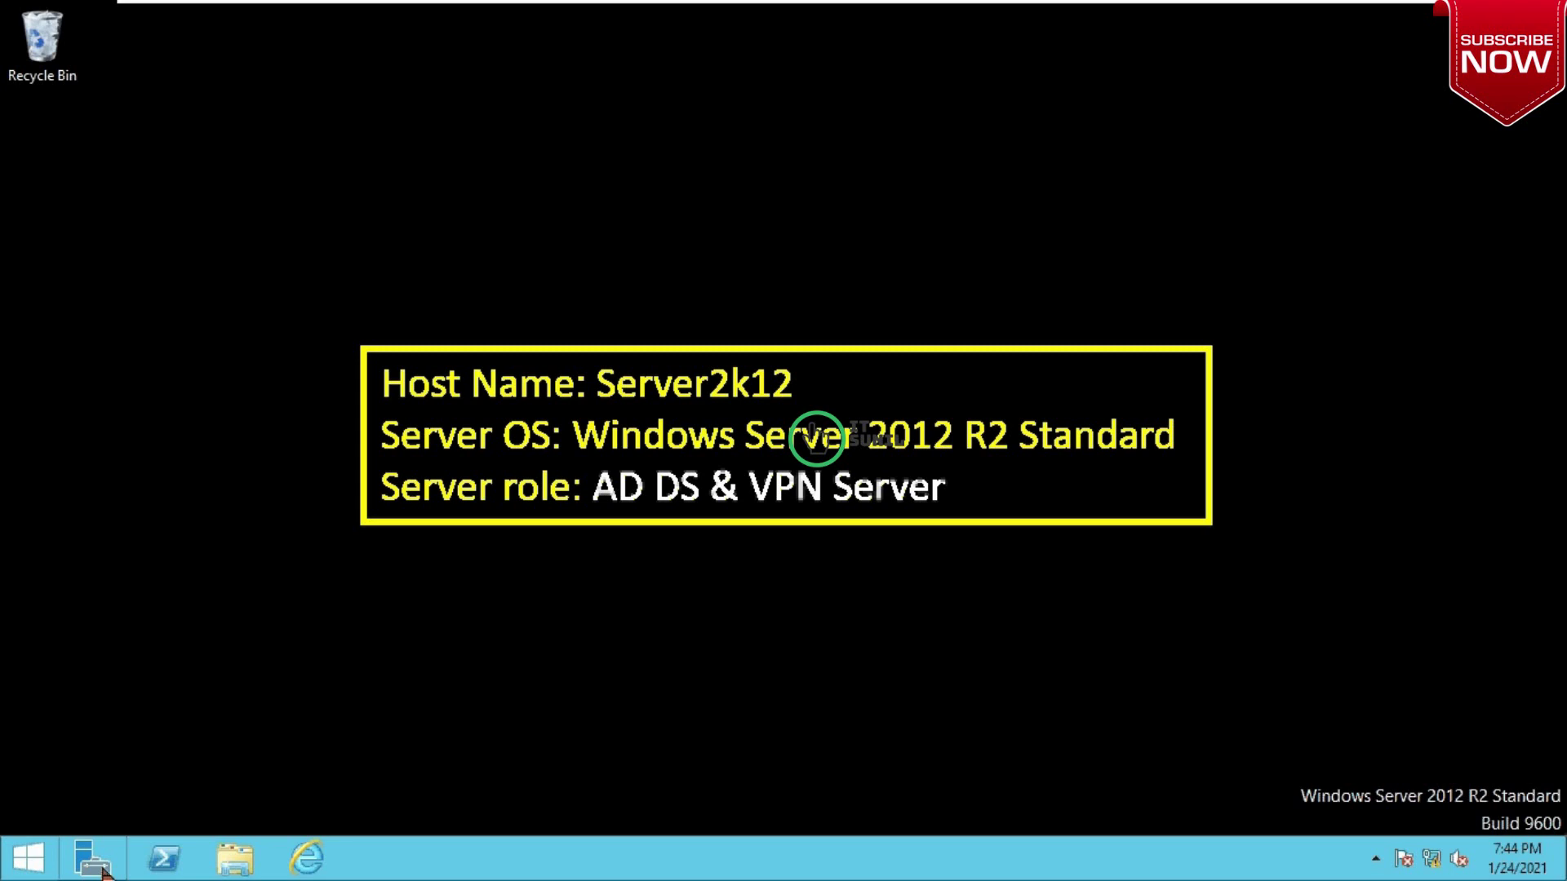
# Step: Start Add Roles and Features from Server Manager, choose role-based installation, and keep the local server as destination
pyautogui.click(104, 873)
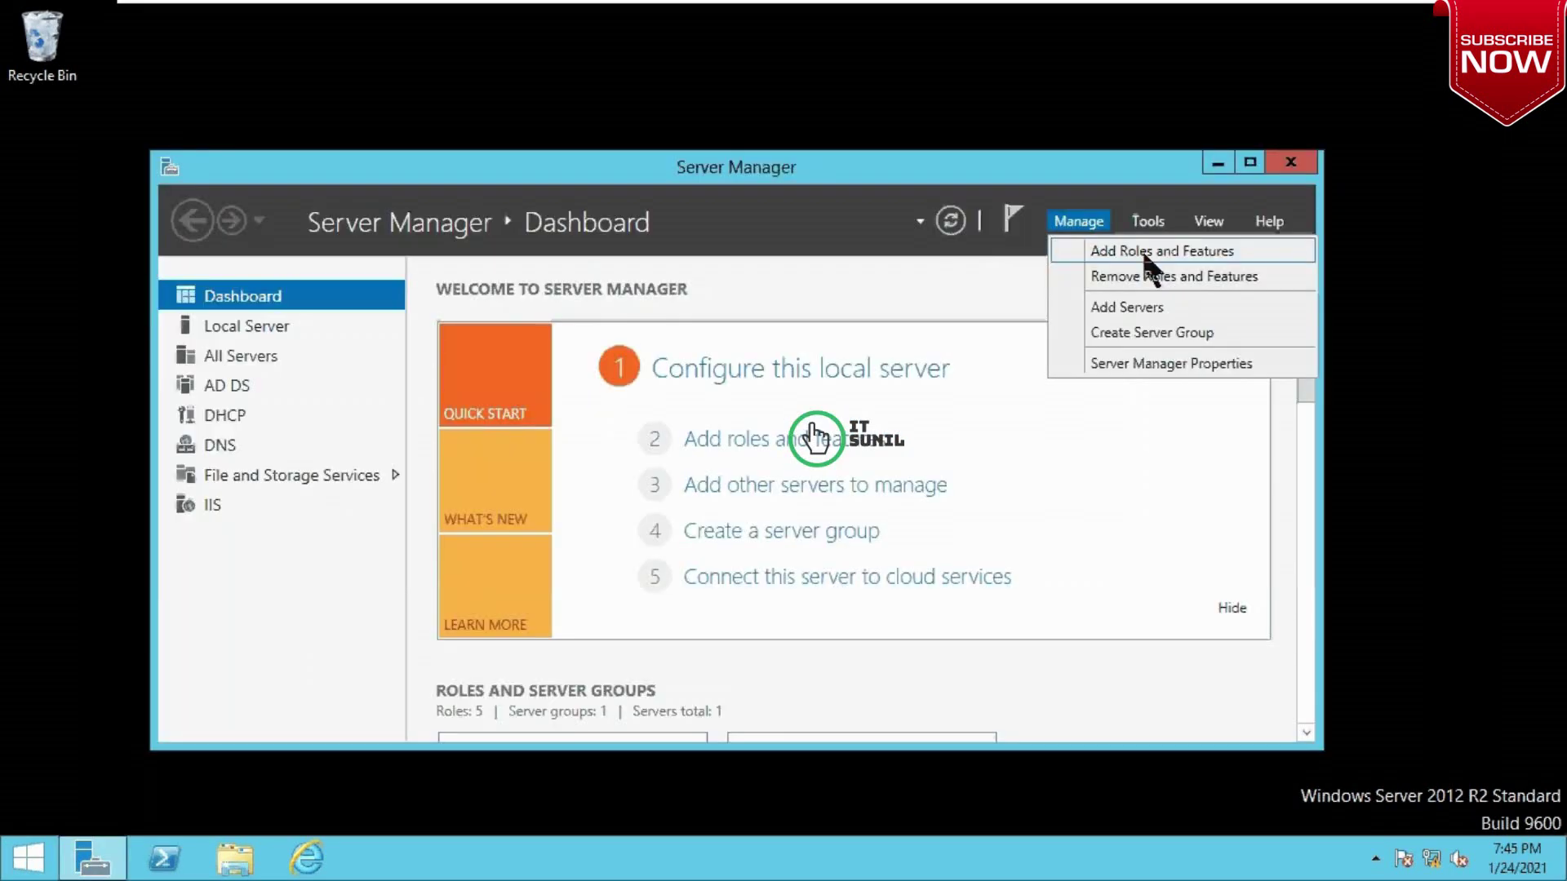
pyautogui.click(1148, 253)
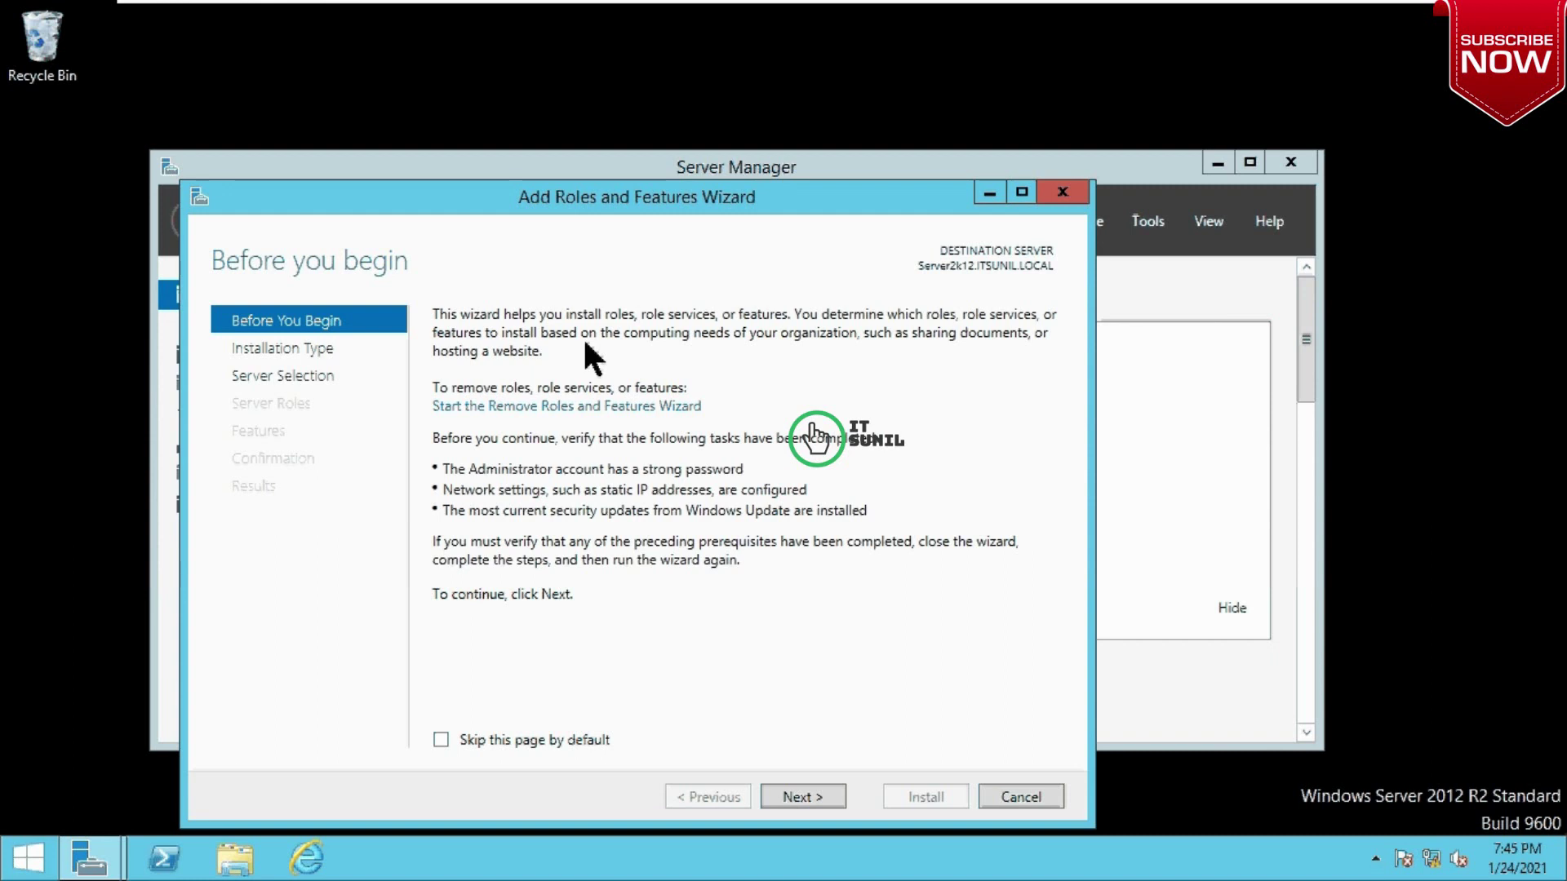
pyautogui.click(799, 798)
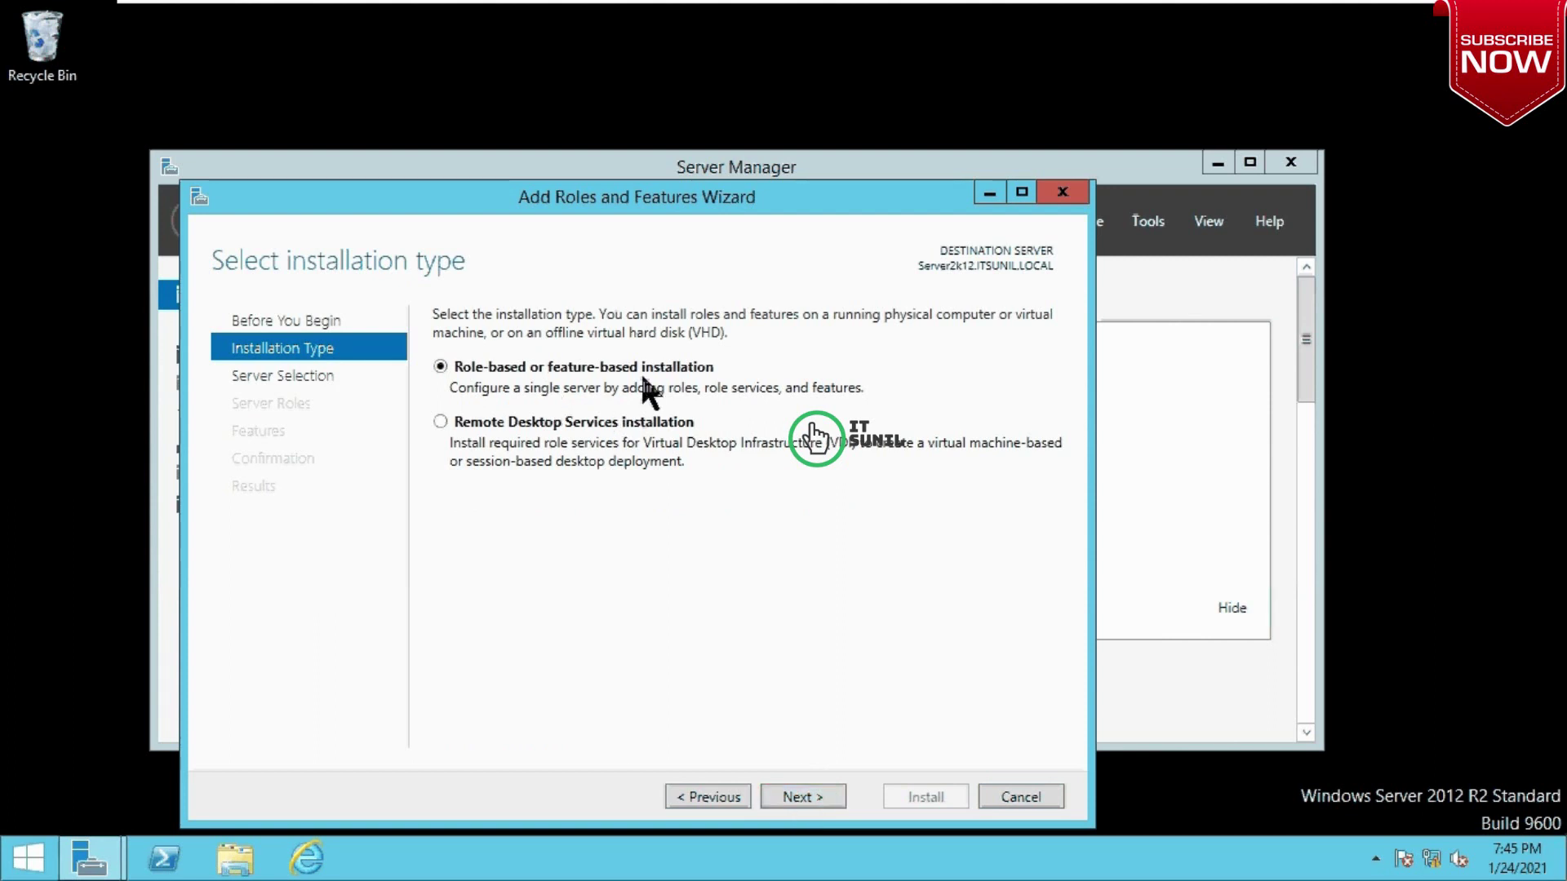
pyautogui.click(804, 798)
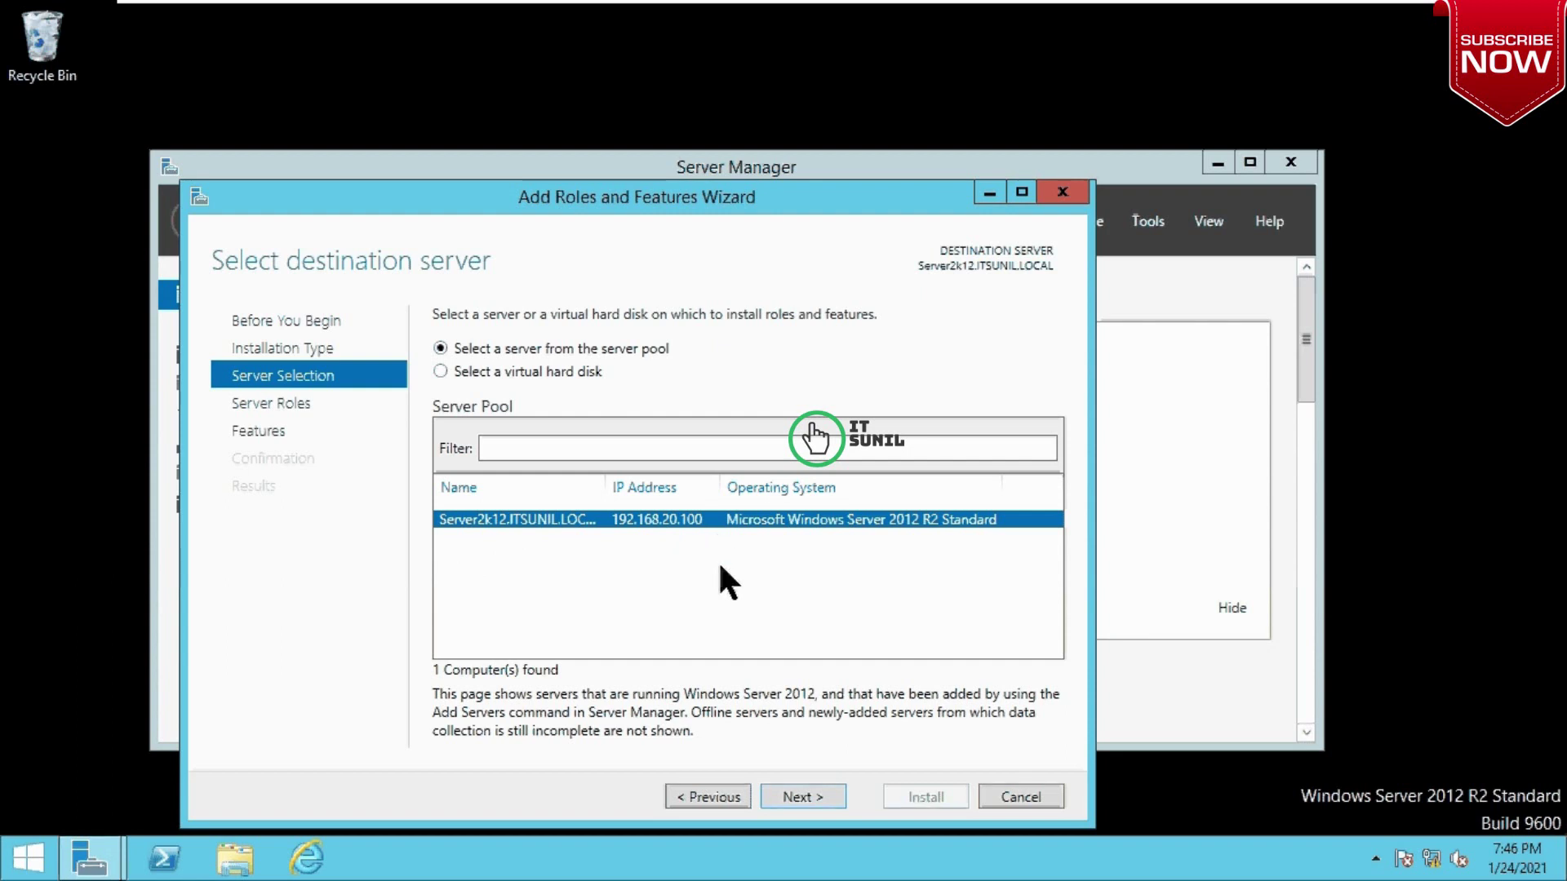
pyautogui.moveTo(675, 26)
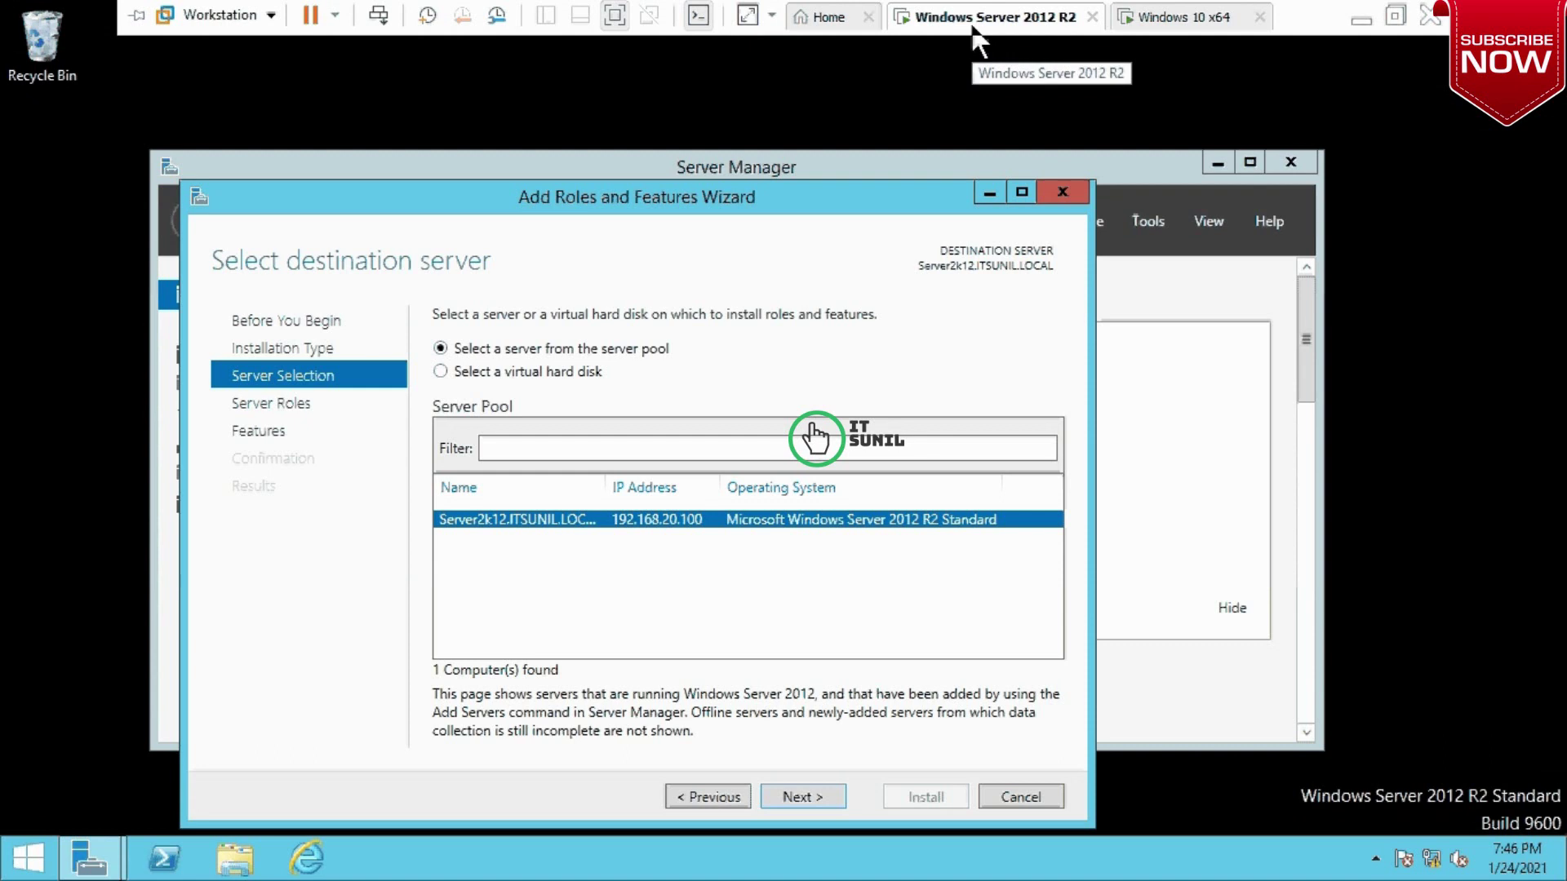
pyautogui.click(1192, 19)
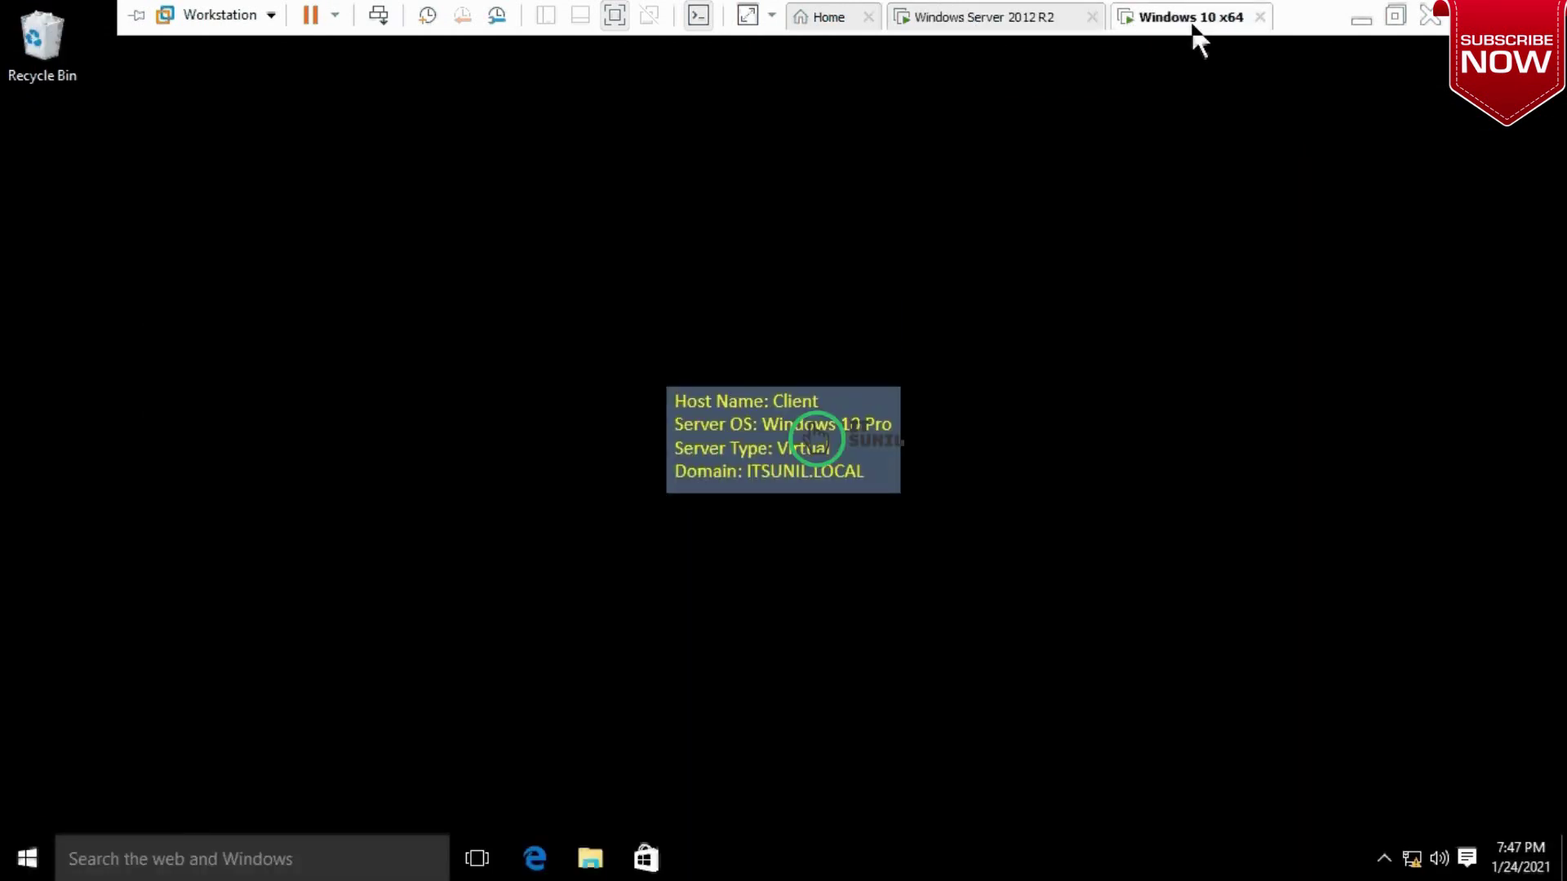
pyautogui.click(1030, 20)
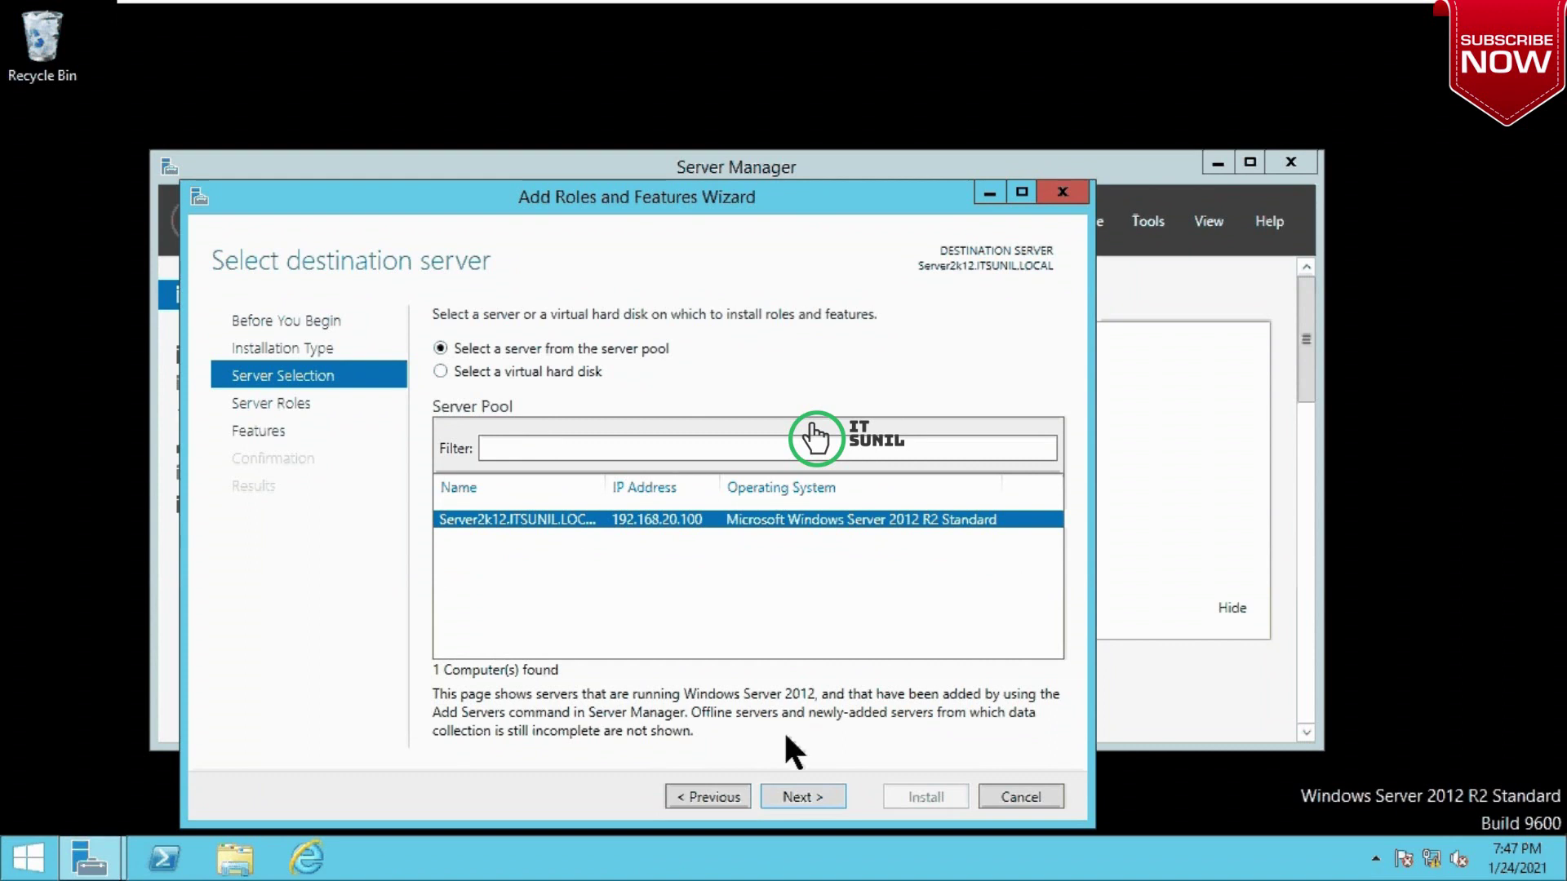
pyautogui.click(802, 798)
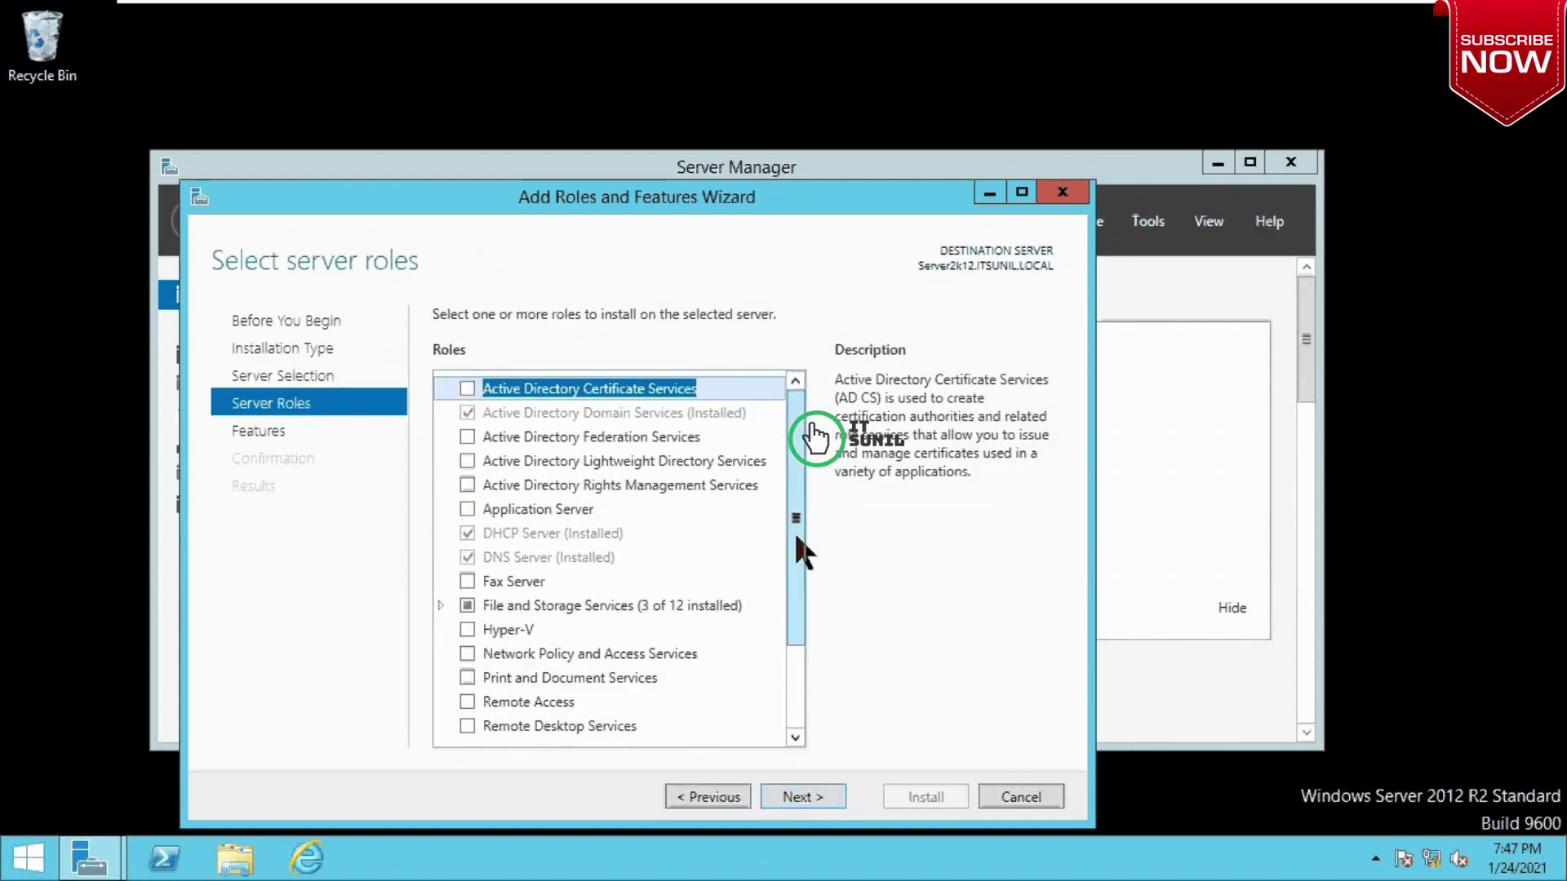
# Step: Tick the Remote Access role and continue past the default features
pyautogui.moveTo(799, 574); pyautogui.dragTo(790, 658)
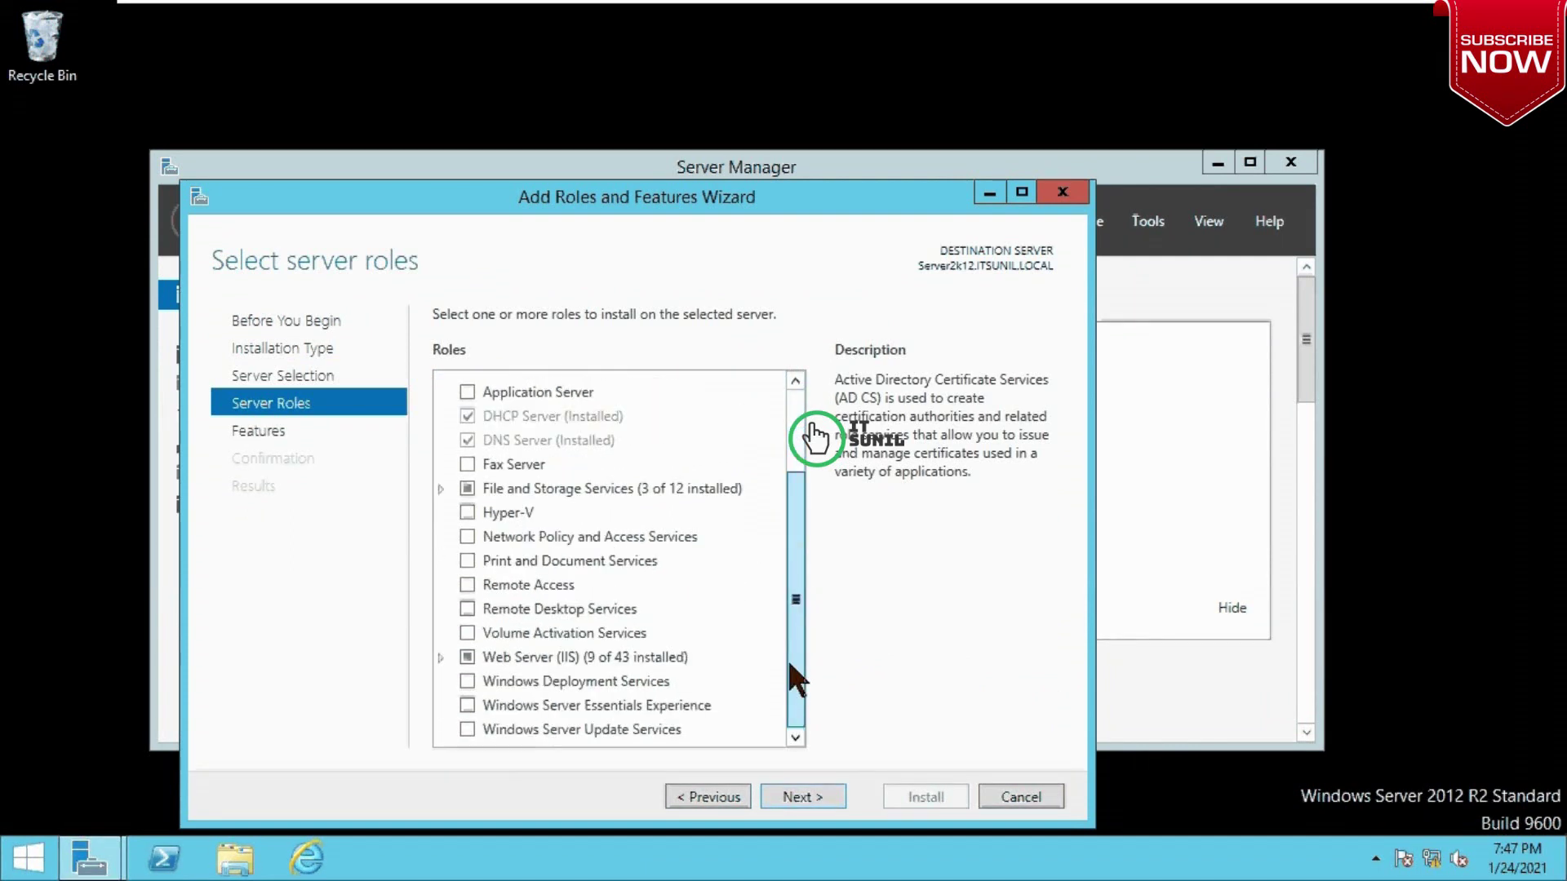
pyautogui.click(467, 586)
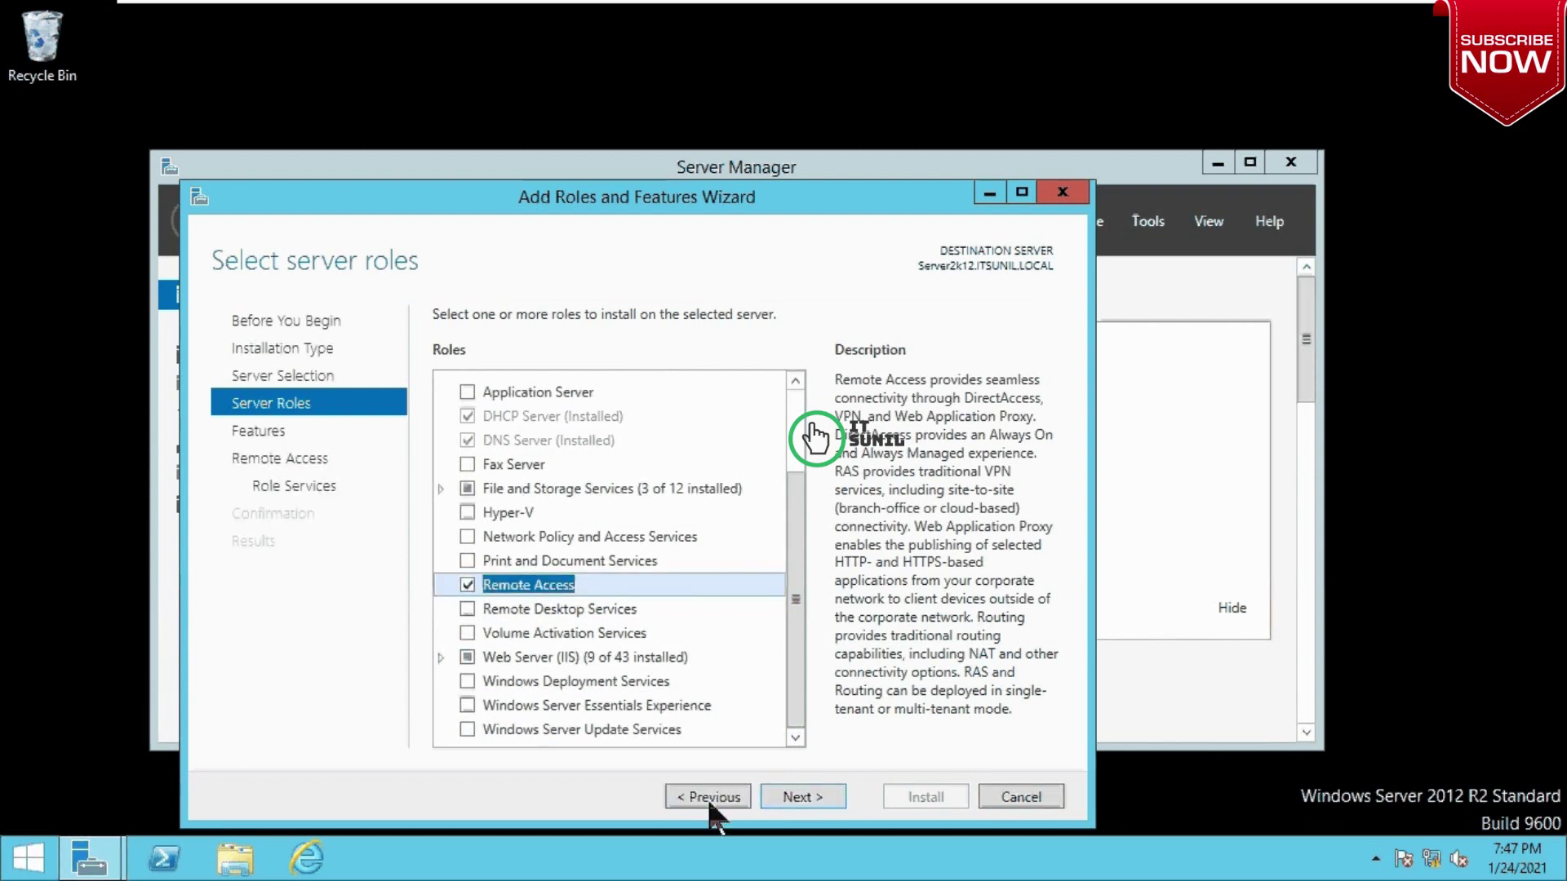
pyautogui.click(802, 798)
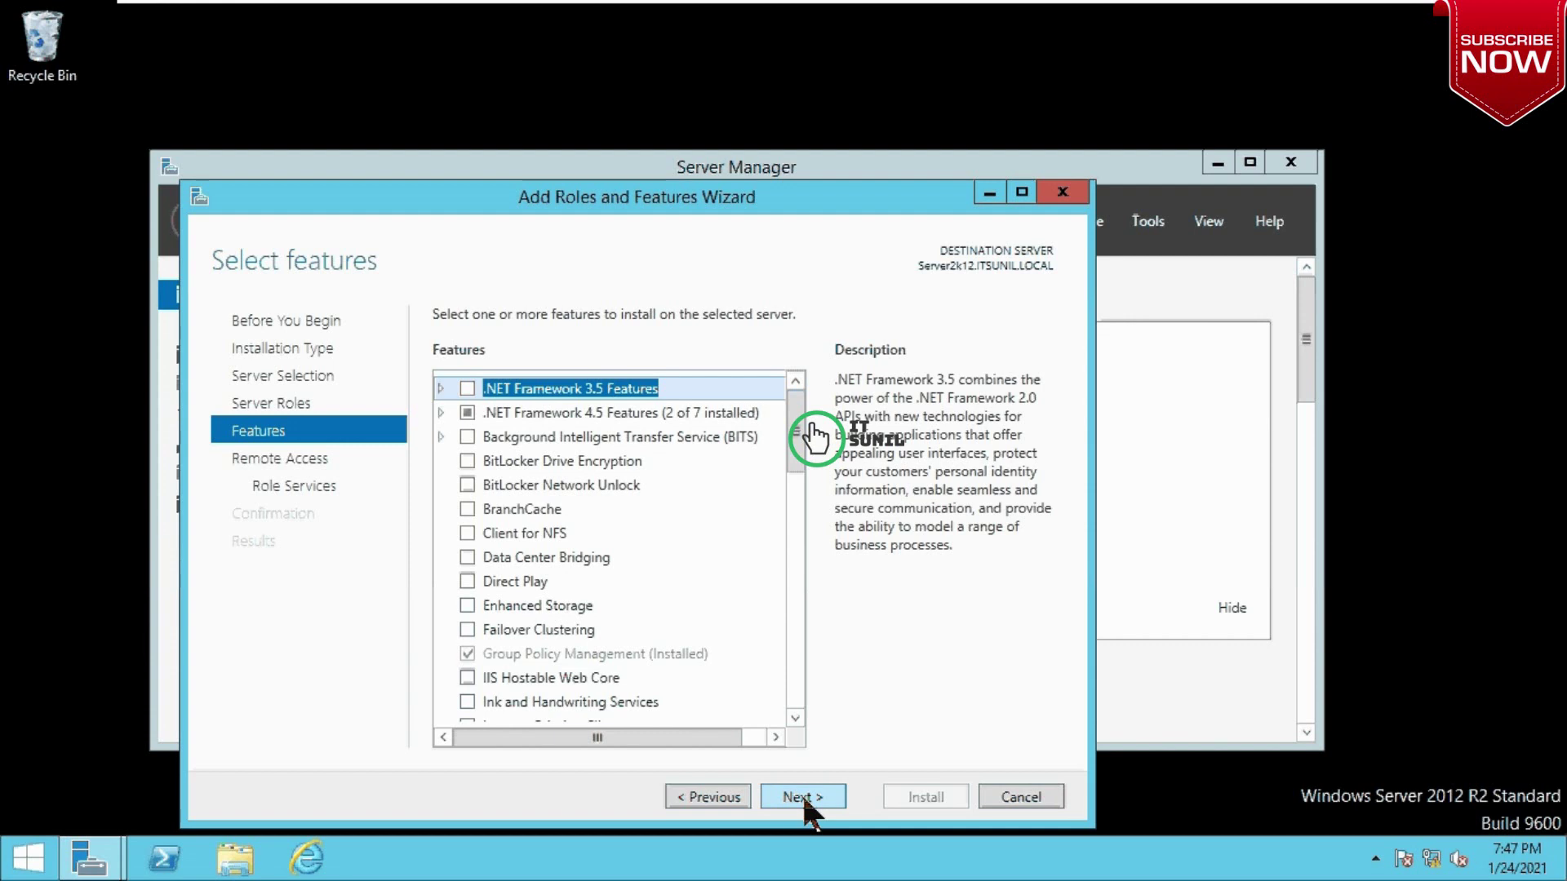
pyautogui.click(802, 798)
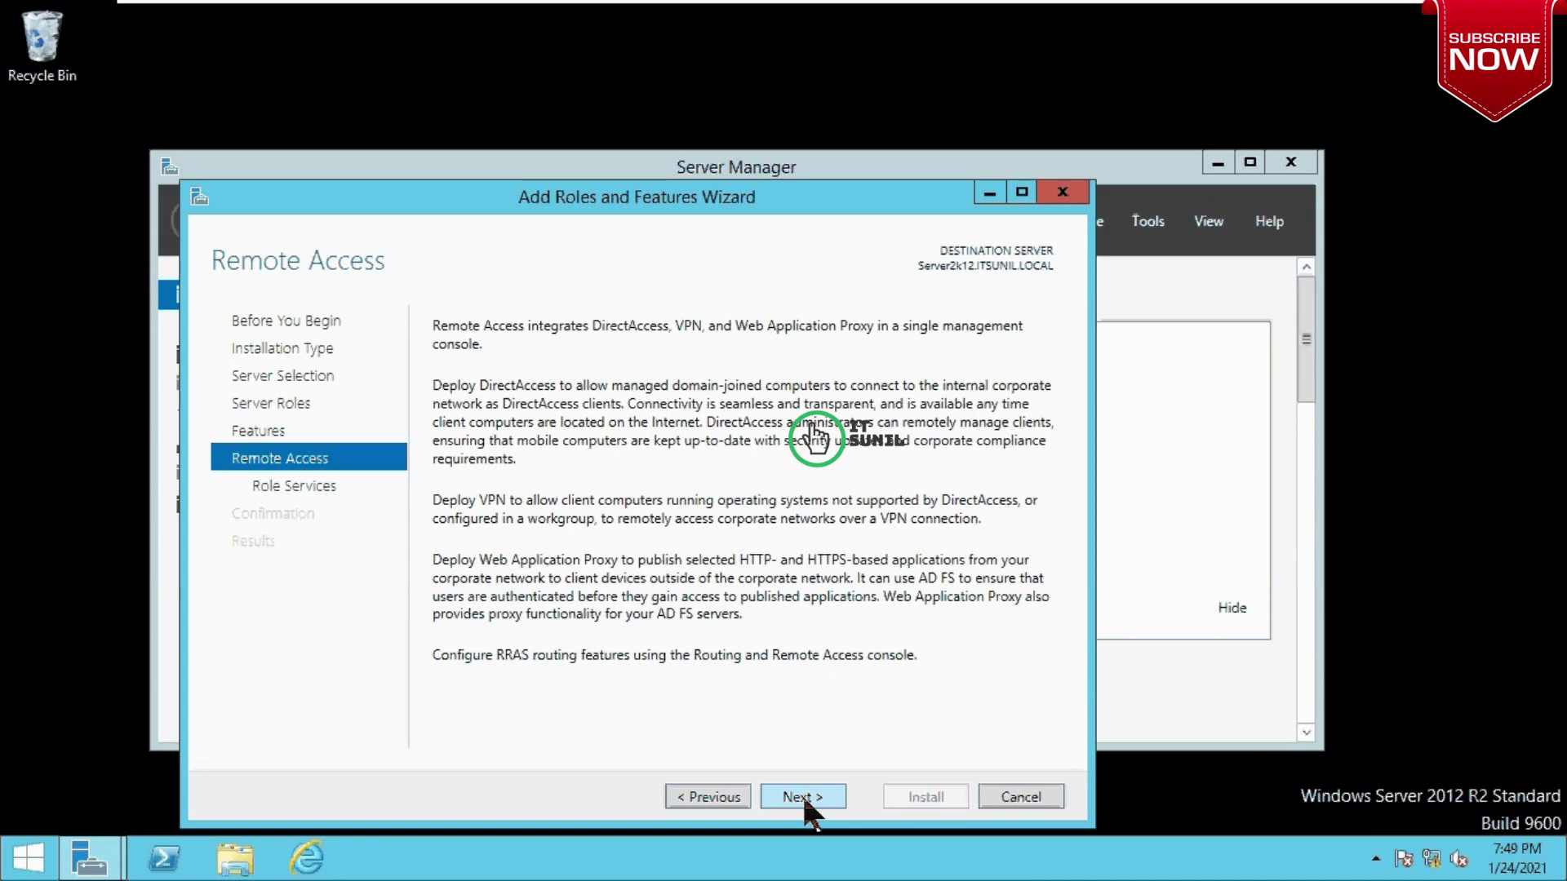
# Step: Choose the DirectAccess and VPN (RAS) and Routing role services, adding Routing's required features
pyautogui.click(804, 797)
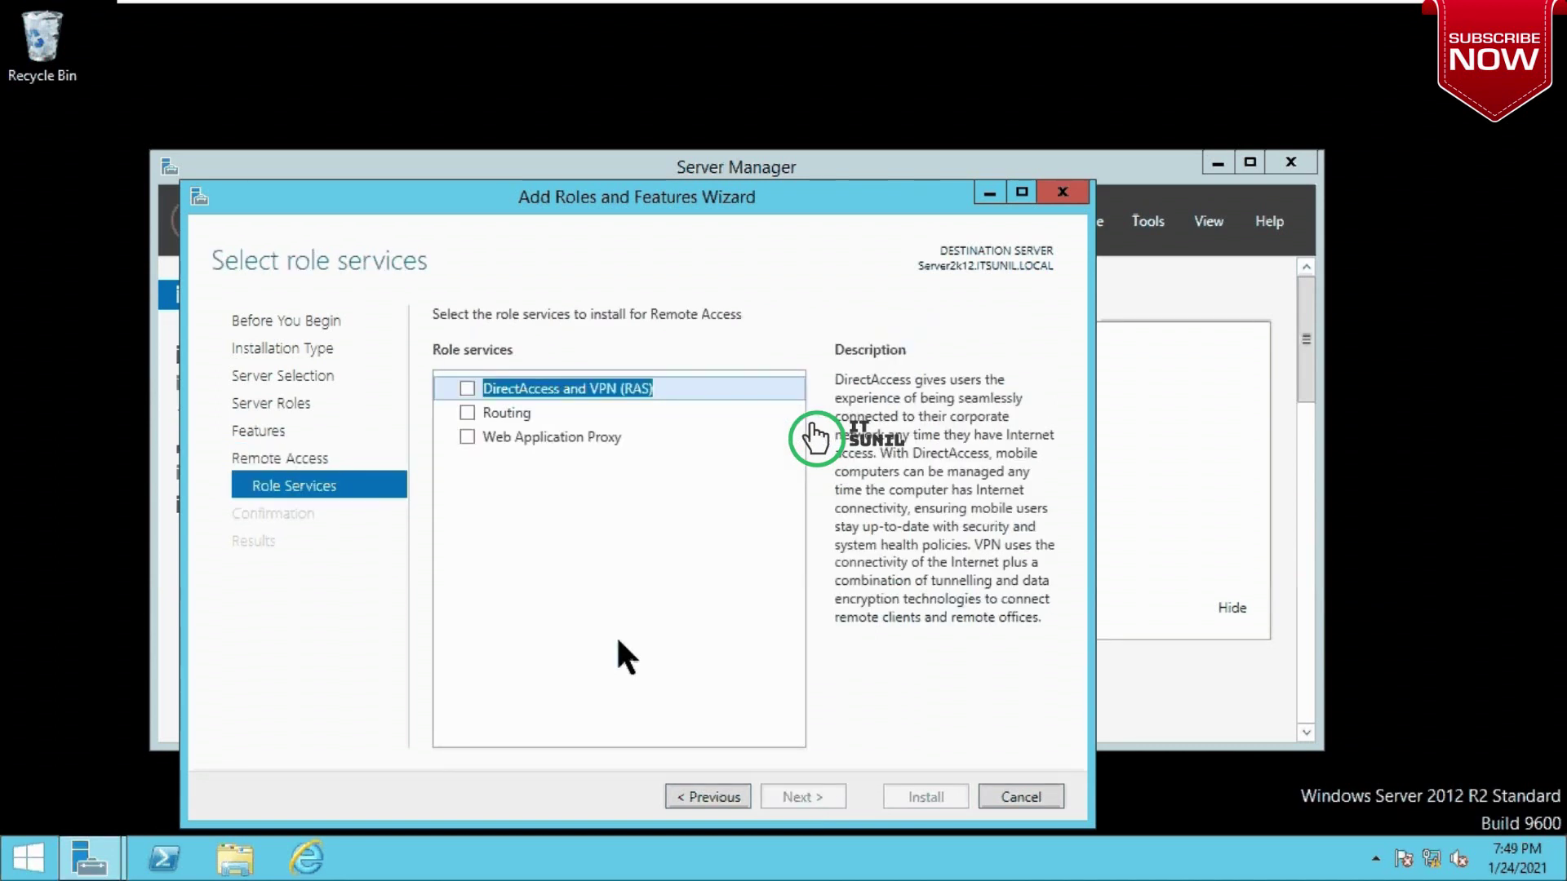
pyautogui.click(467, 413)
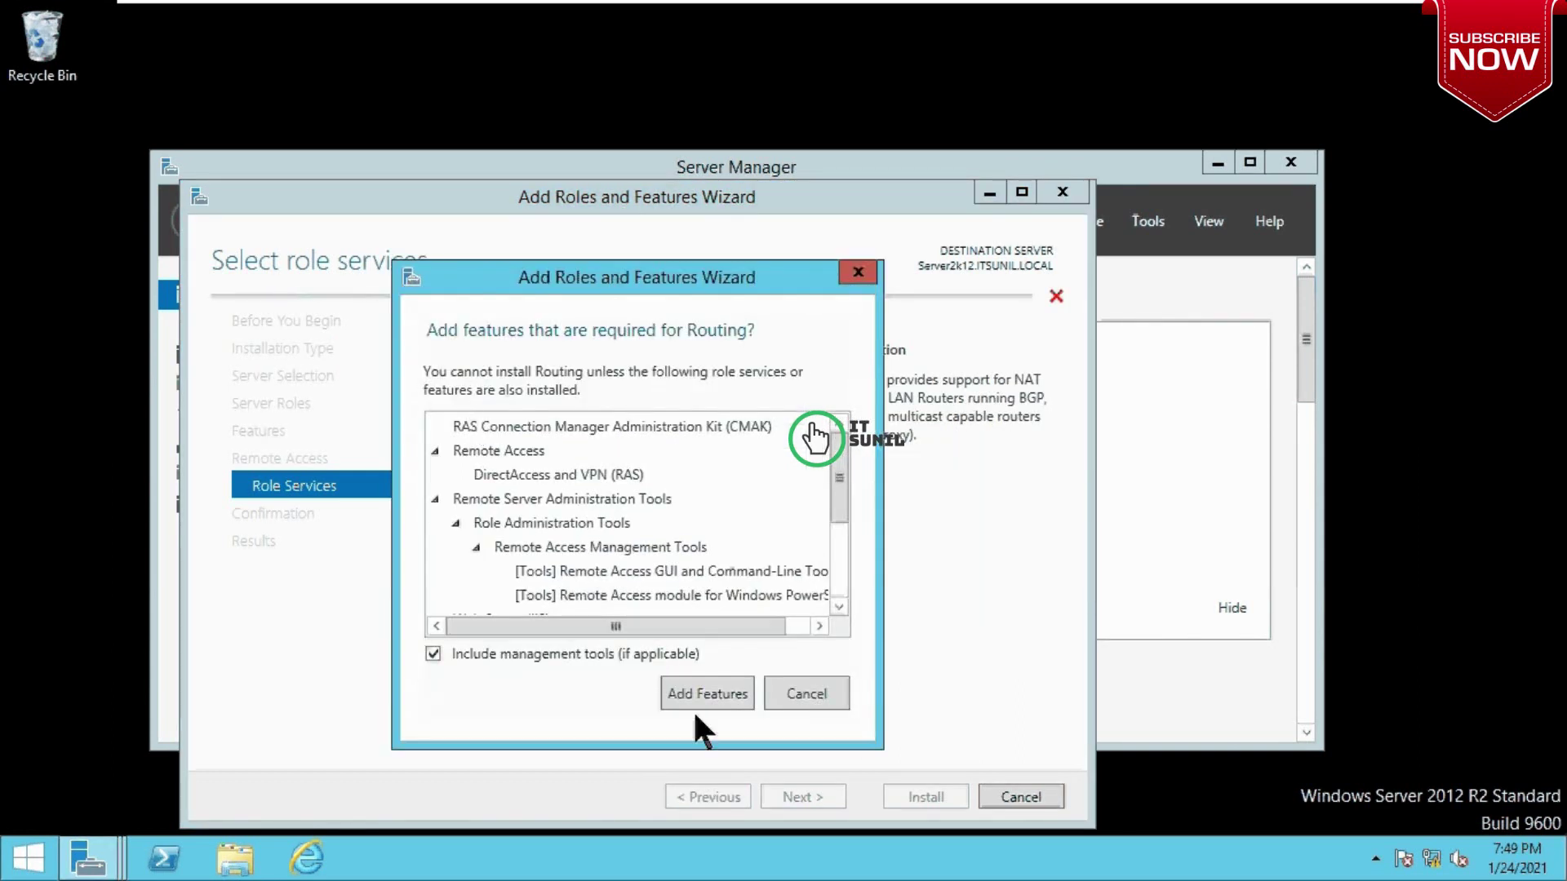
pyautogui.click(707, 695)
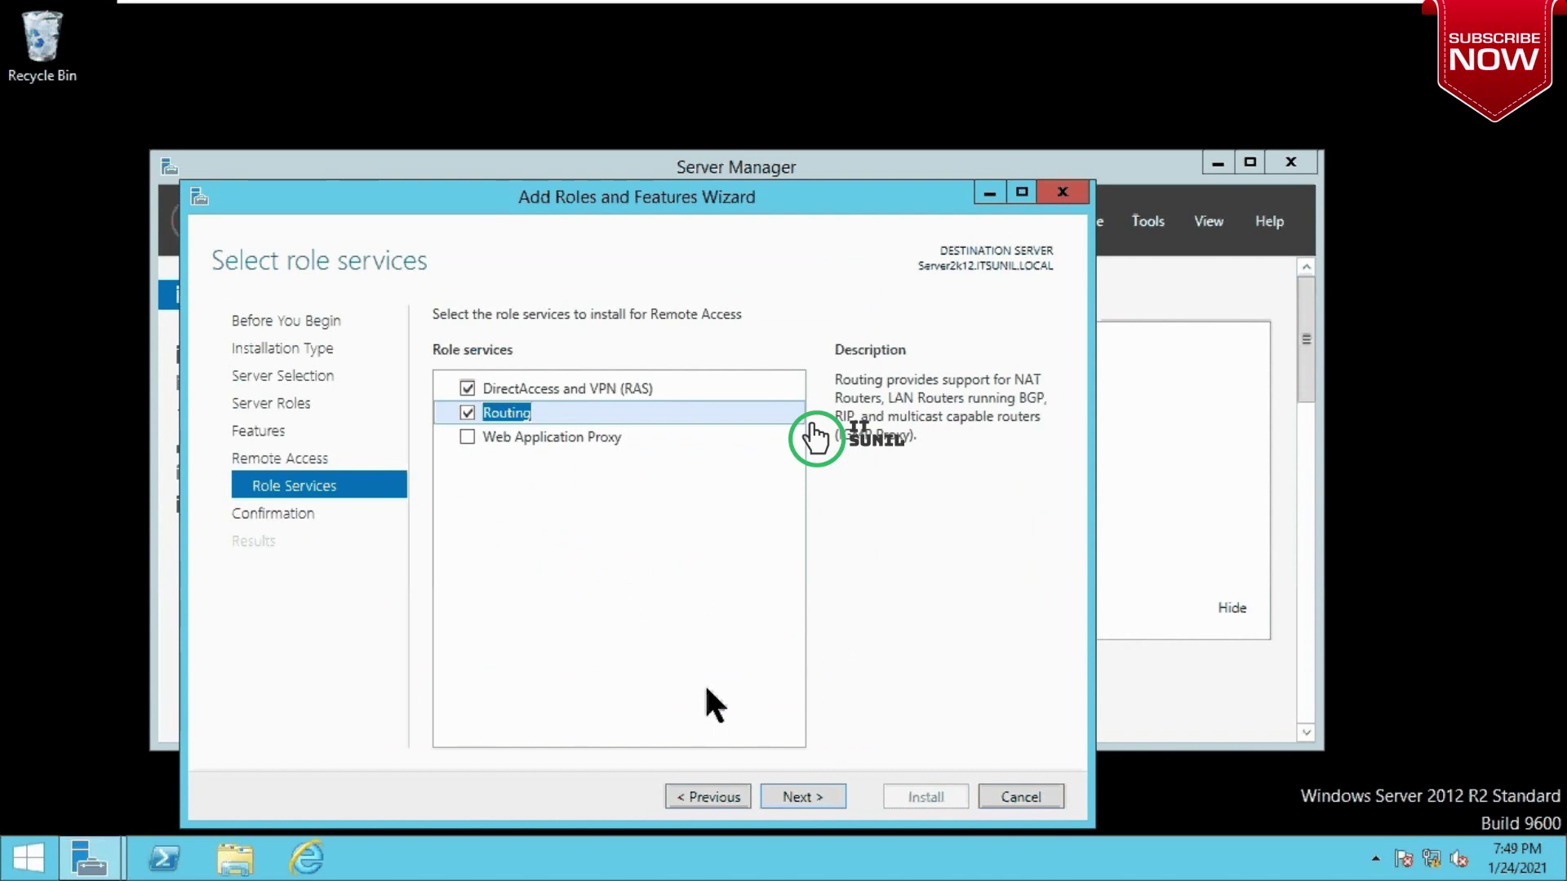
pyautogui.click(798, 798)
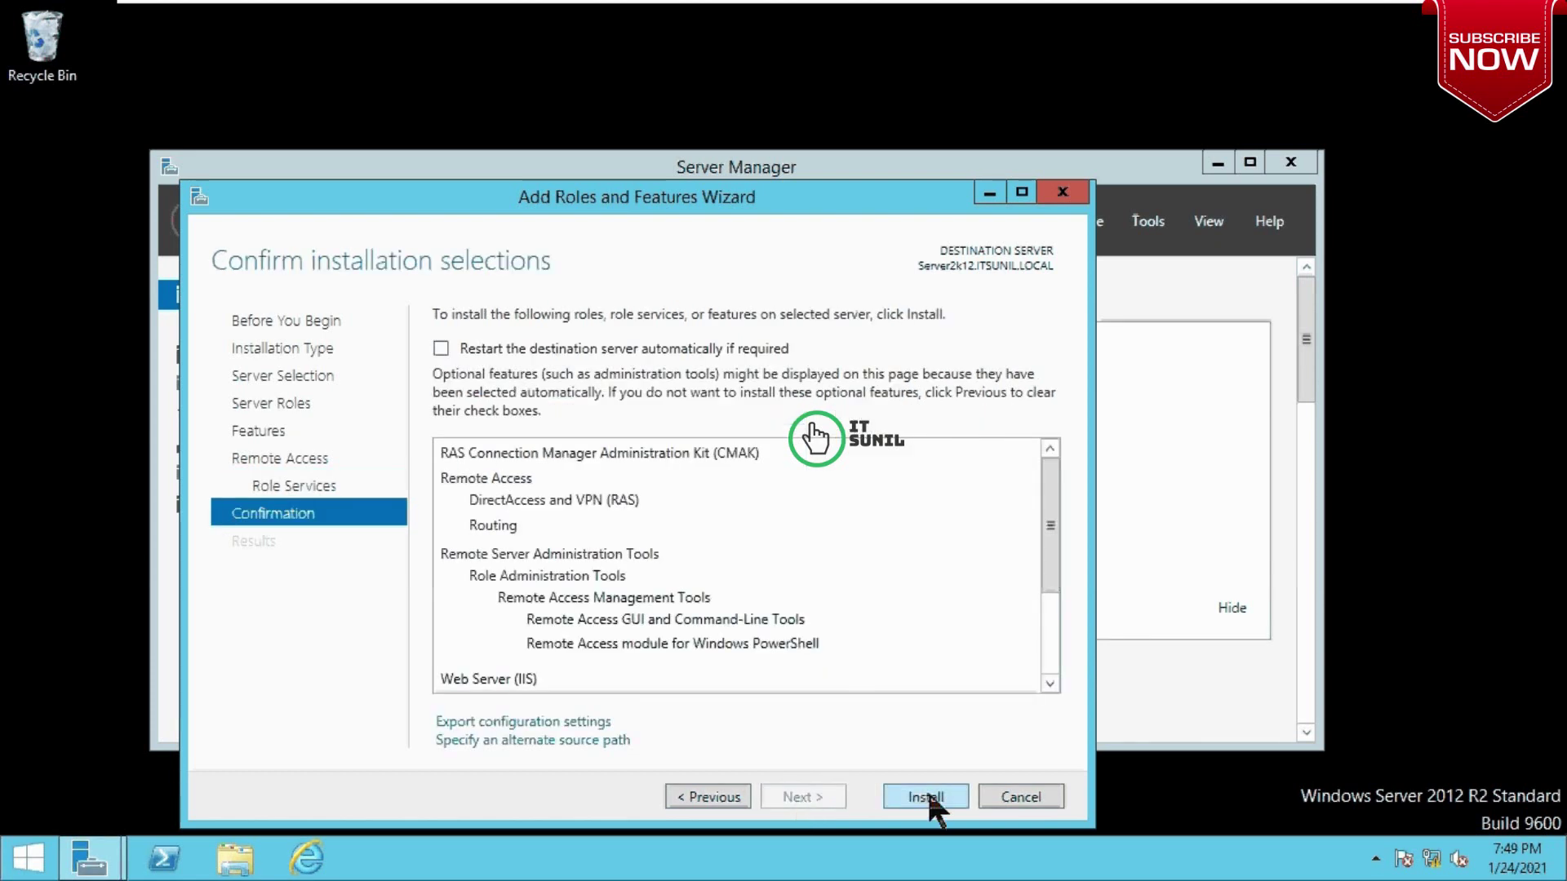
# Step: Install Remote Access with VPN and Routing, then close the finished wizard and Server Manager
pyautogui.click(927, 798)
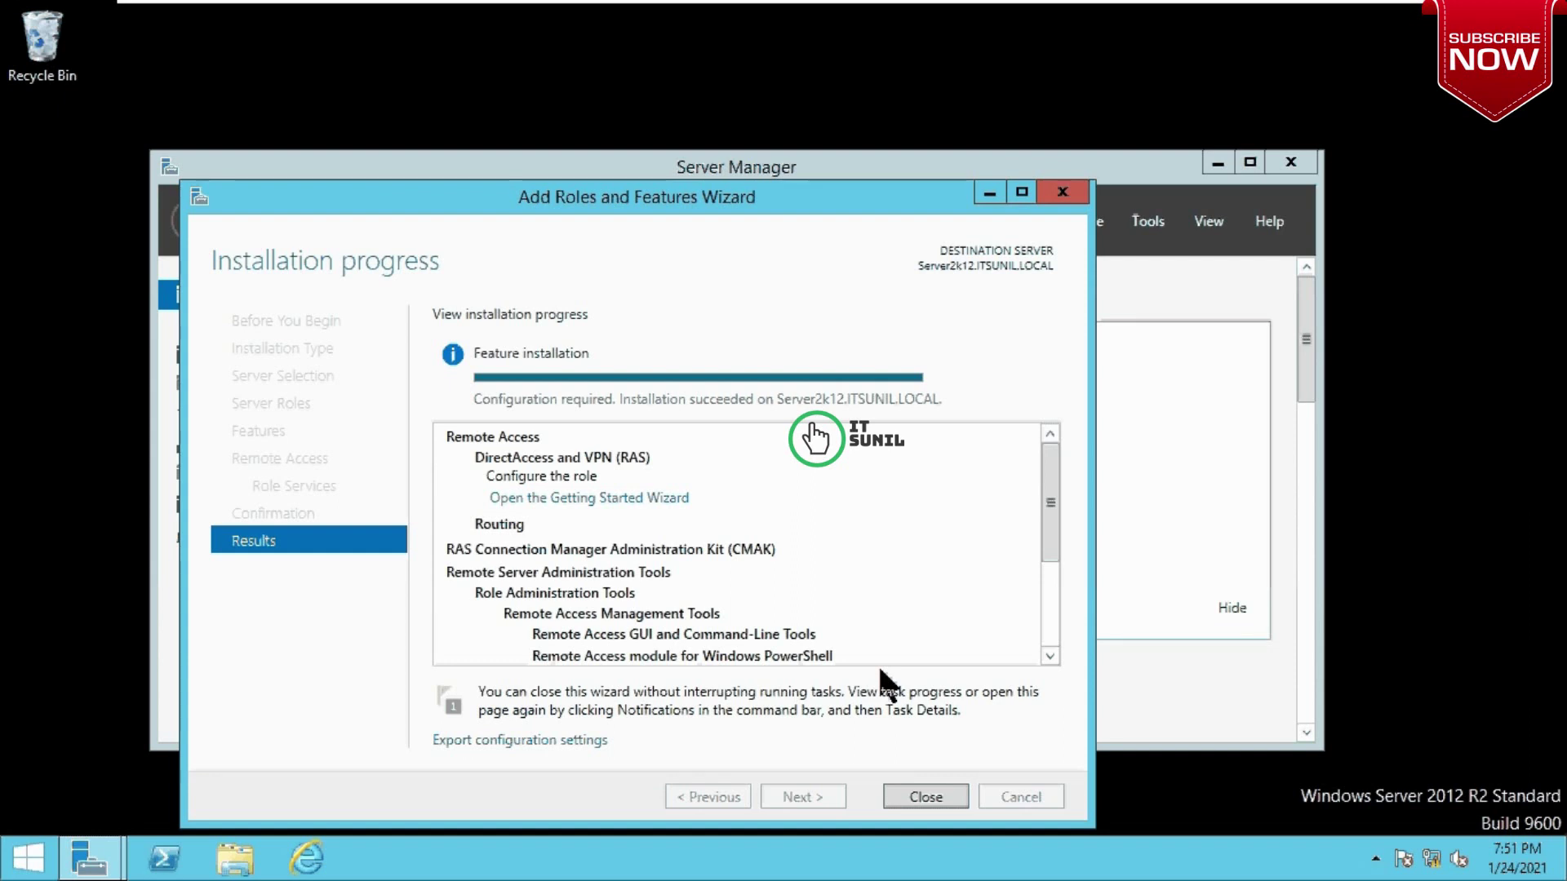
pyautogui.click(926, 797)
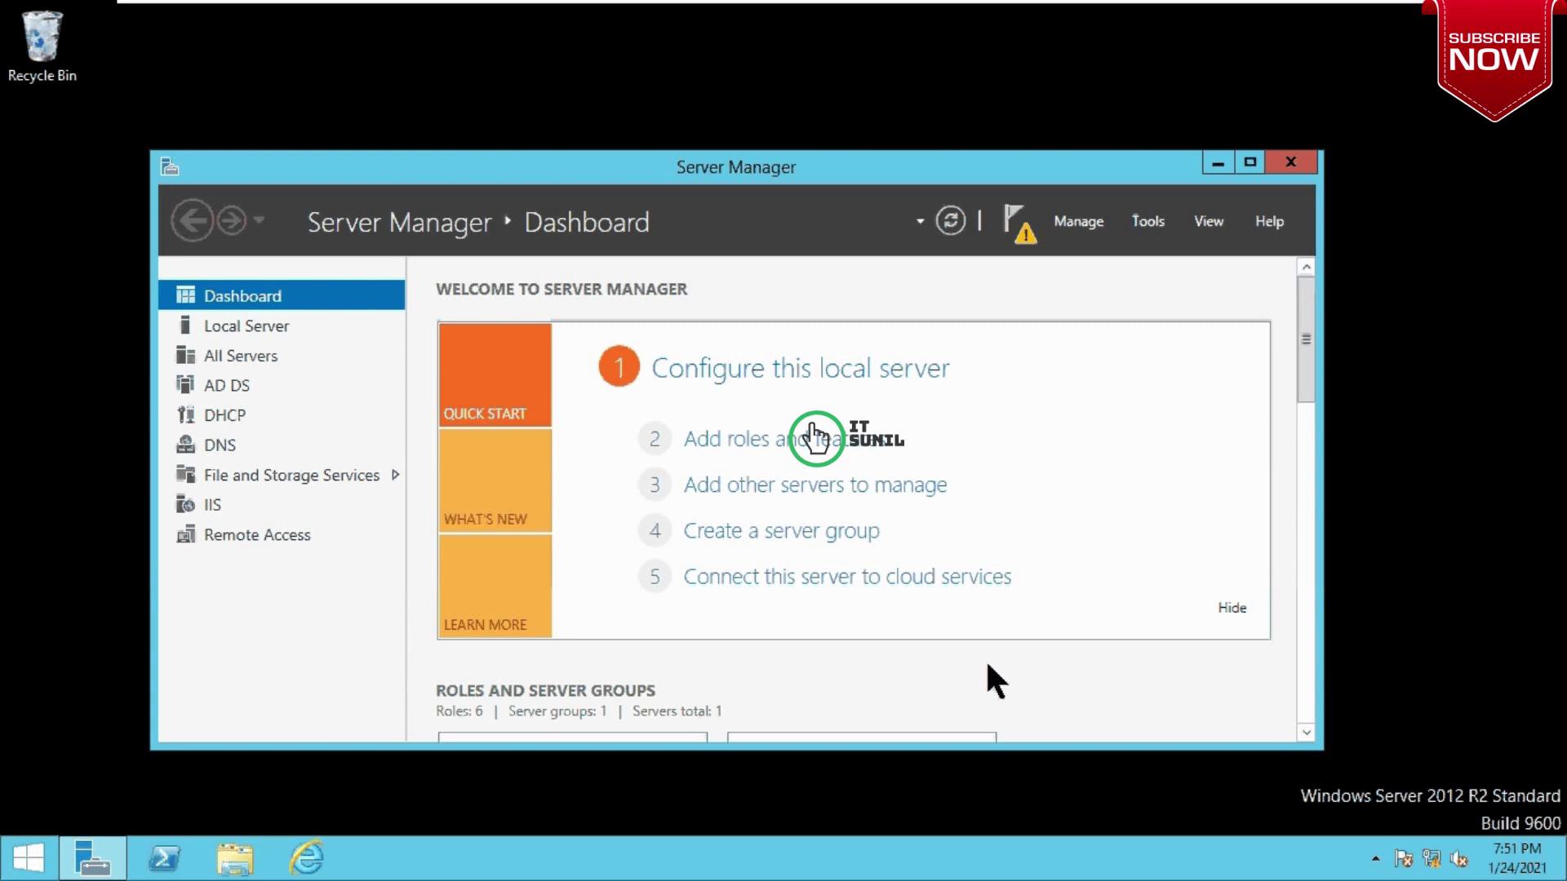
pyautogui.click(1290, 162)
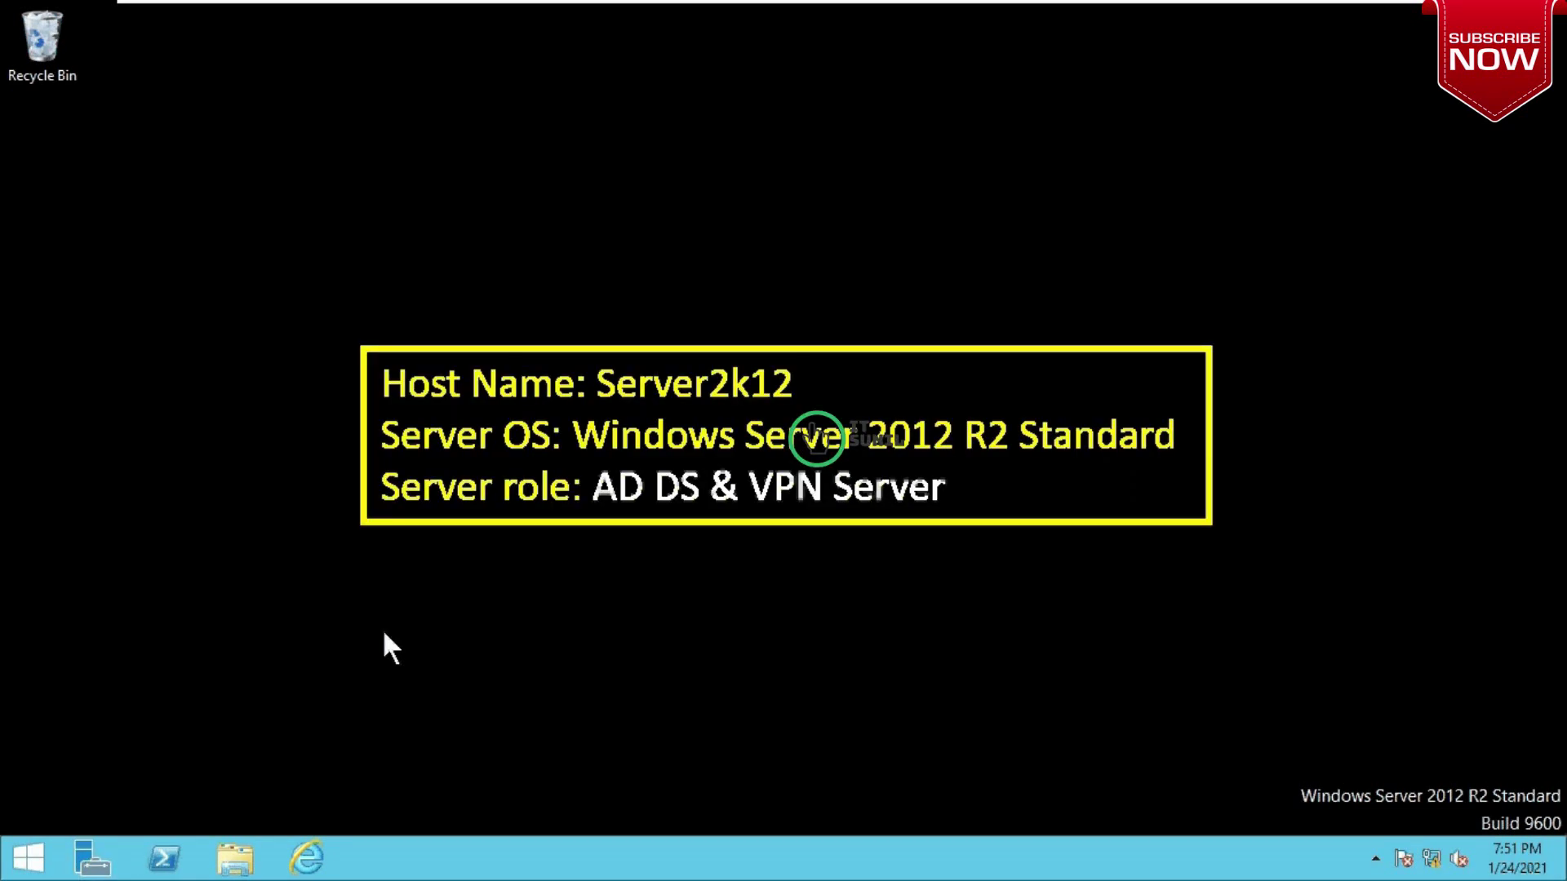
# Step: Restart the server from the Start screen's power options
pyautogui.click(21, 866)
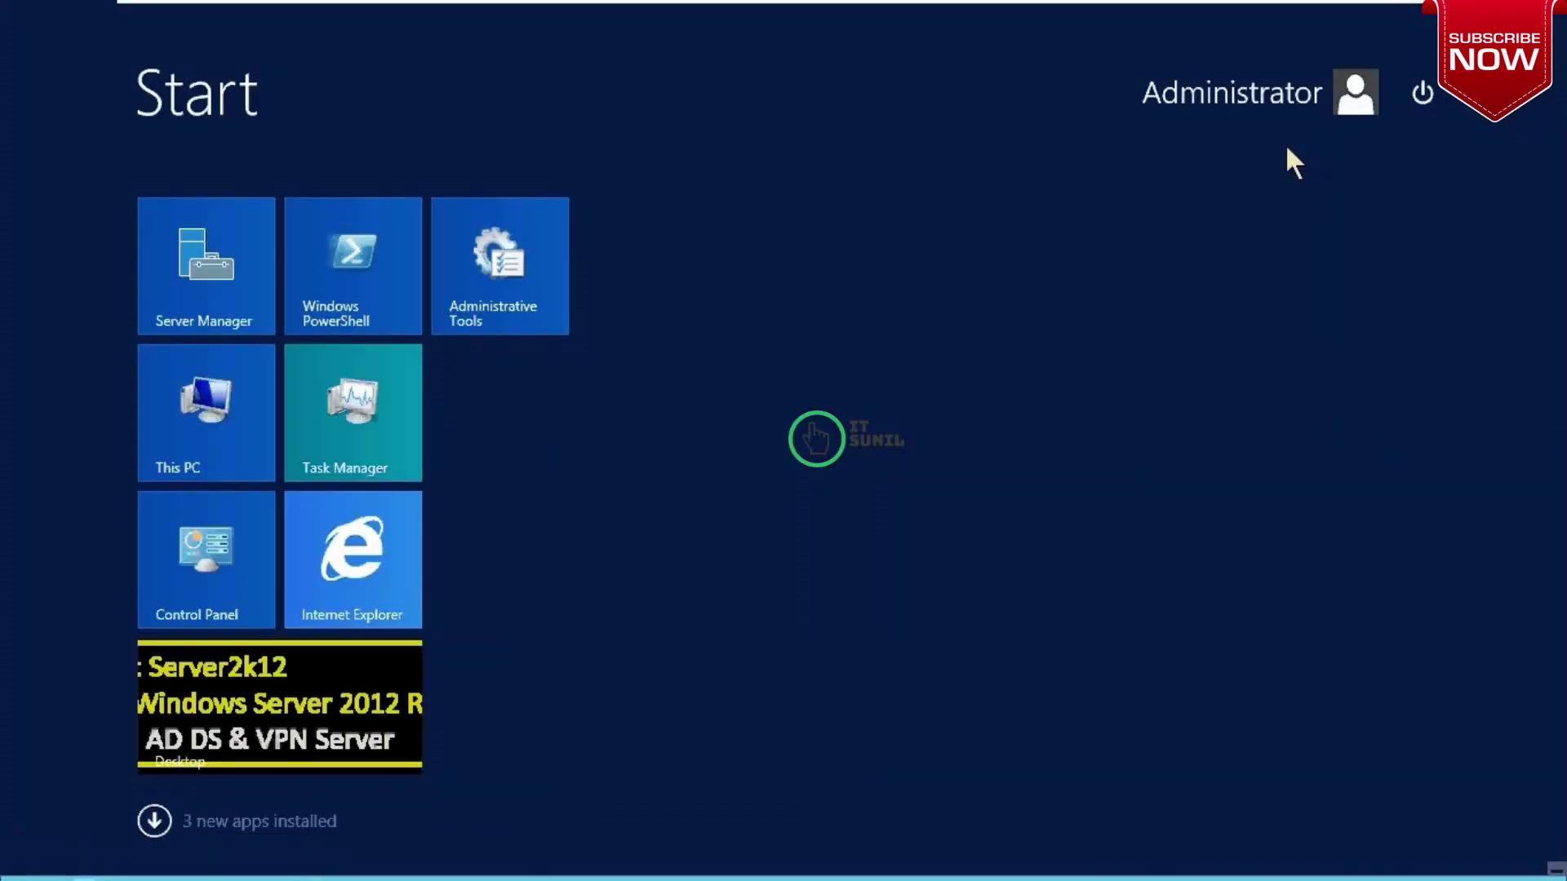
pyautogui.click(1422, 98)
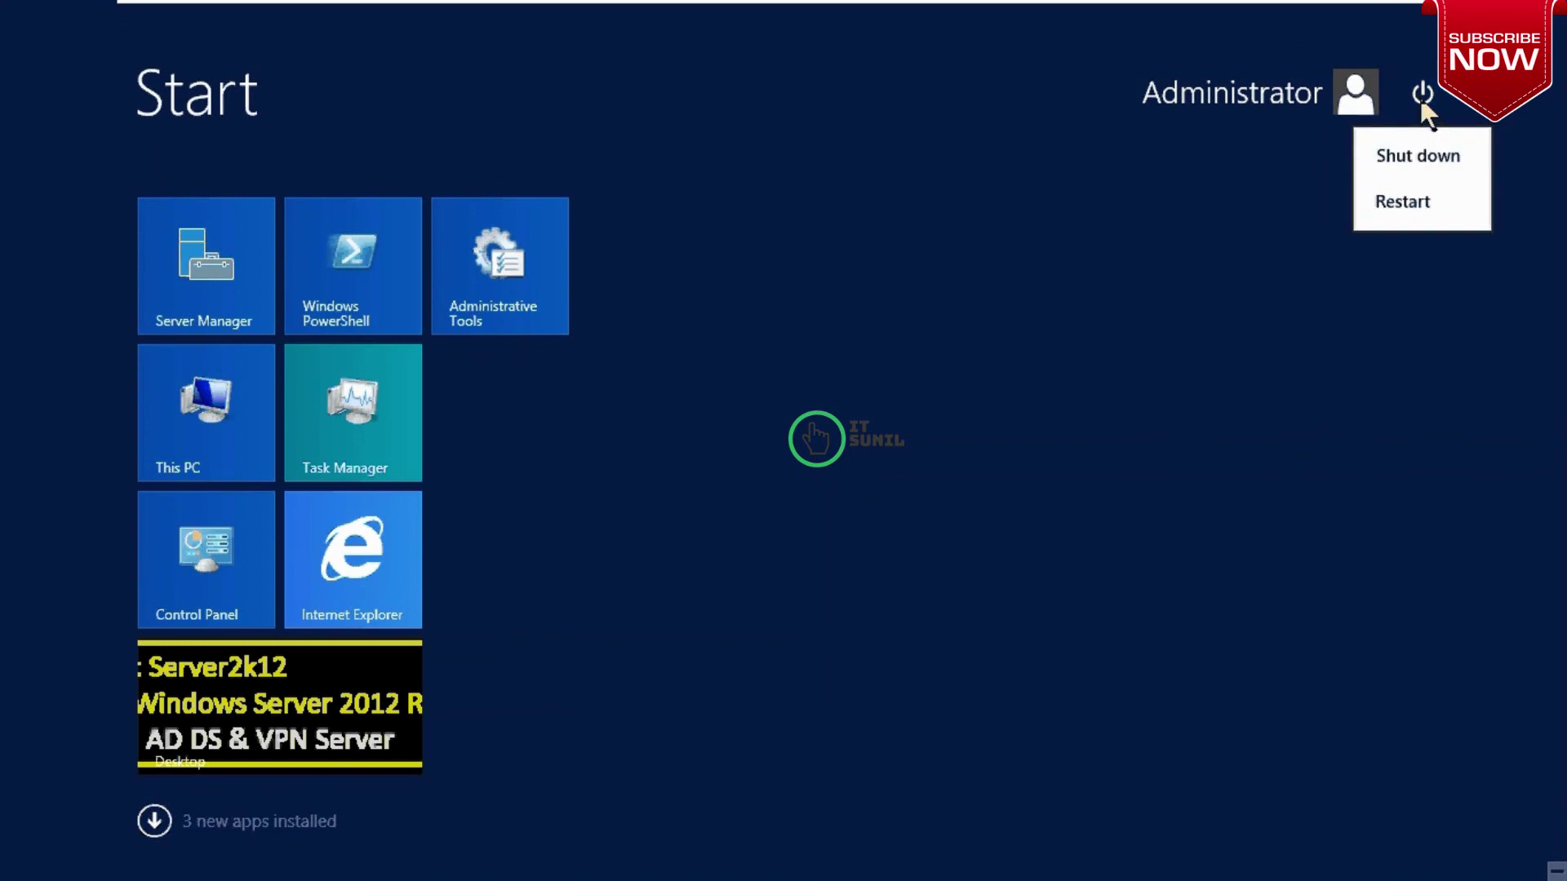
pyautogui.click(1416, 204)
pyautogui.click(1474, 295)
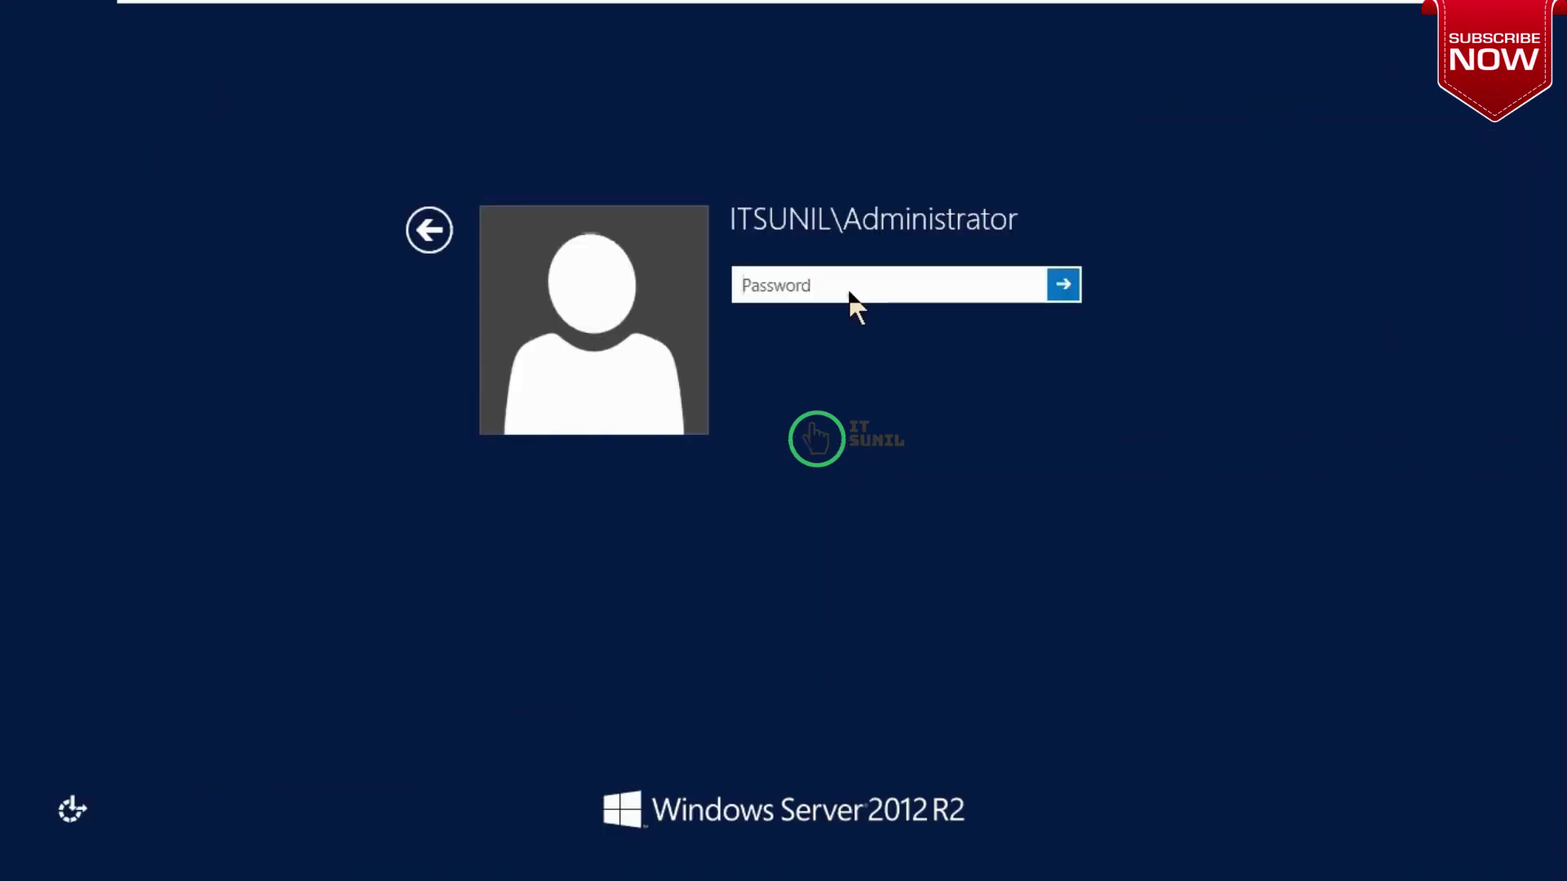
# Step: Sign back in with the administrator password
pyautogui.click(847, 287)
pyautogui.write('*****')
pyautogui.press('Return')
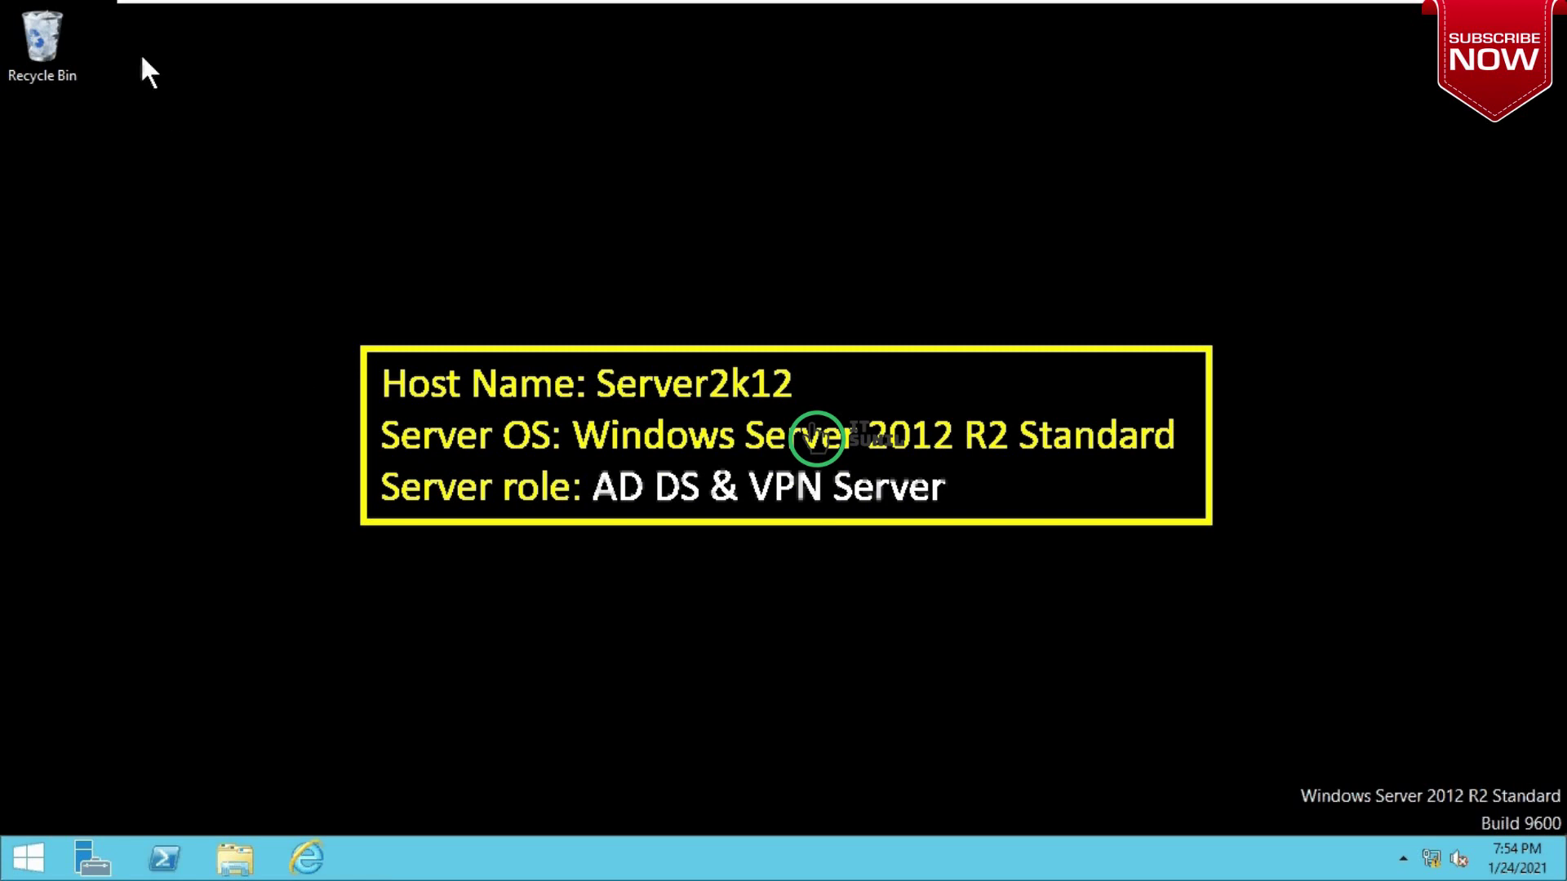
pyautogui.moveTo(124, 46); pyautogui.dragTo(544, 268)
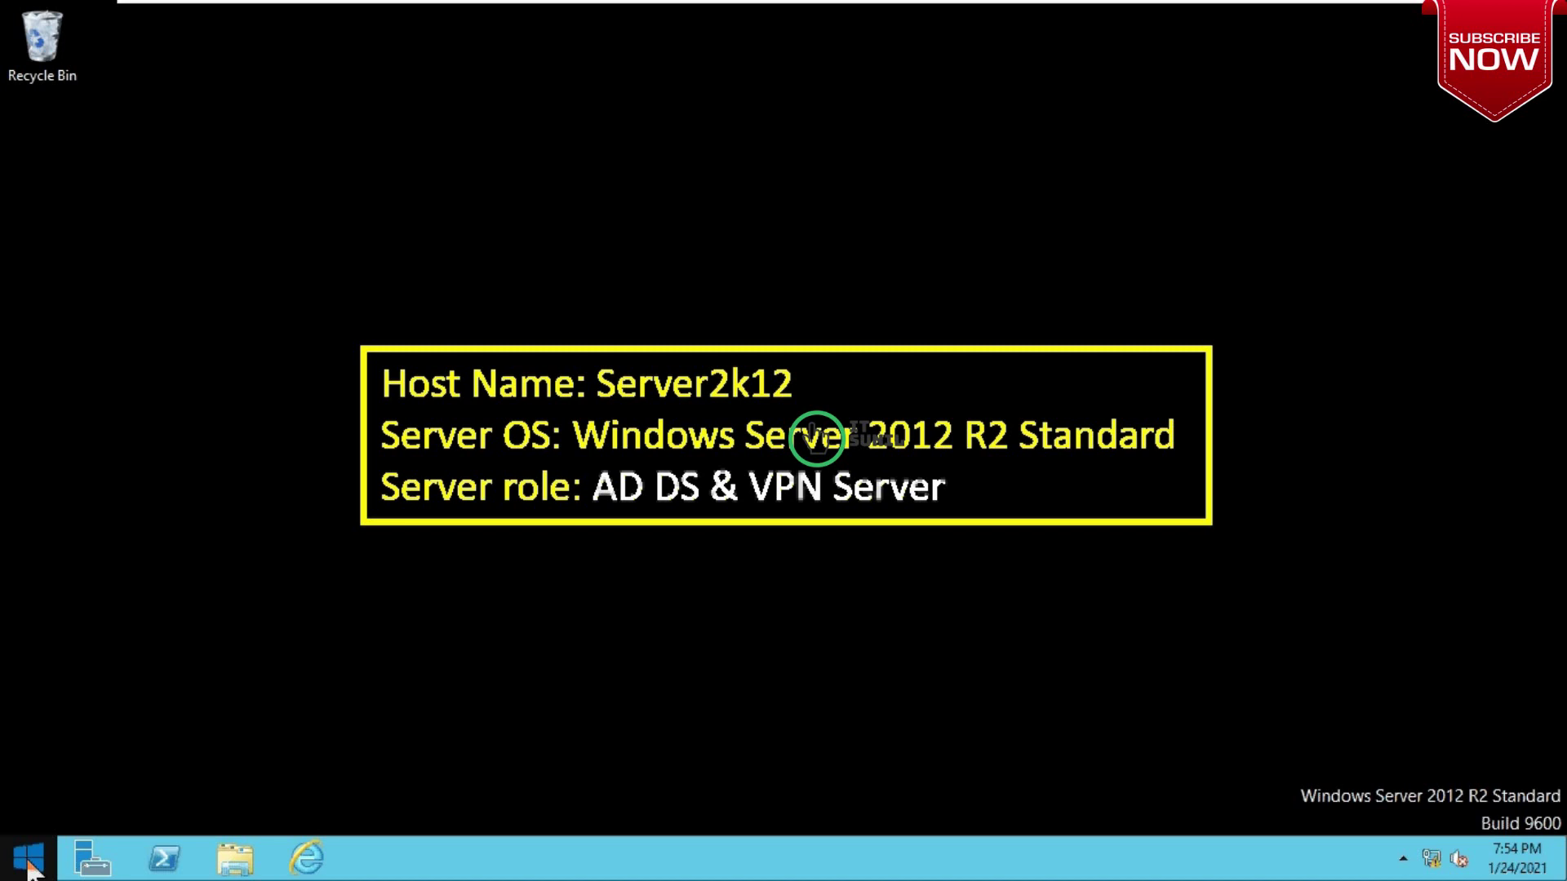
# Step: Open the Routing and Remote Access console maximized and launch Configure and Enable for SERVER2K12 (local)
pyautogui.click(91, 867)
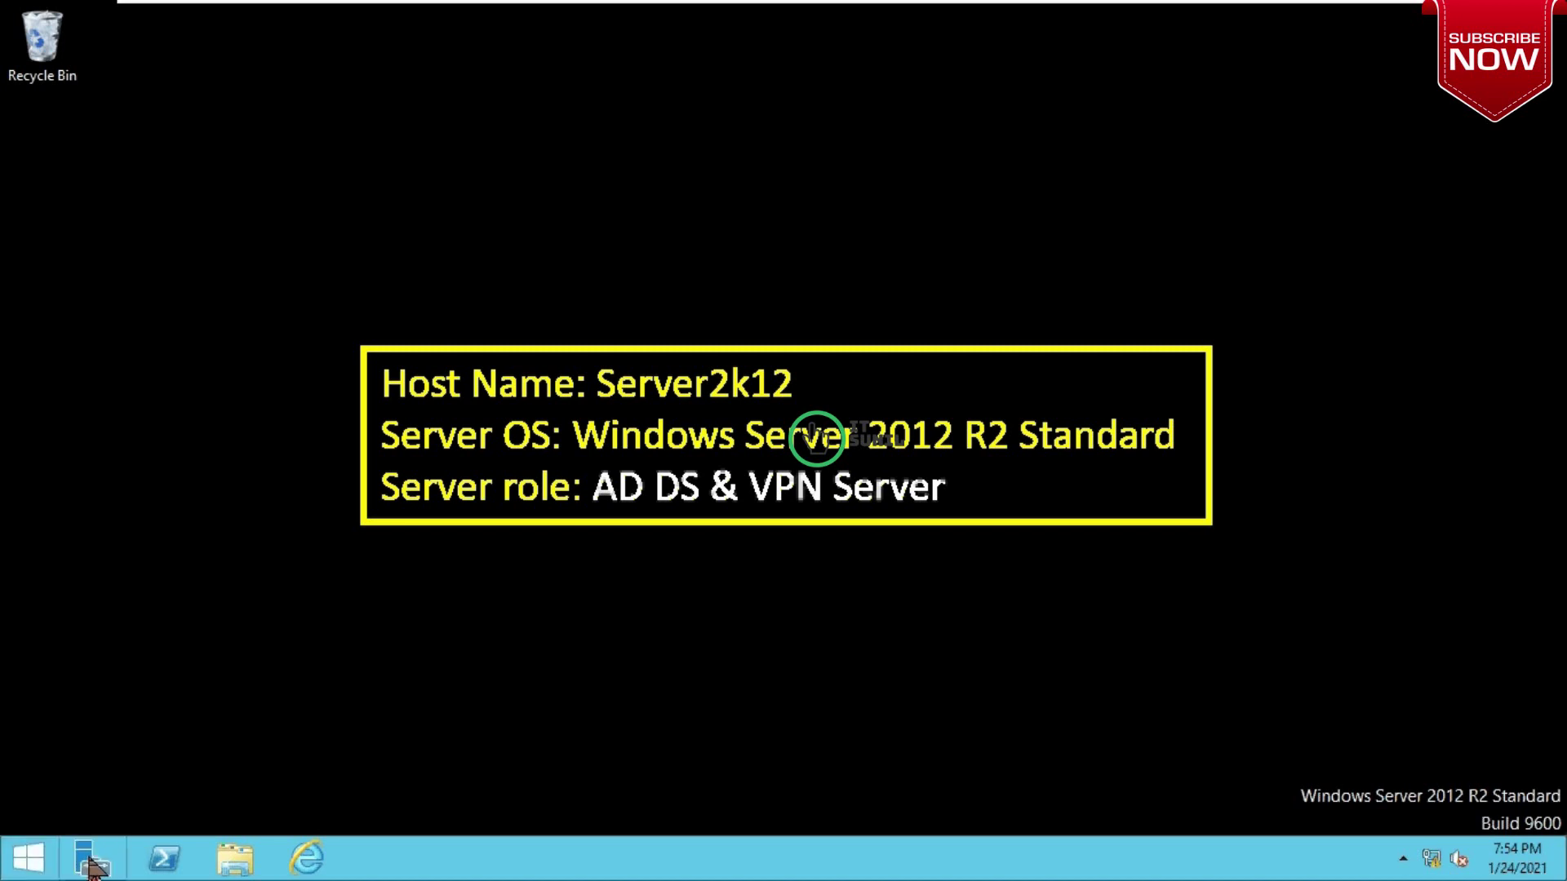
pyautogui.click(1401, 67)
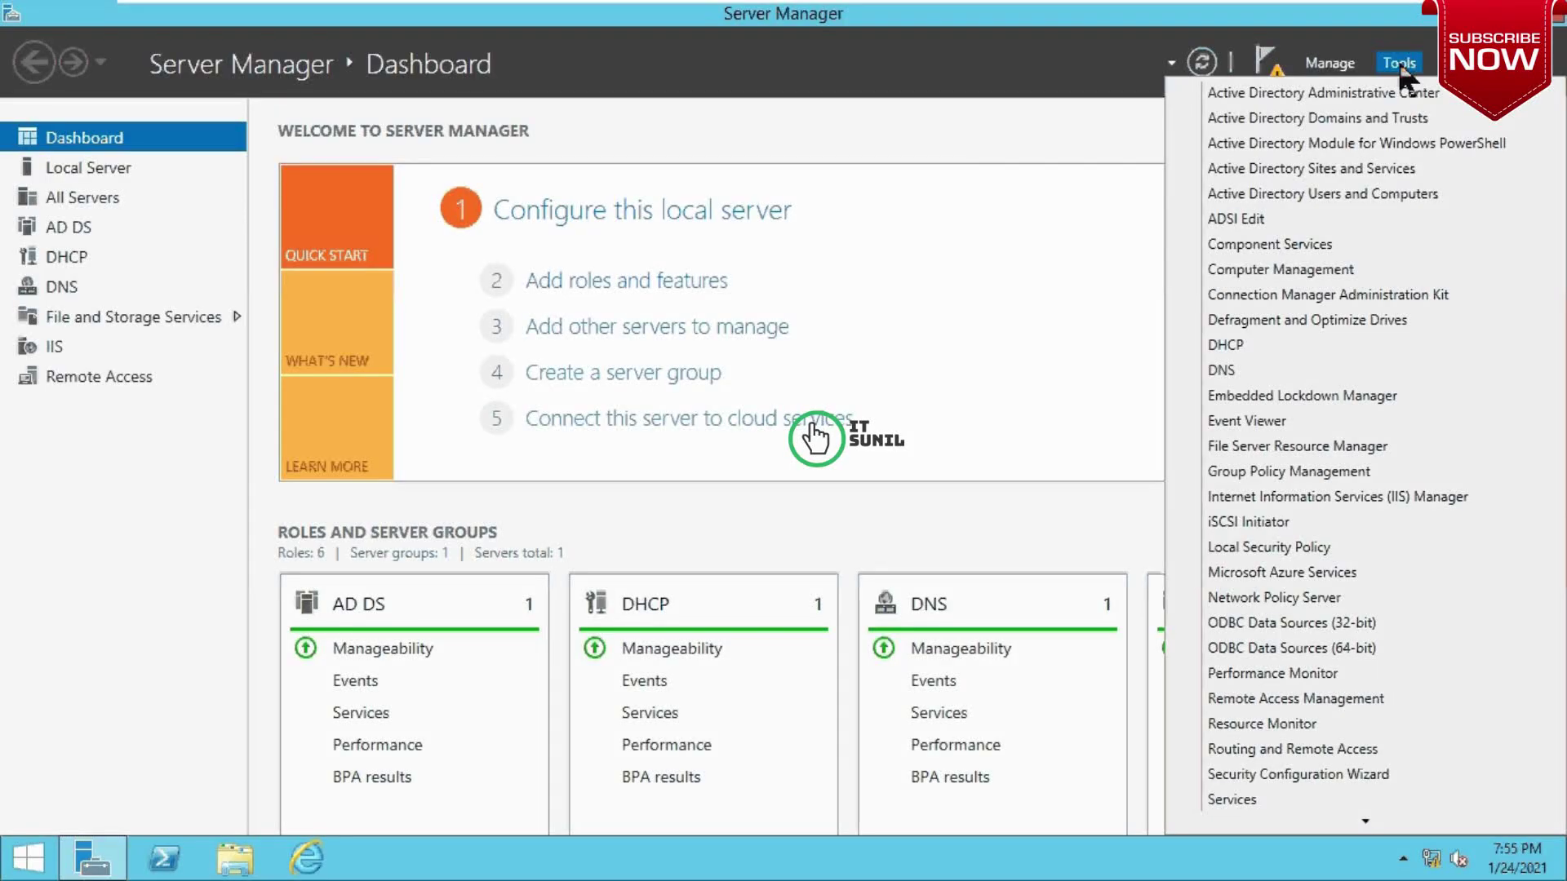
pyautogui.moveTo(1366, 821)
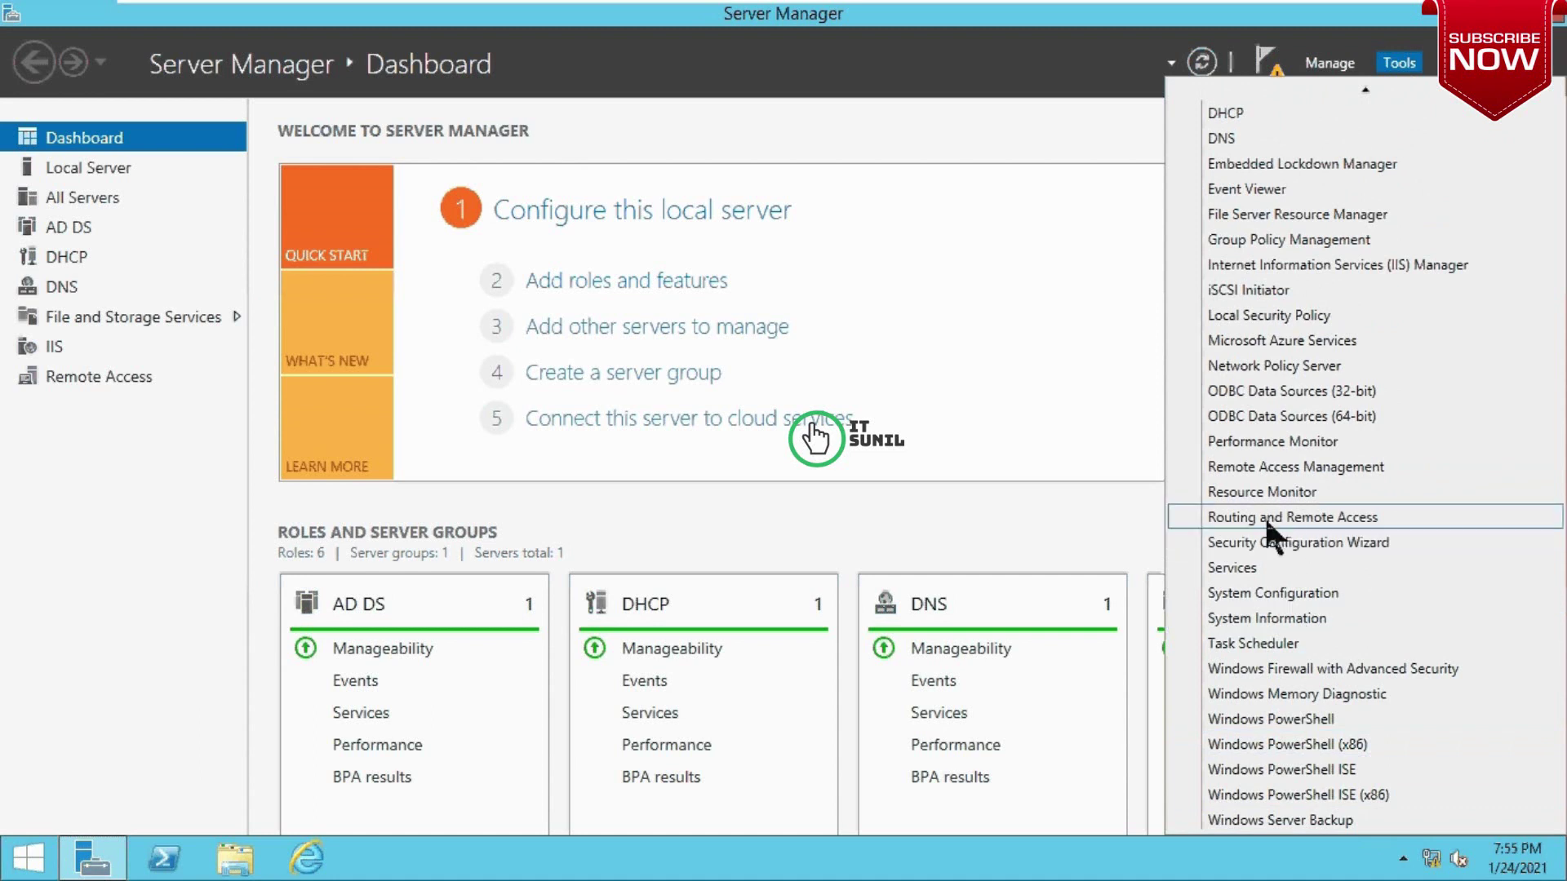
pyautogui.click(1353, 513)
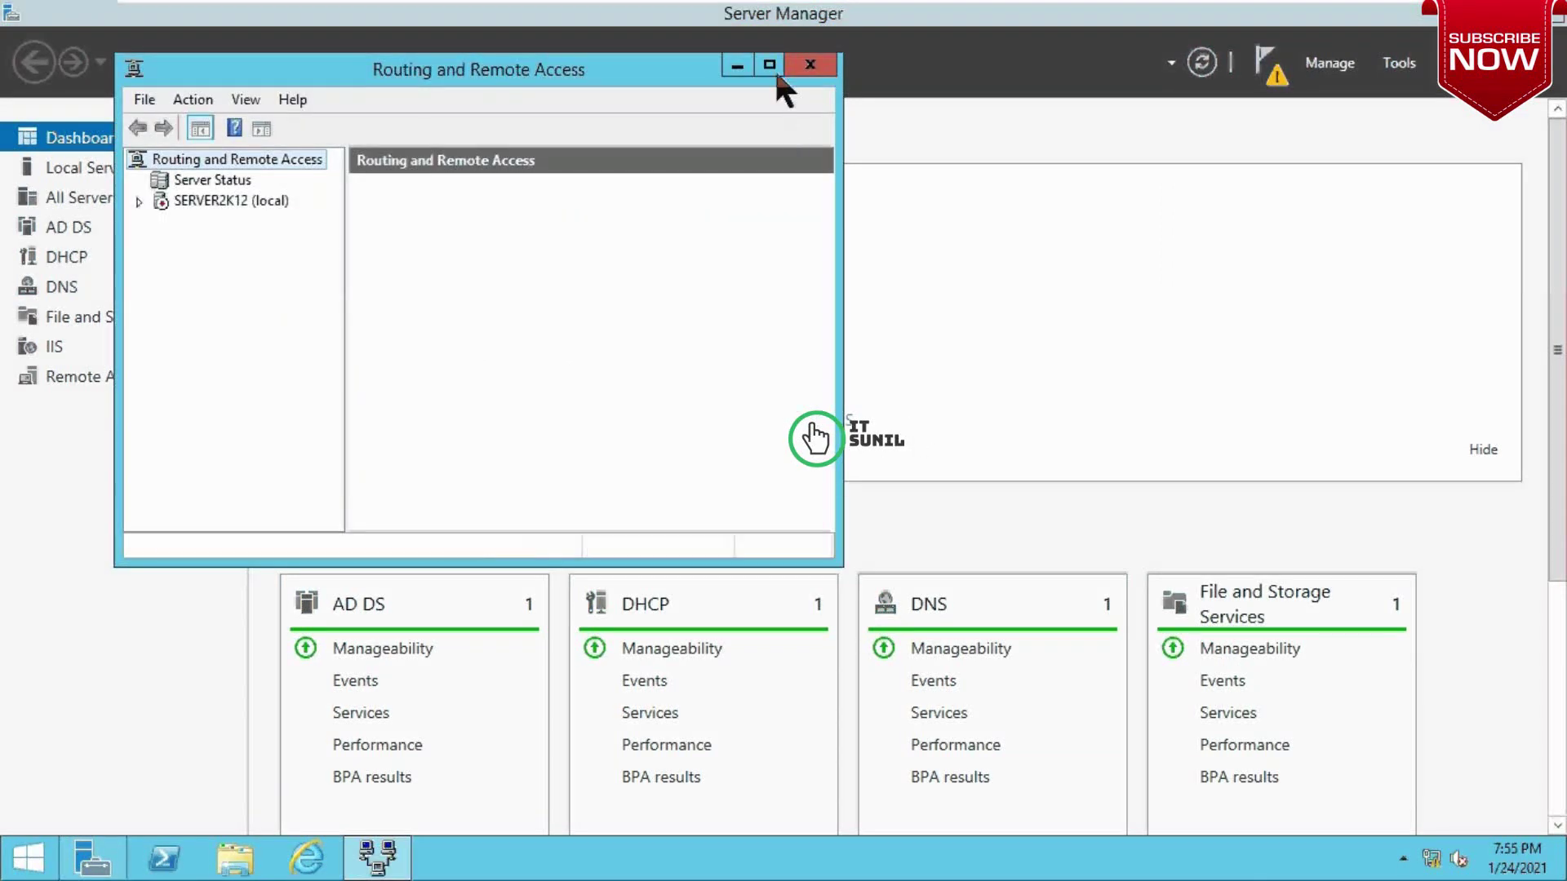
pyautogui.click(771, 66)
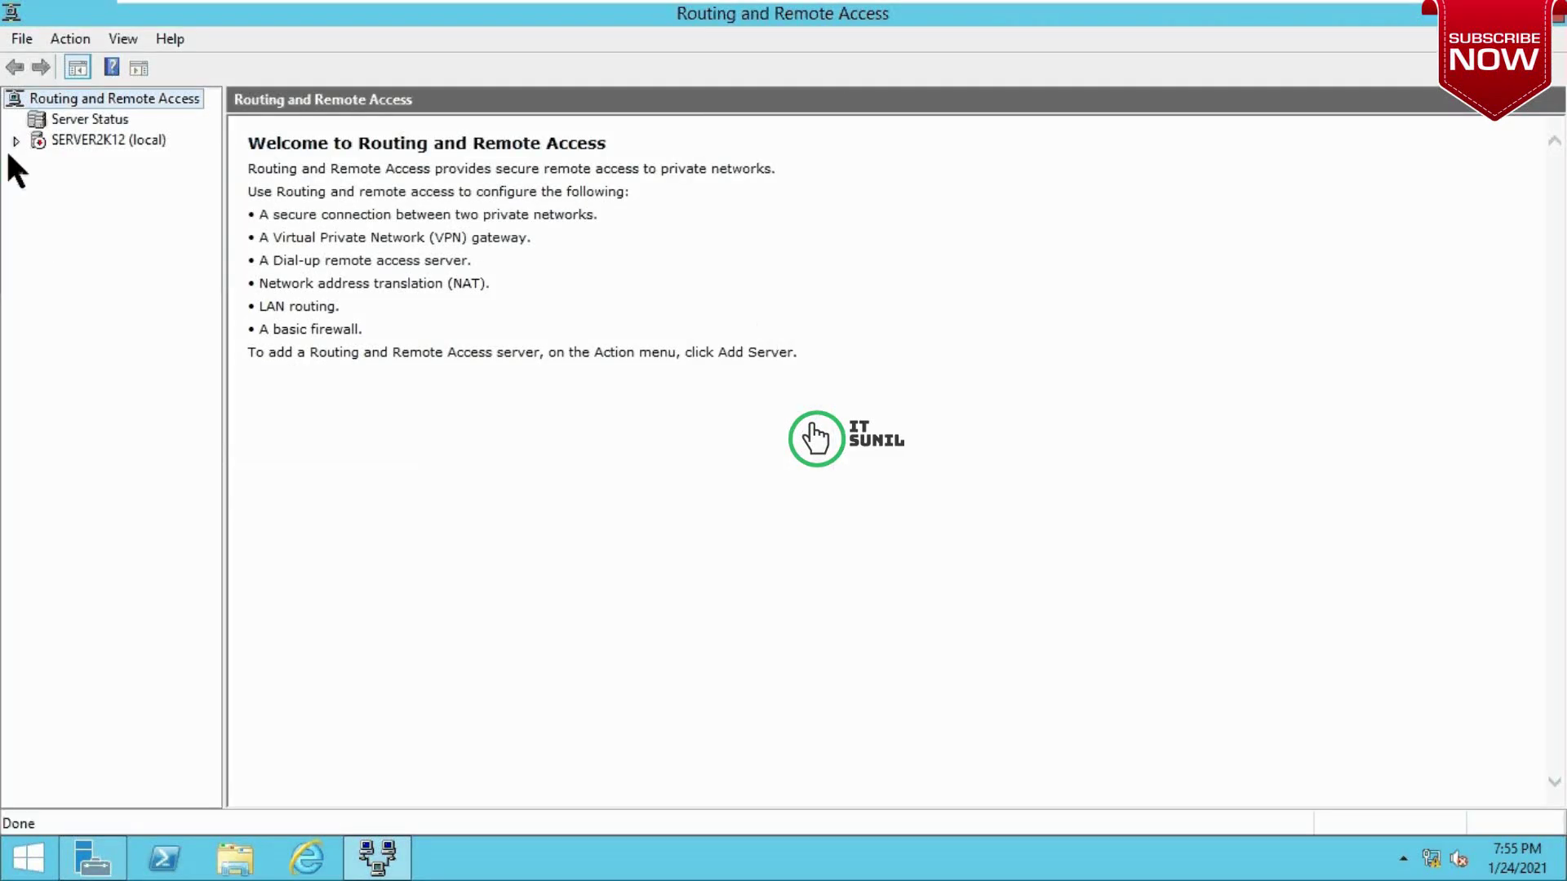
pyautogui.rightClick(80, 144)
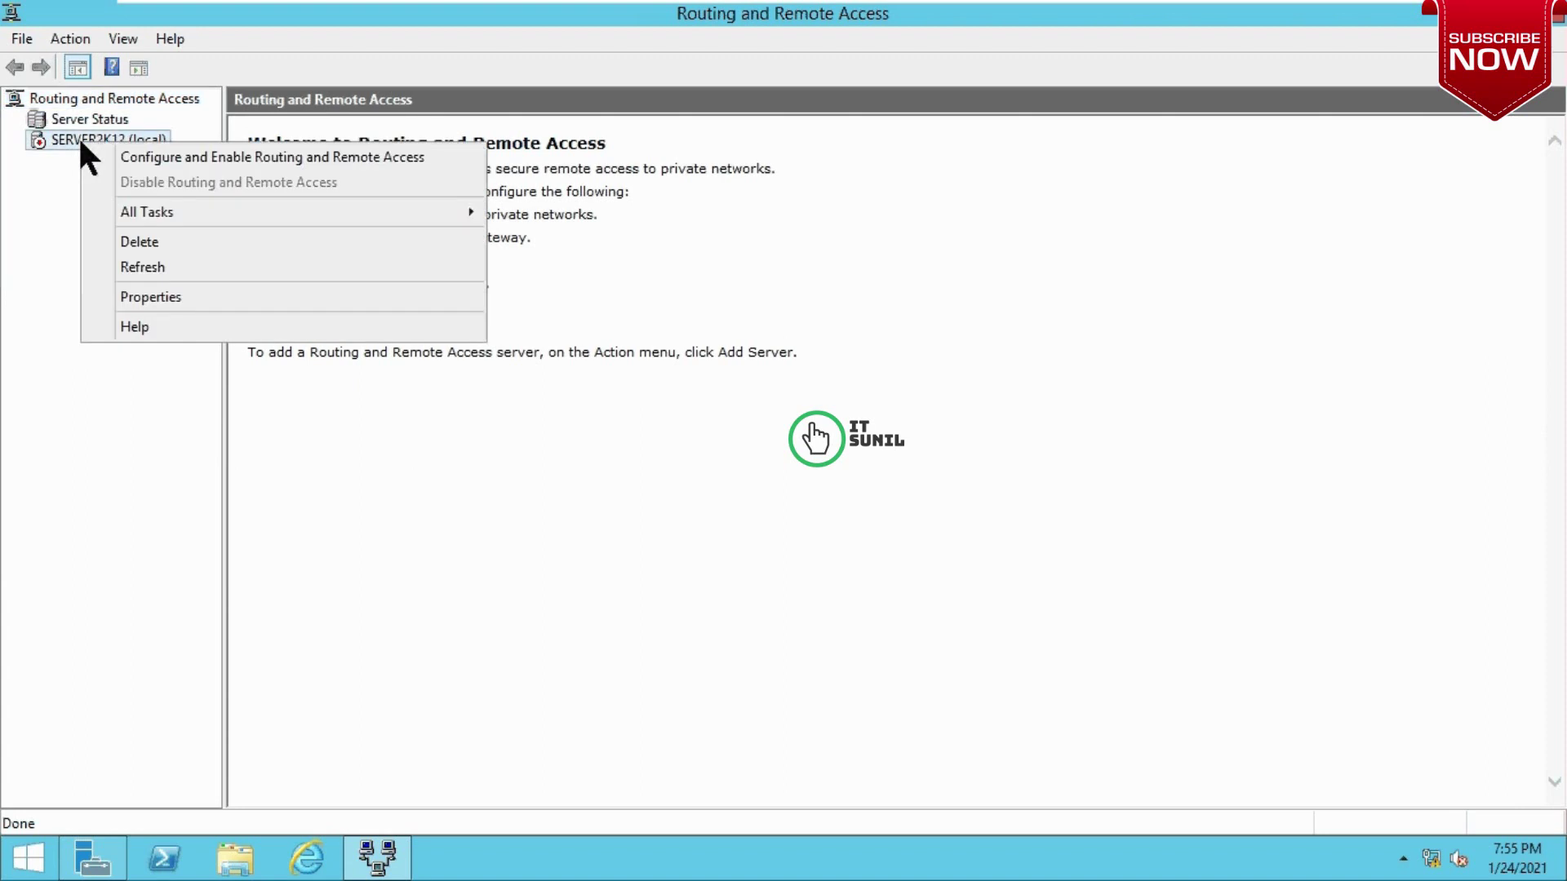
pyautogui.click(269, 157)
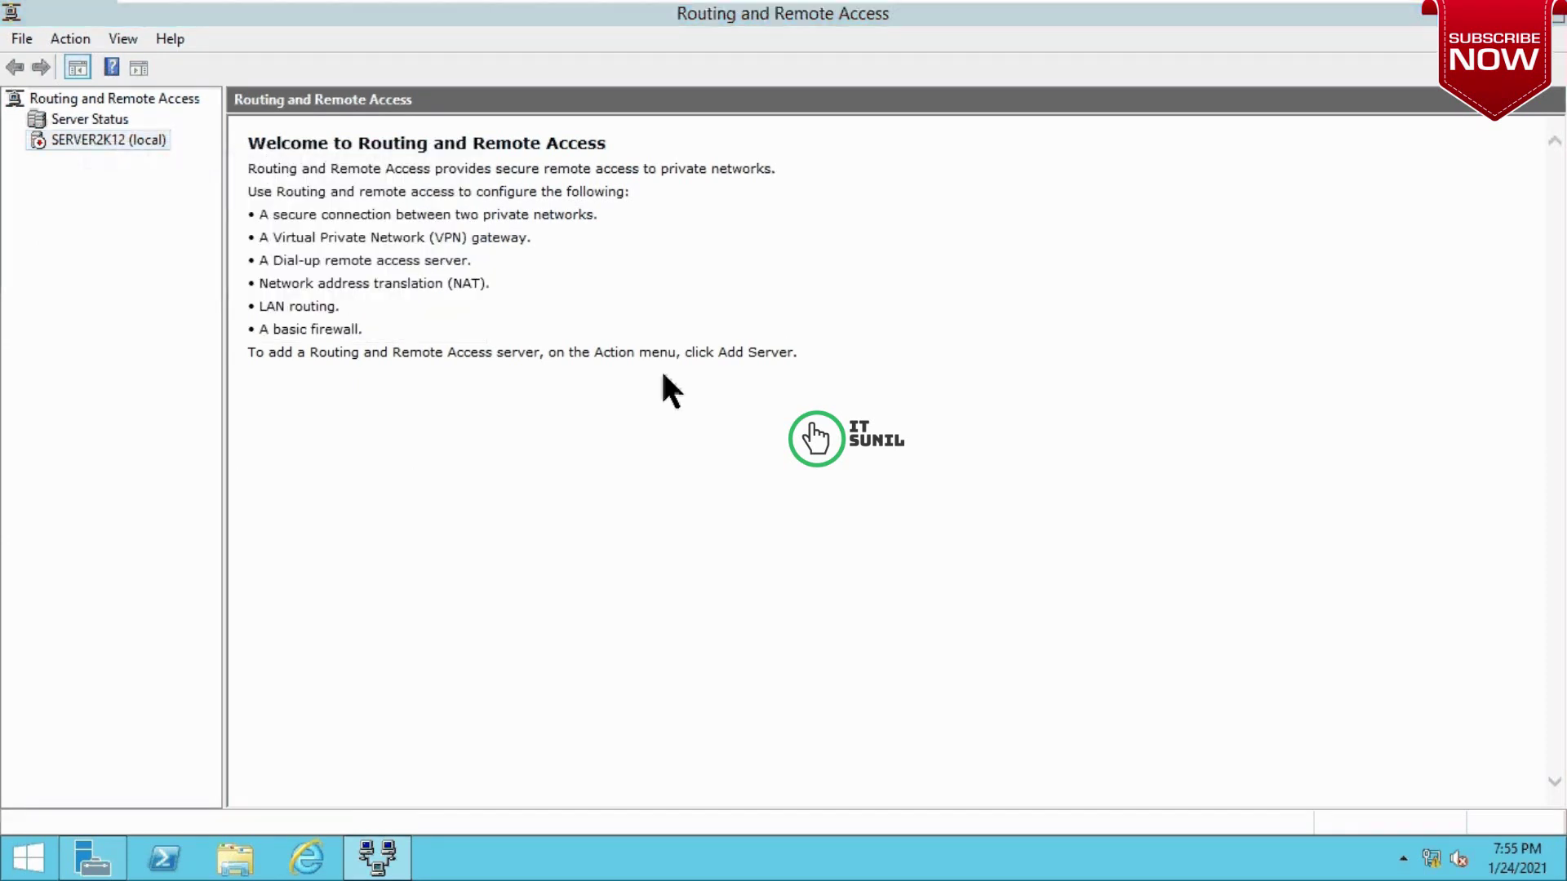
# Step: Configure SERVER2K12 as a custom setup with VPN access only, and start the service
pyautogui.click(914, 626)
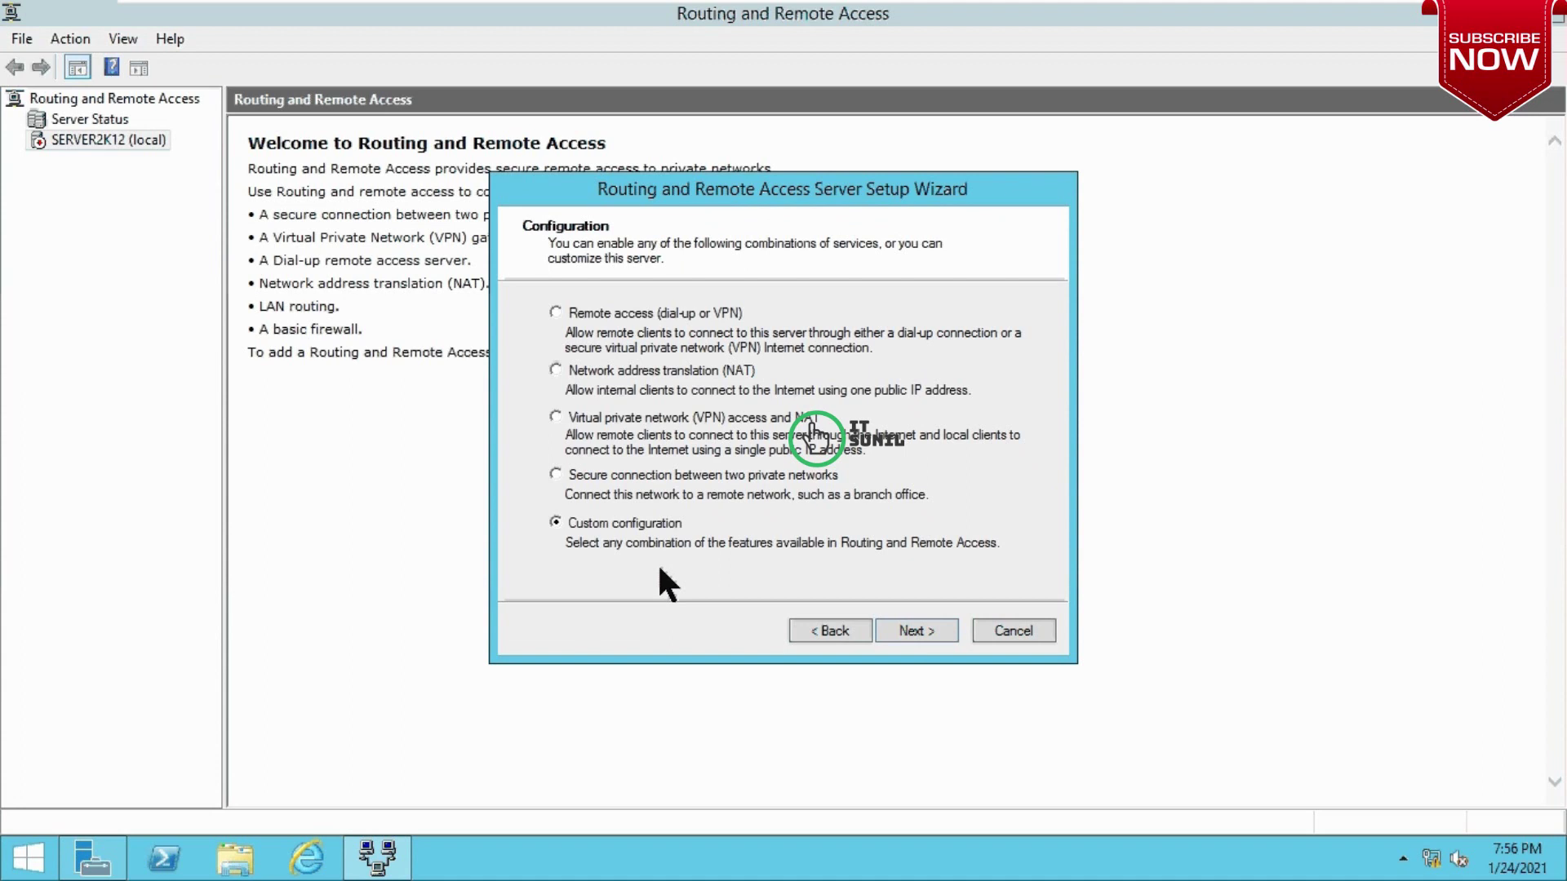
pyautogui.click(914, 633)
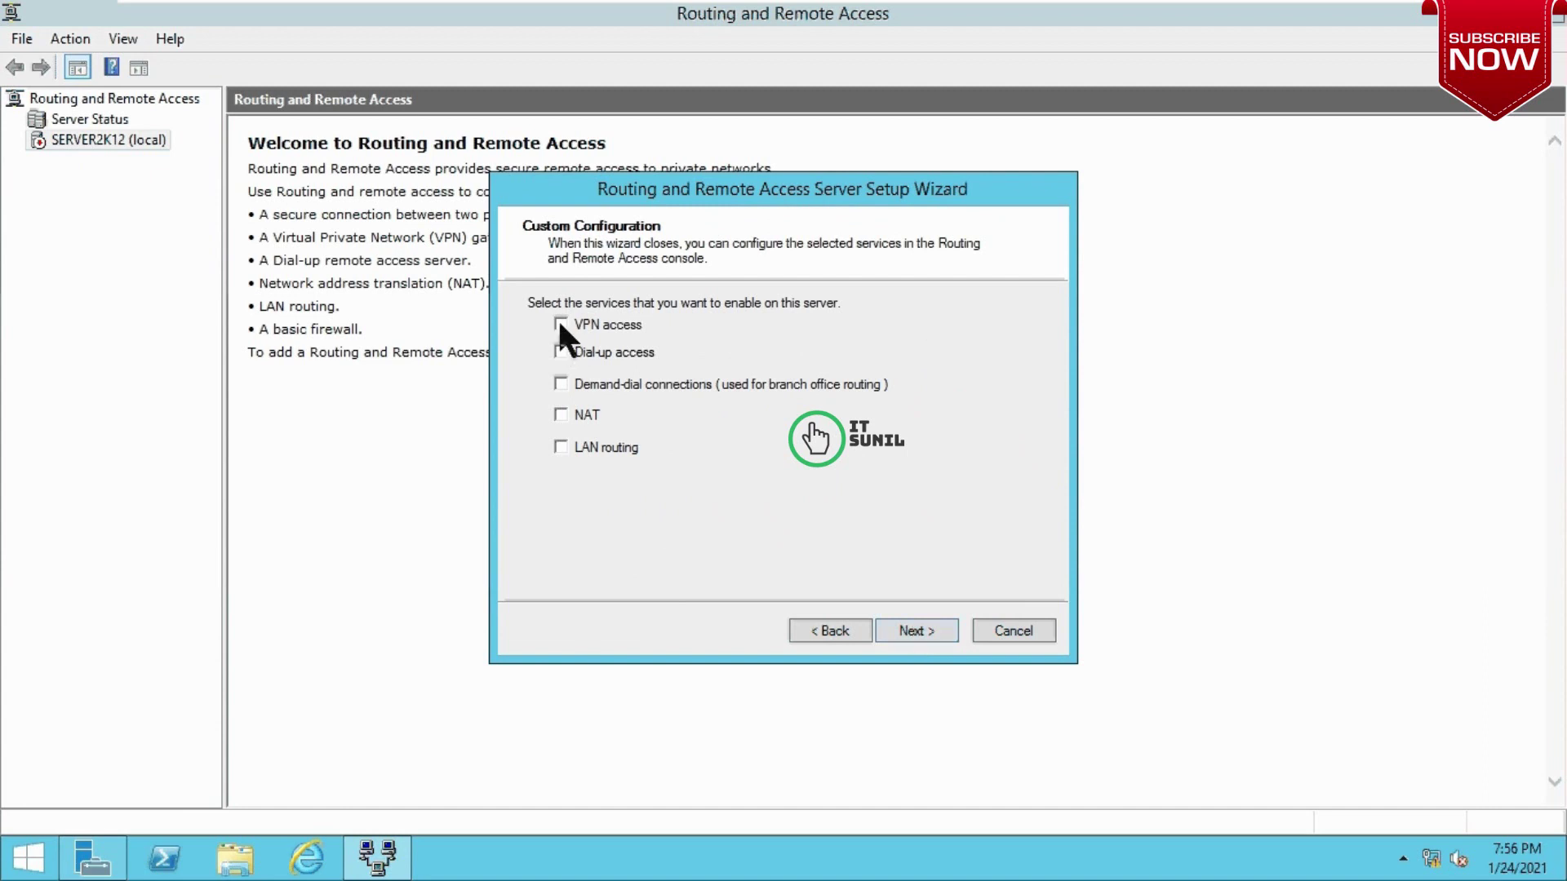
pyautogui.click(905, 631)
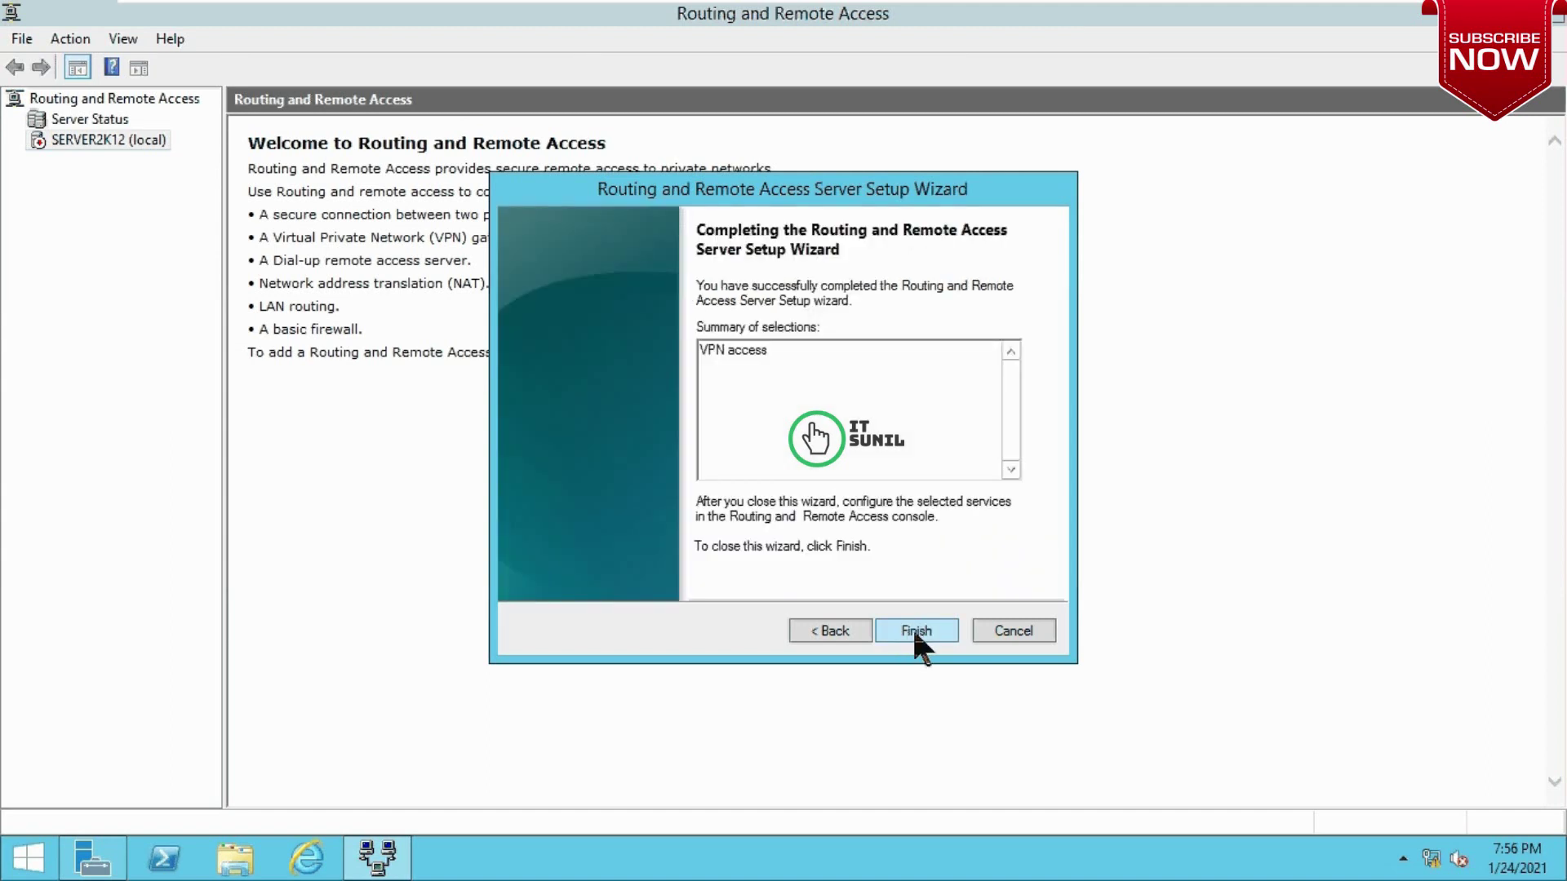
pyautogui.click(914, 633)
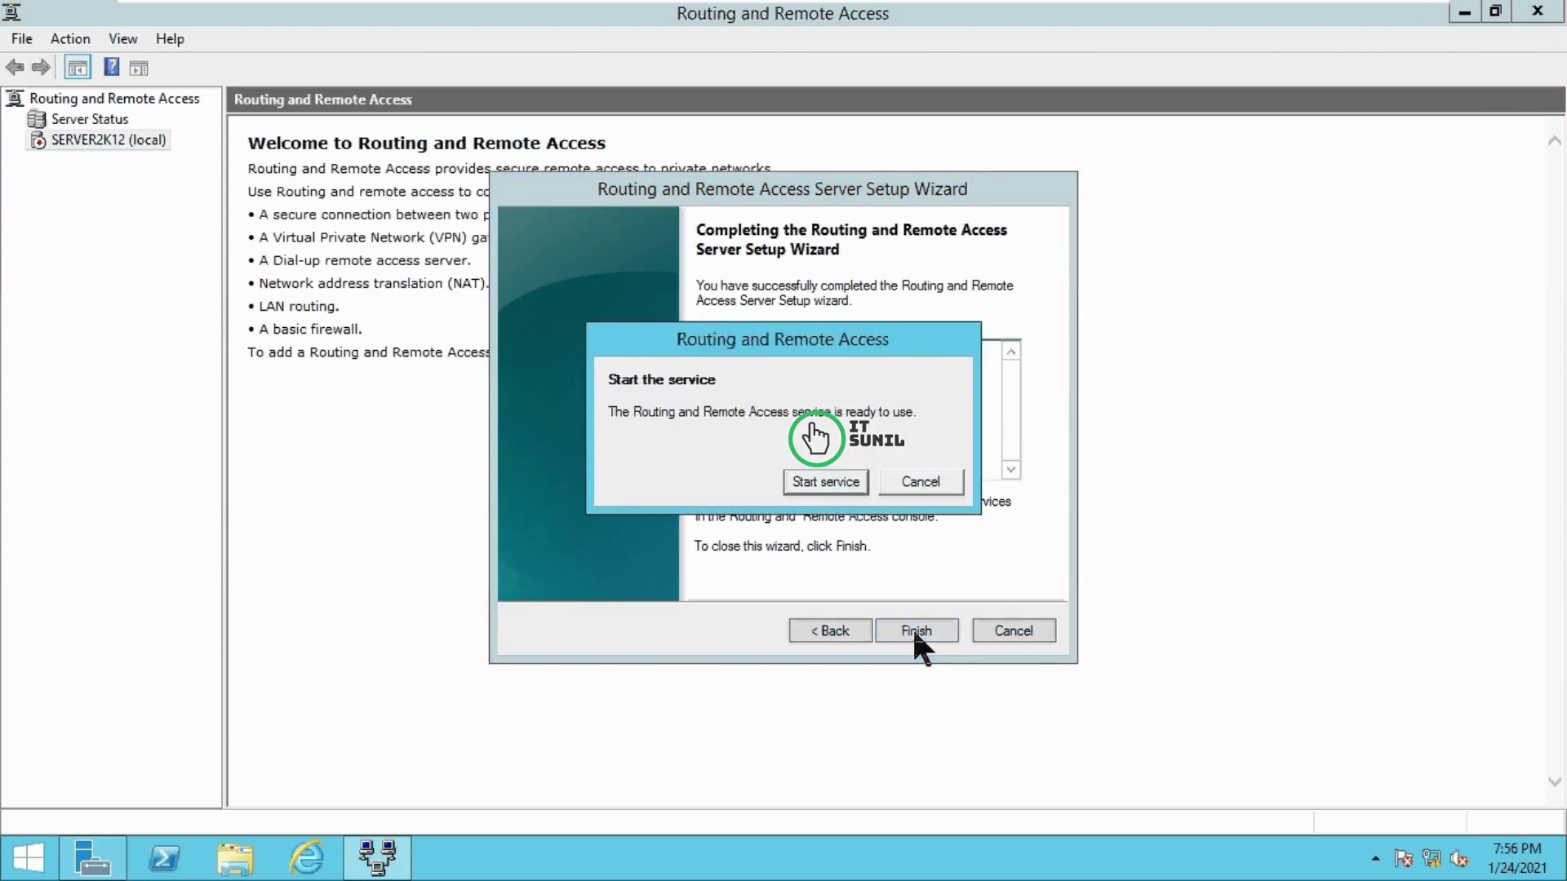
pyautogui.click(821, 483)
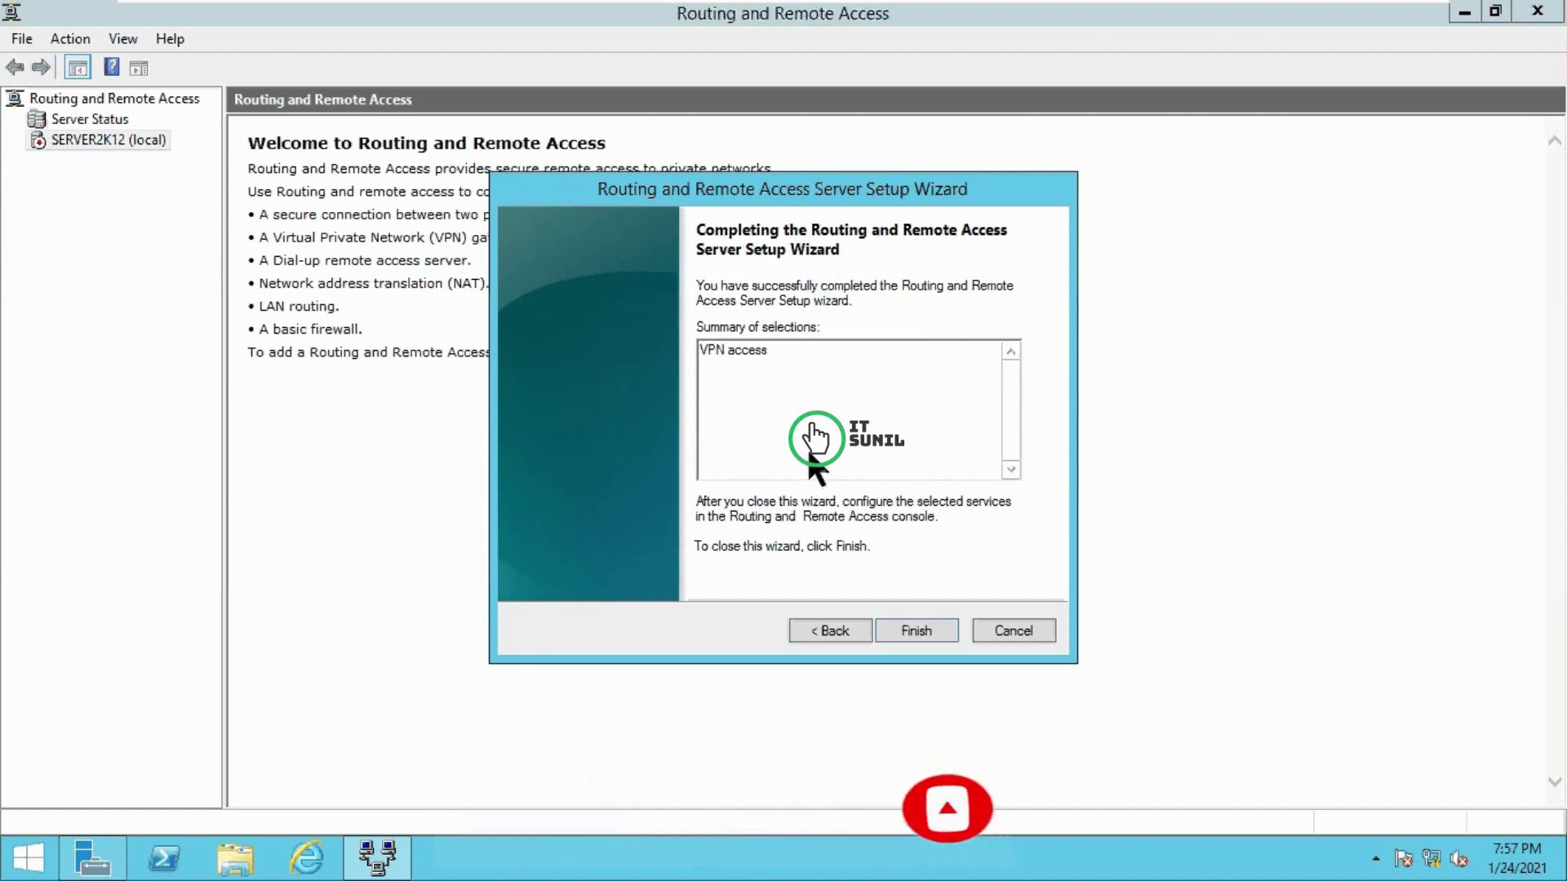
pyautogui.click(915, 632)
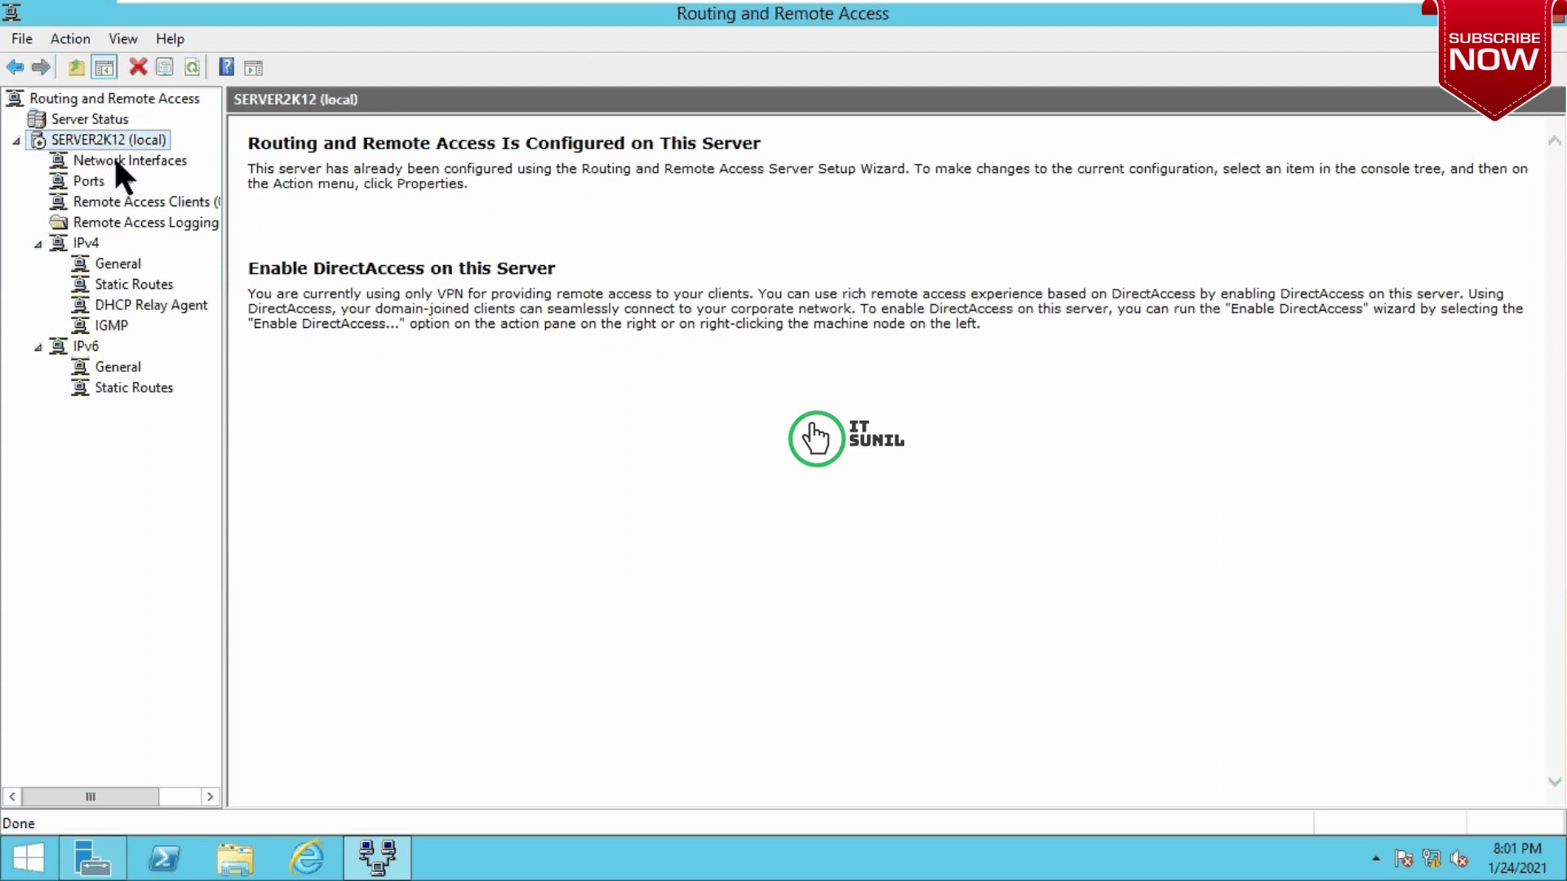
pyautogui.click(118, 161)
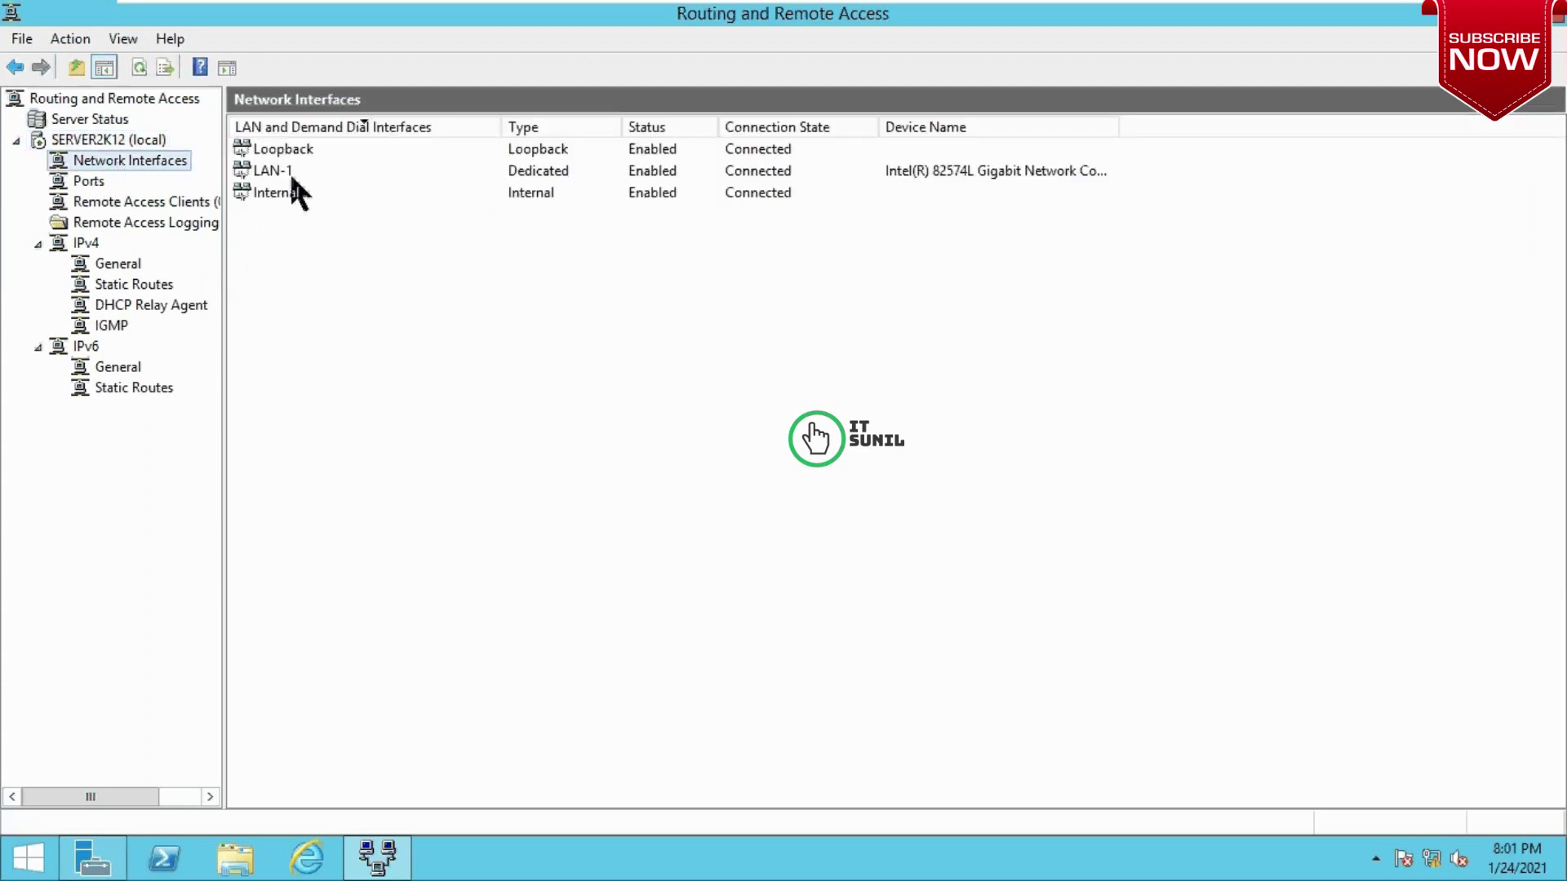
pyautogui.click(94, 184)
pyautogui.click(124, 202)
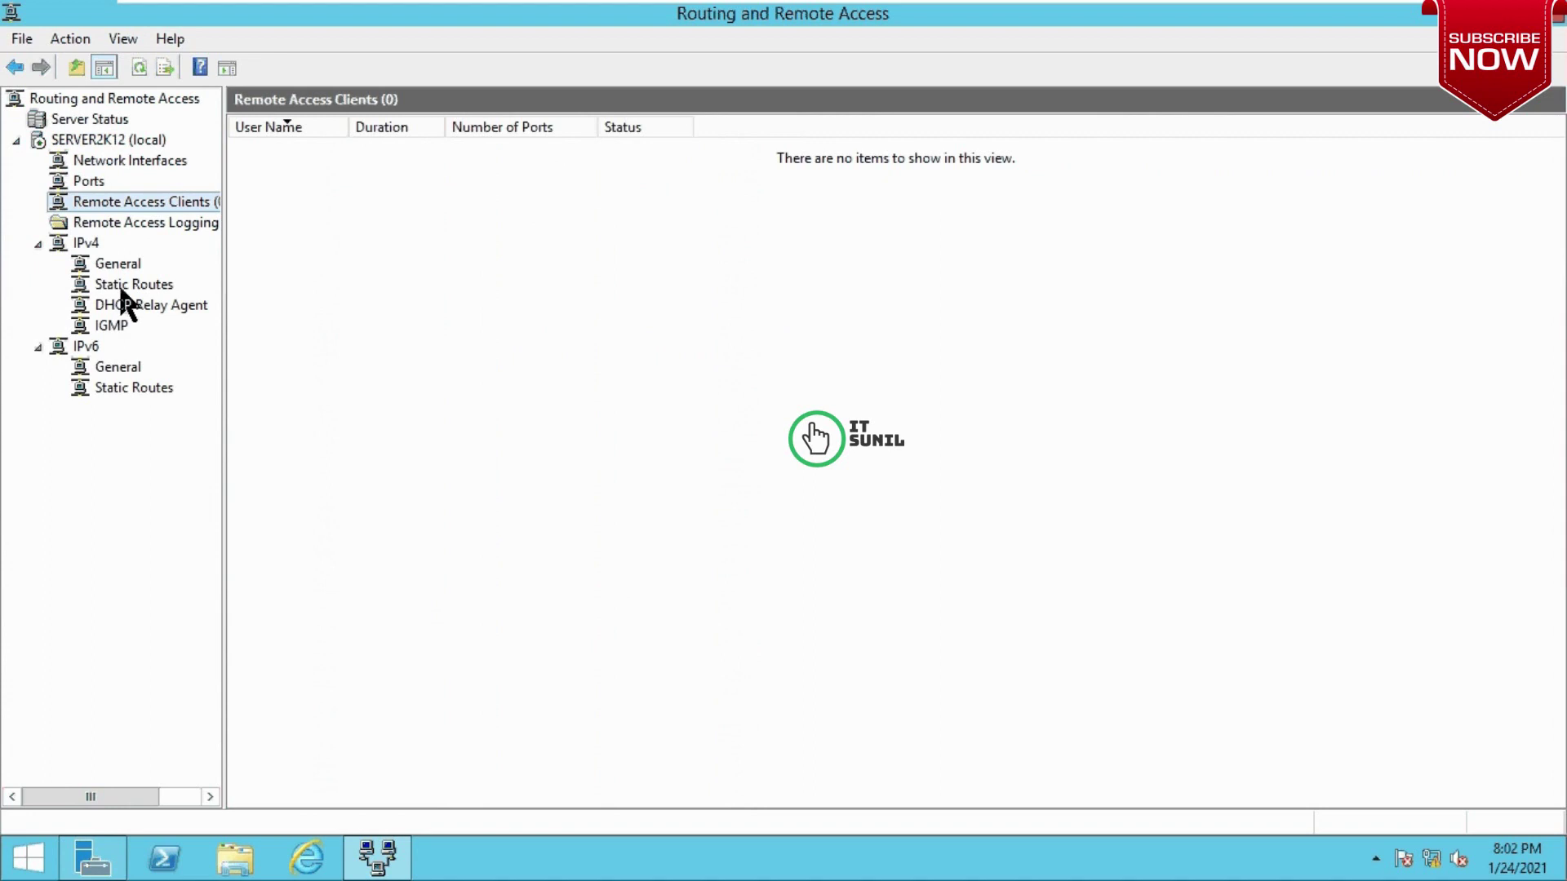
pyautogui.click(122, 284)
pyautogui.click(127, 266)
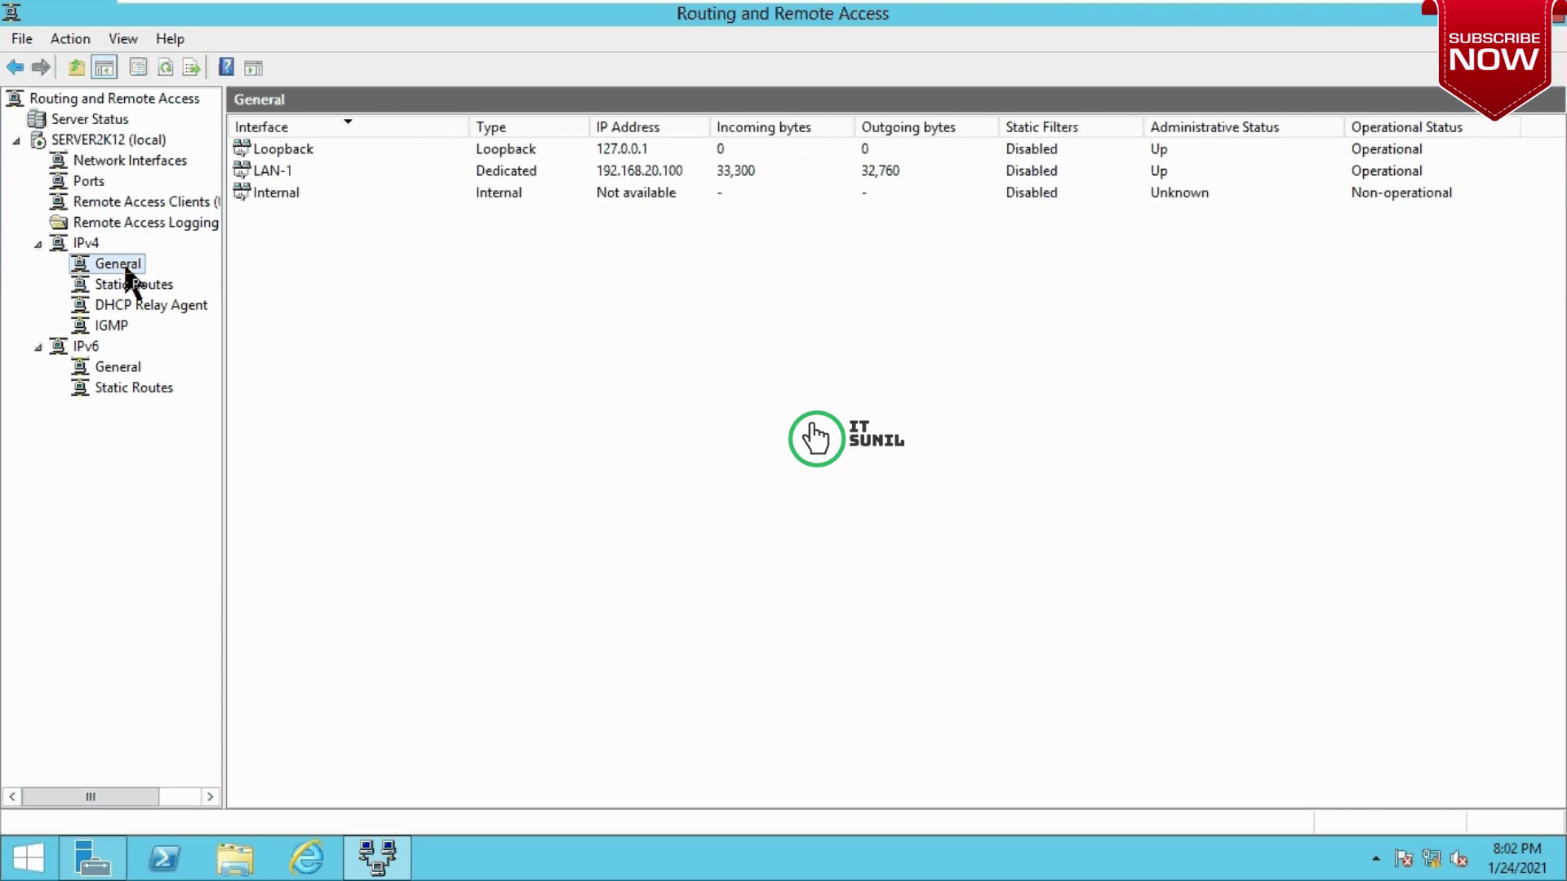
pyautogui.click(116, 309)
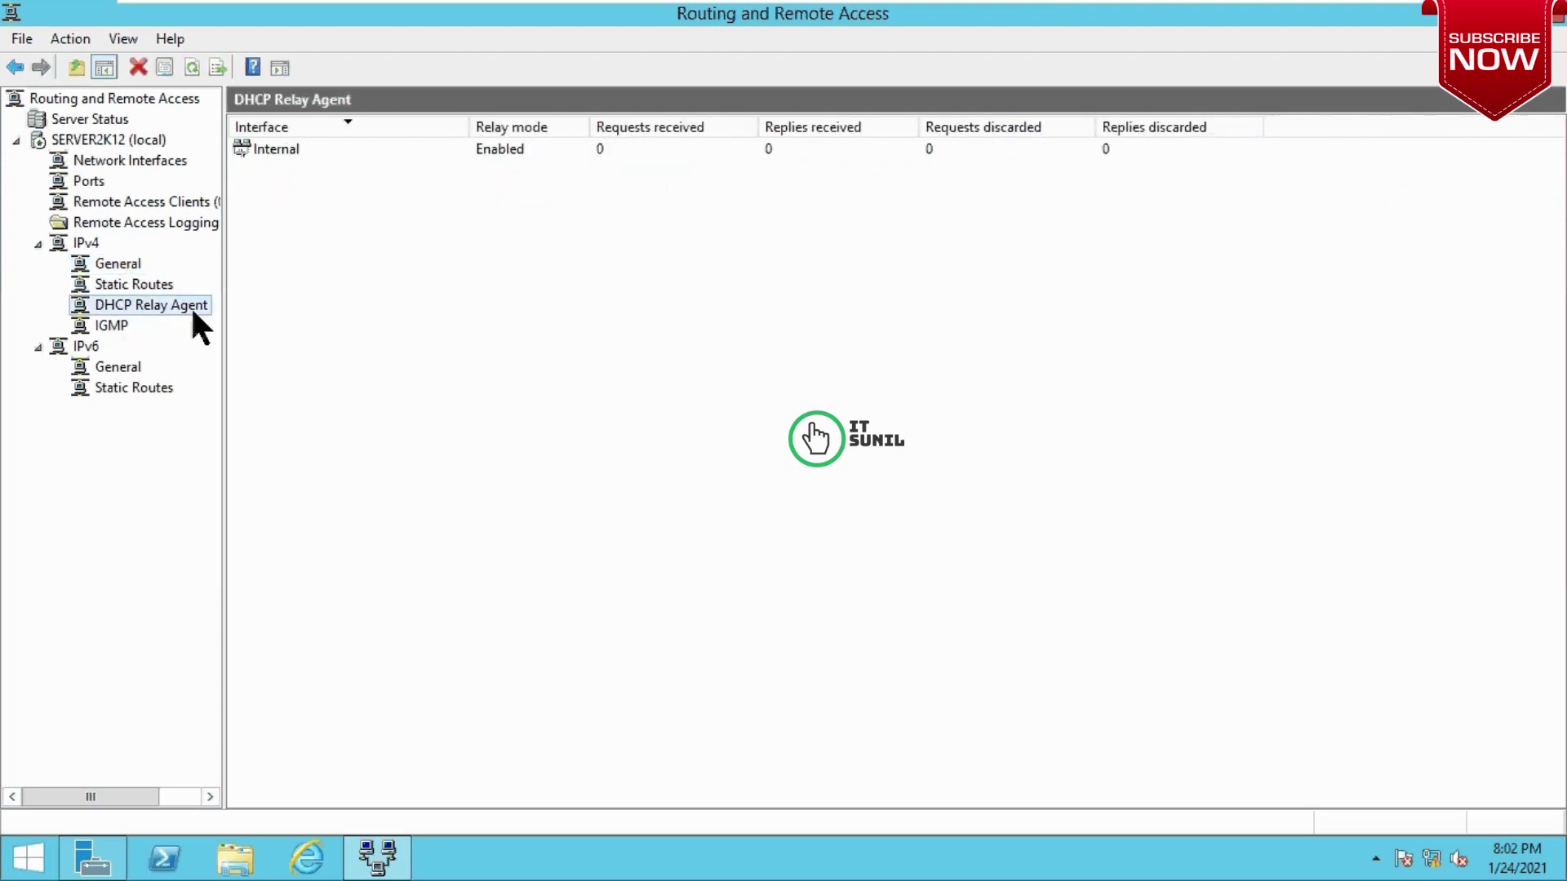
pyautogui.click(114, 369)
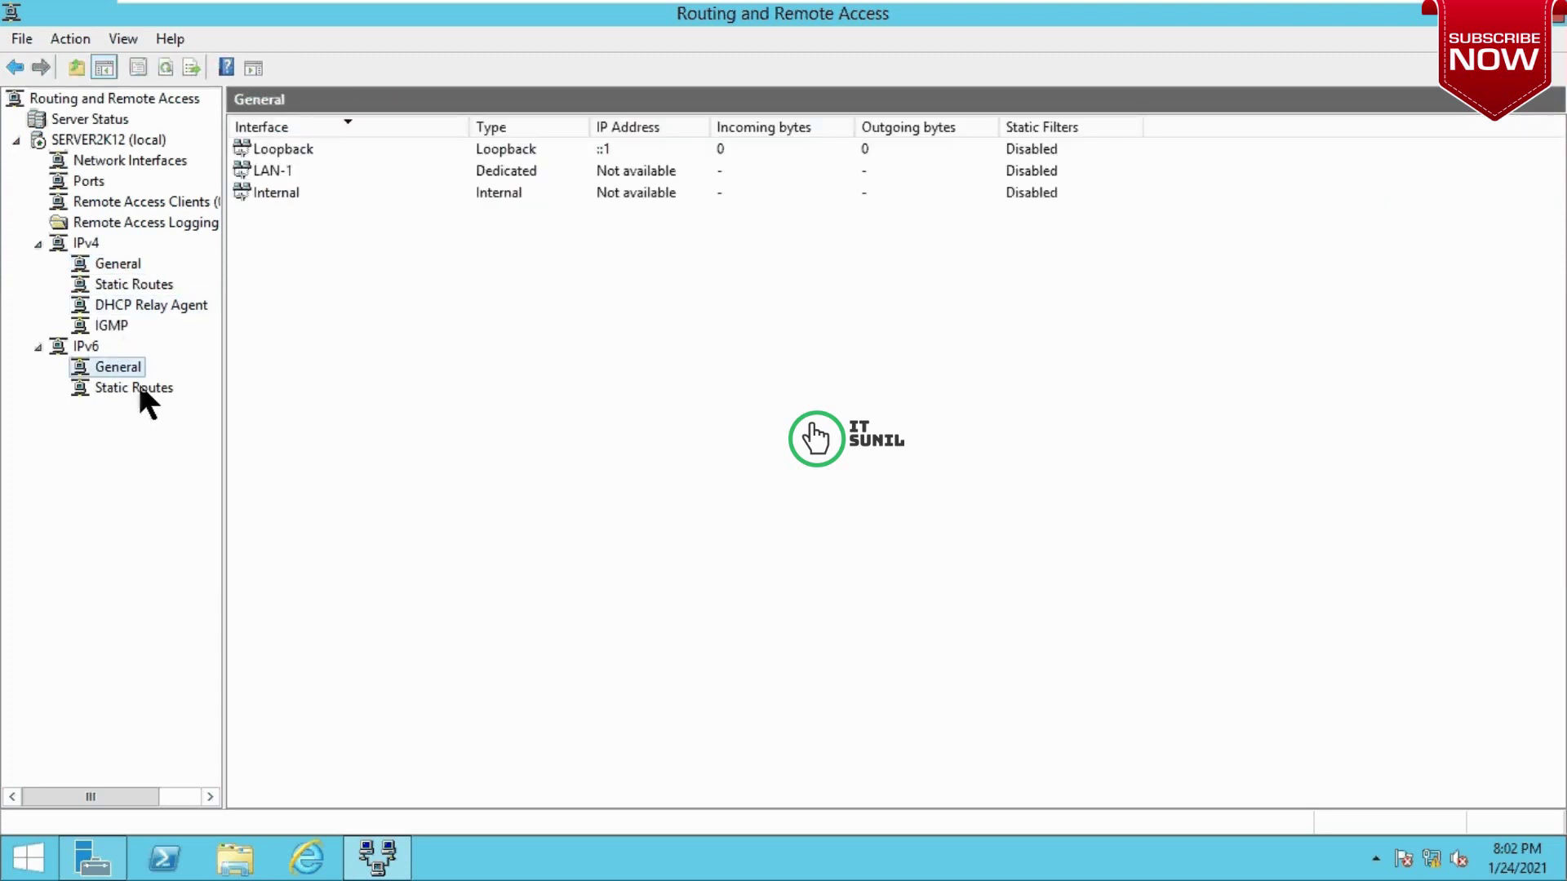
pyautogui.click(139, 390)
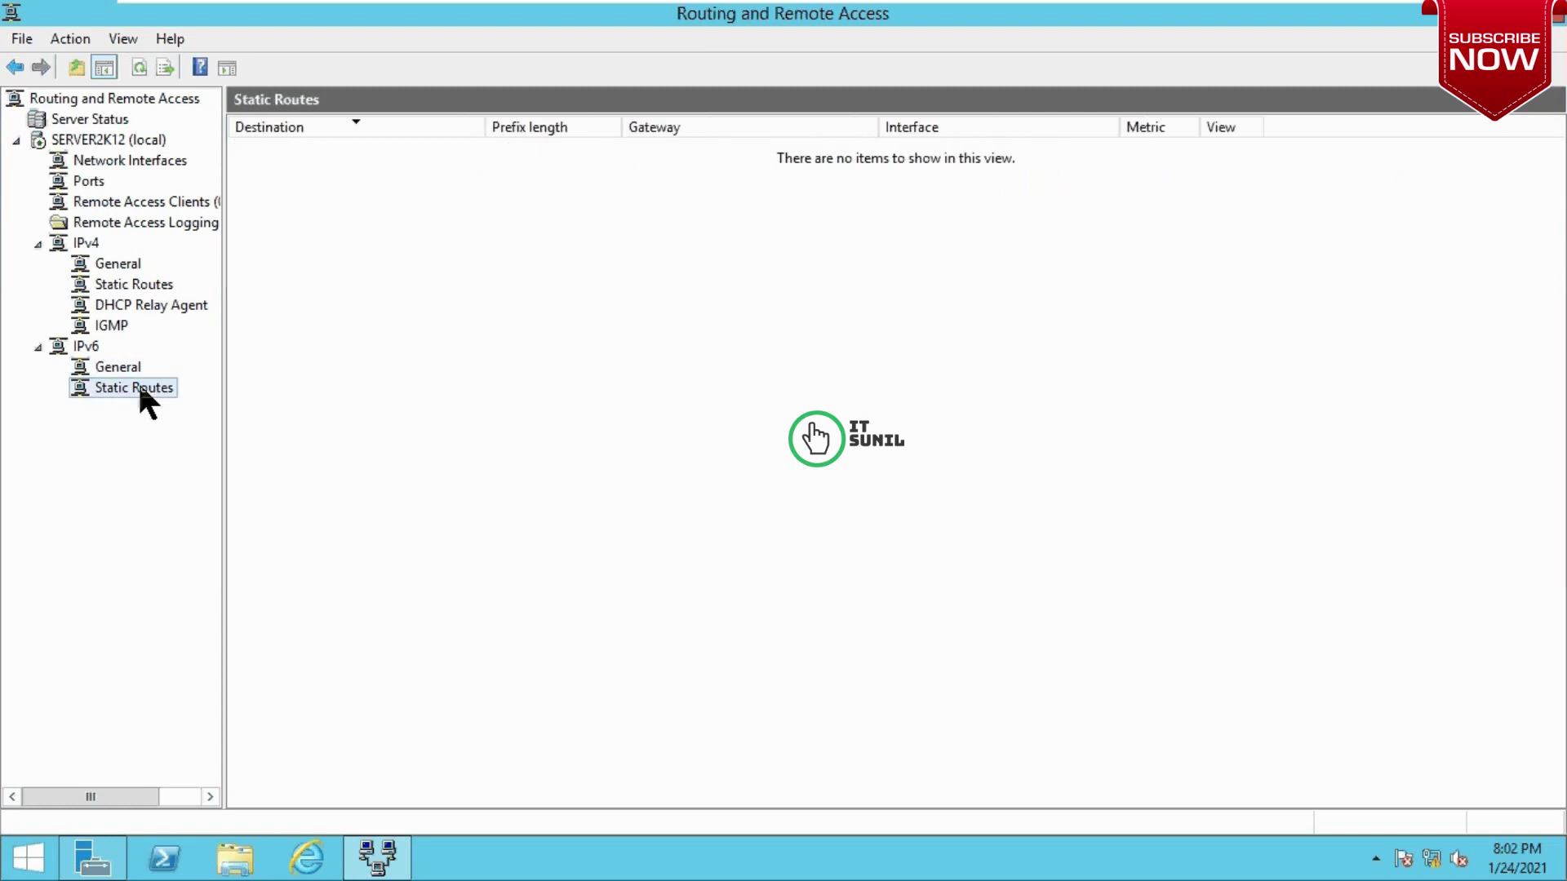
pyautogui.click(98, 143)
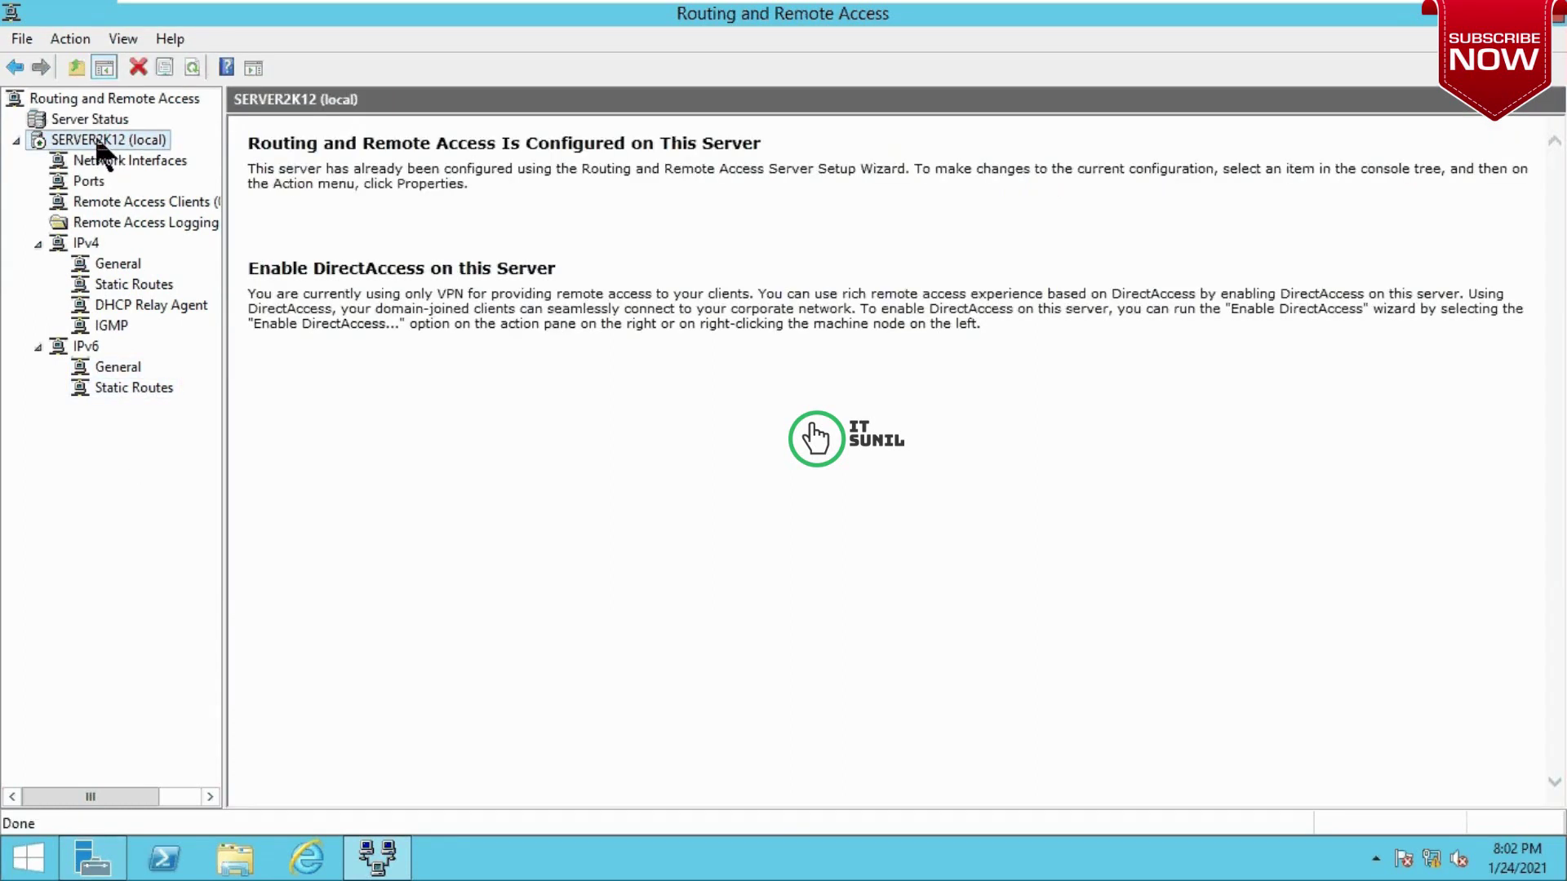
# Step: In SERVER2K12's IPv4 properties, switch client address assignment from DHCP to a static pool
pyautogui.rightClick(97, 142)
pyautogui.click(194, 347)
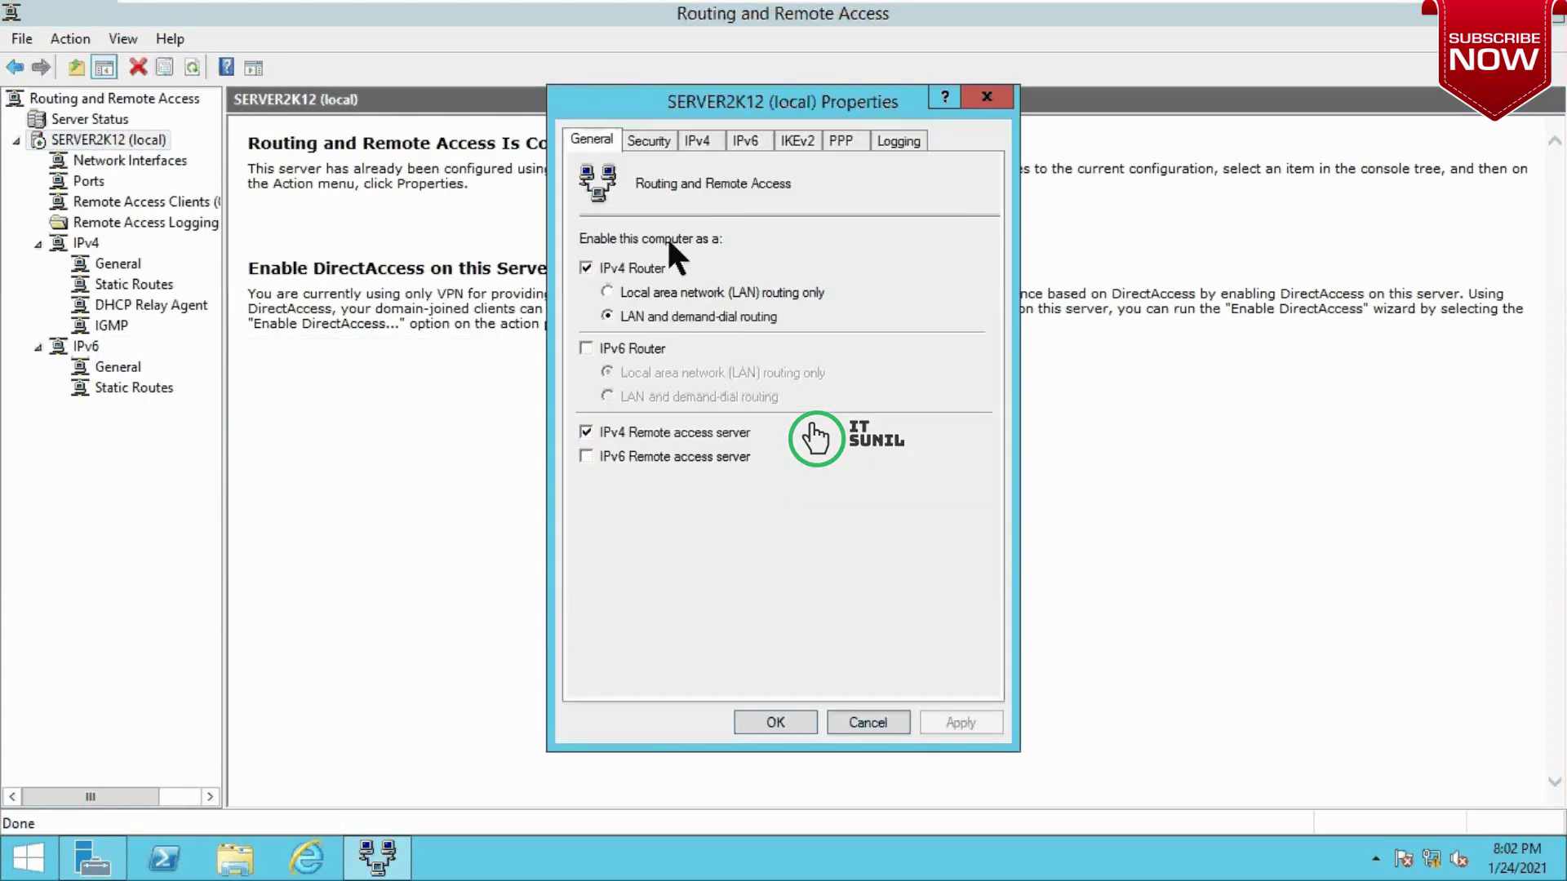
pyautogui.click(696, 142)
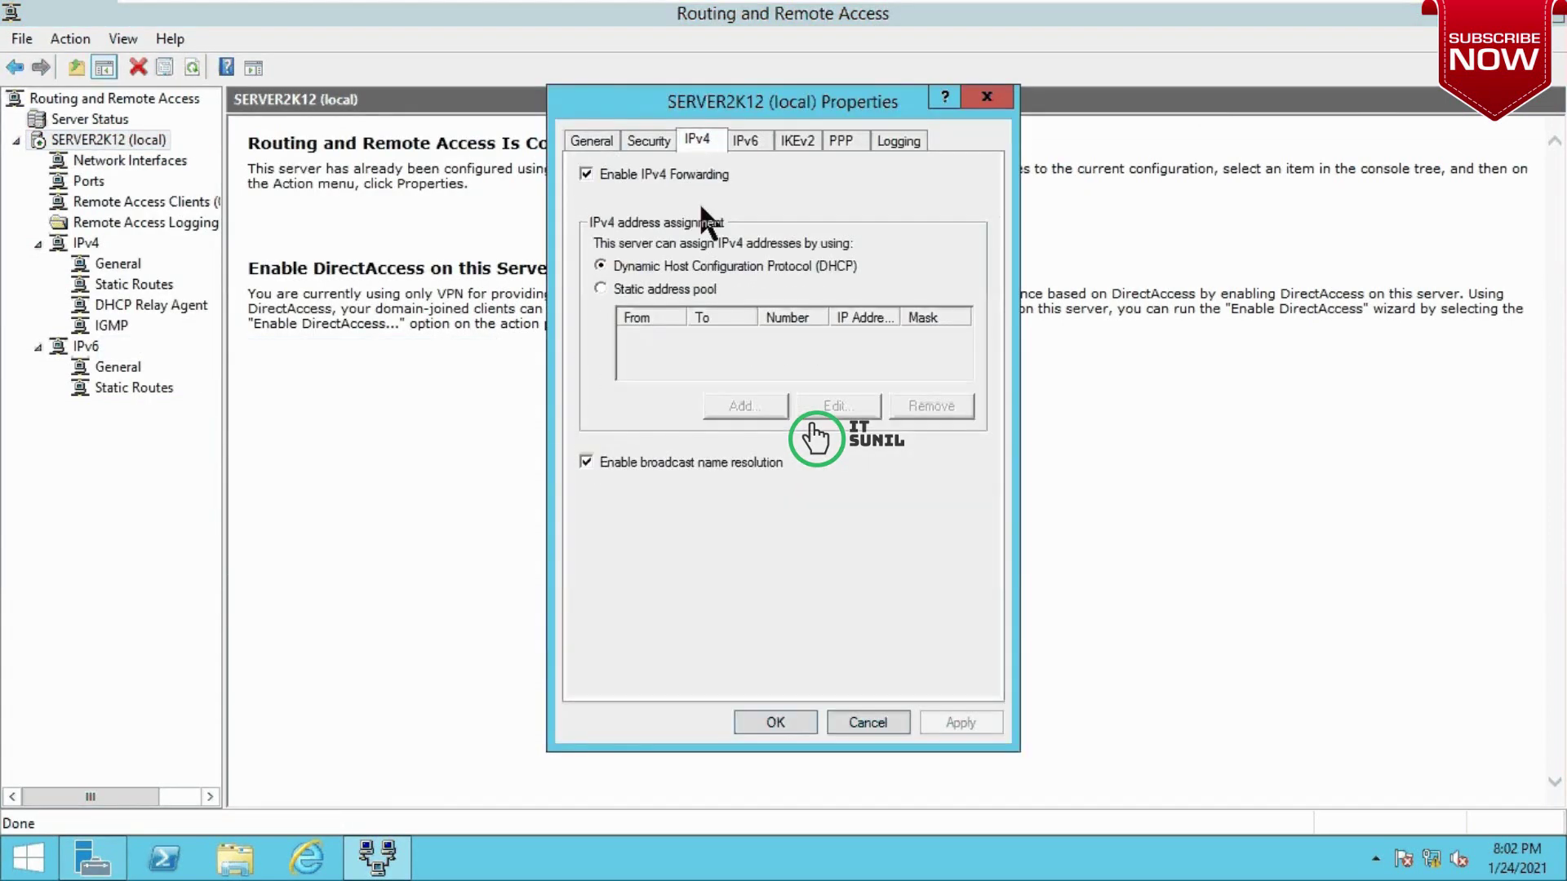
pyautogui.click(601, 289)
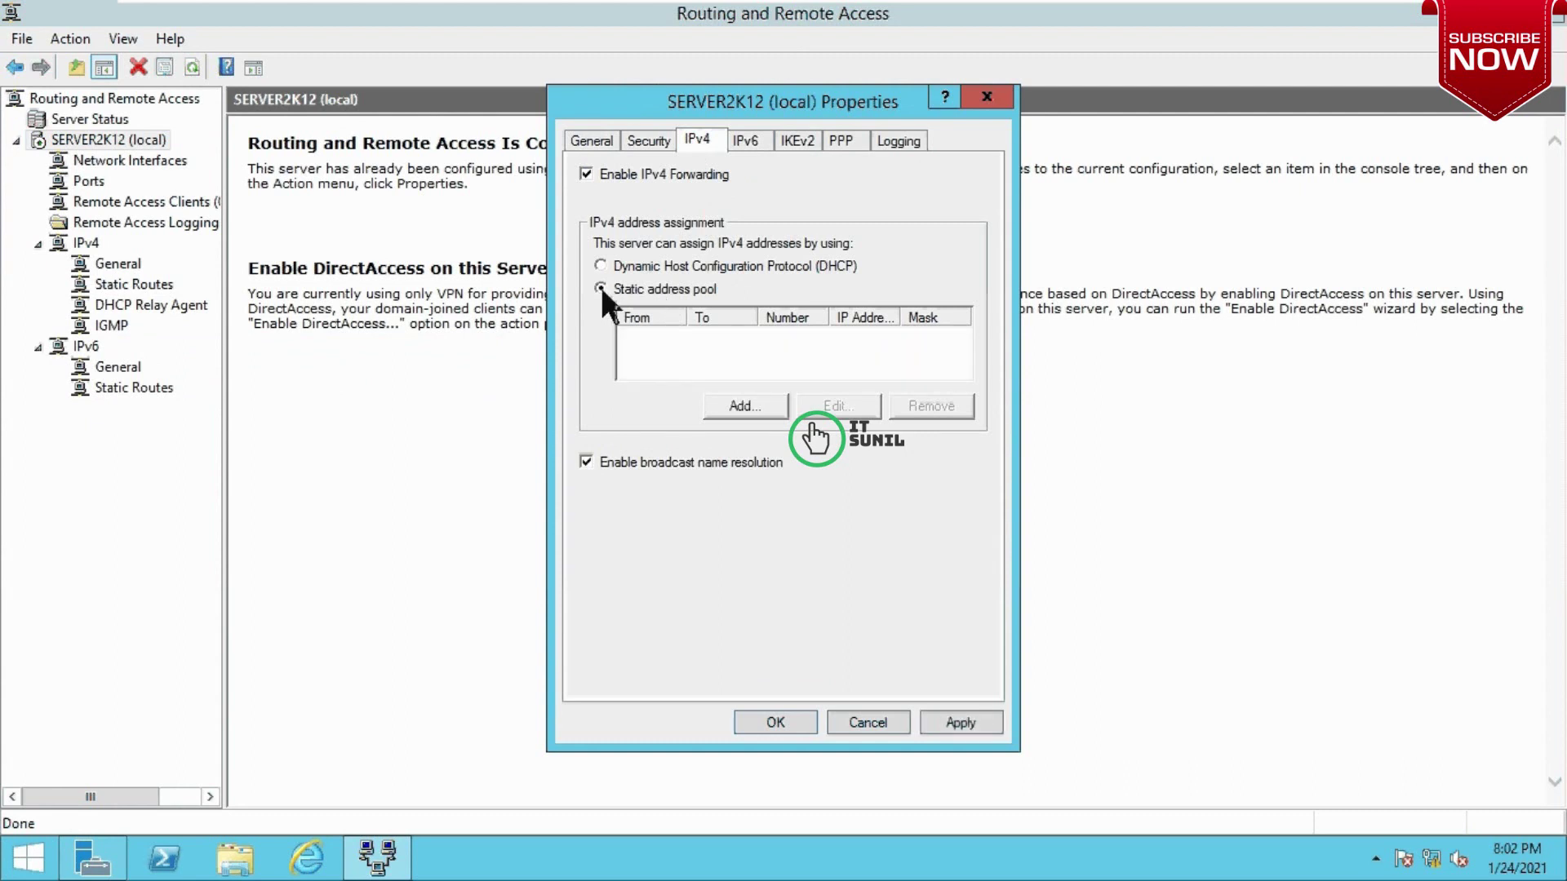
# Step: Add the 10.0.0.2–10.0.0.20 address range (19 addresses) and save the server properties
pyautogui.click(743, 405)
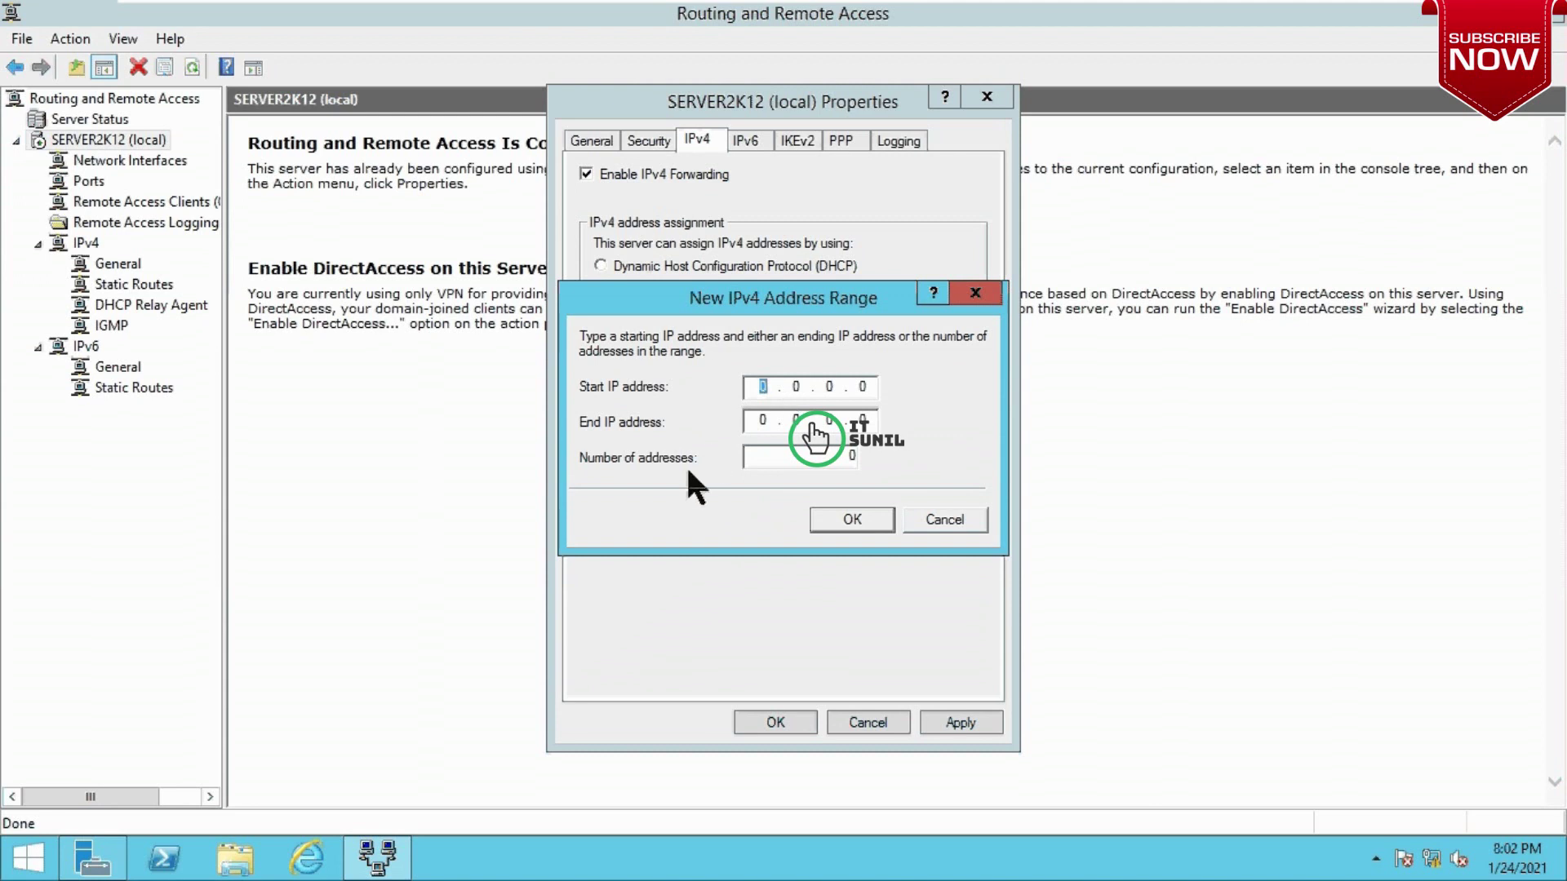
pyautogui.write('10 . 0 . 0 . 2')
pyautogui.click(865, 420)
pyautogui.click(764, 420)
pyautogui.write('10 .')
pyautogui.press('.')
pyautogui.write('20')
pyautogui.click(841, 521)
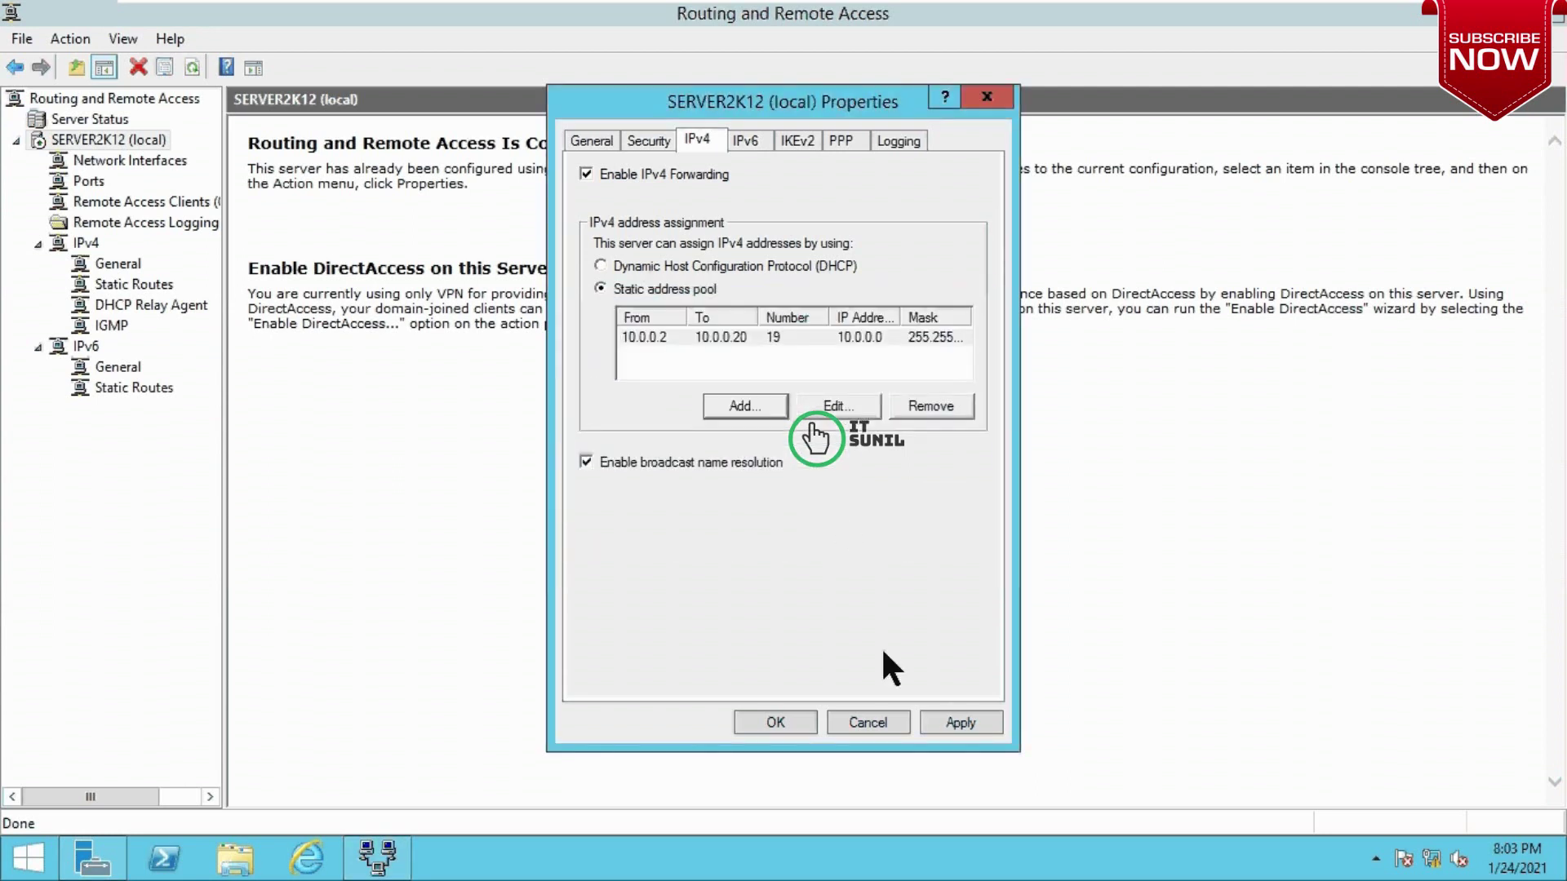
pyautogui.click(760, 720)
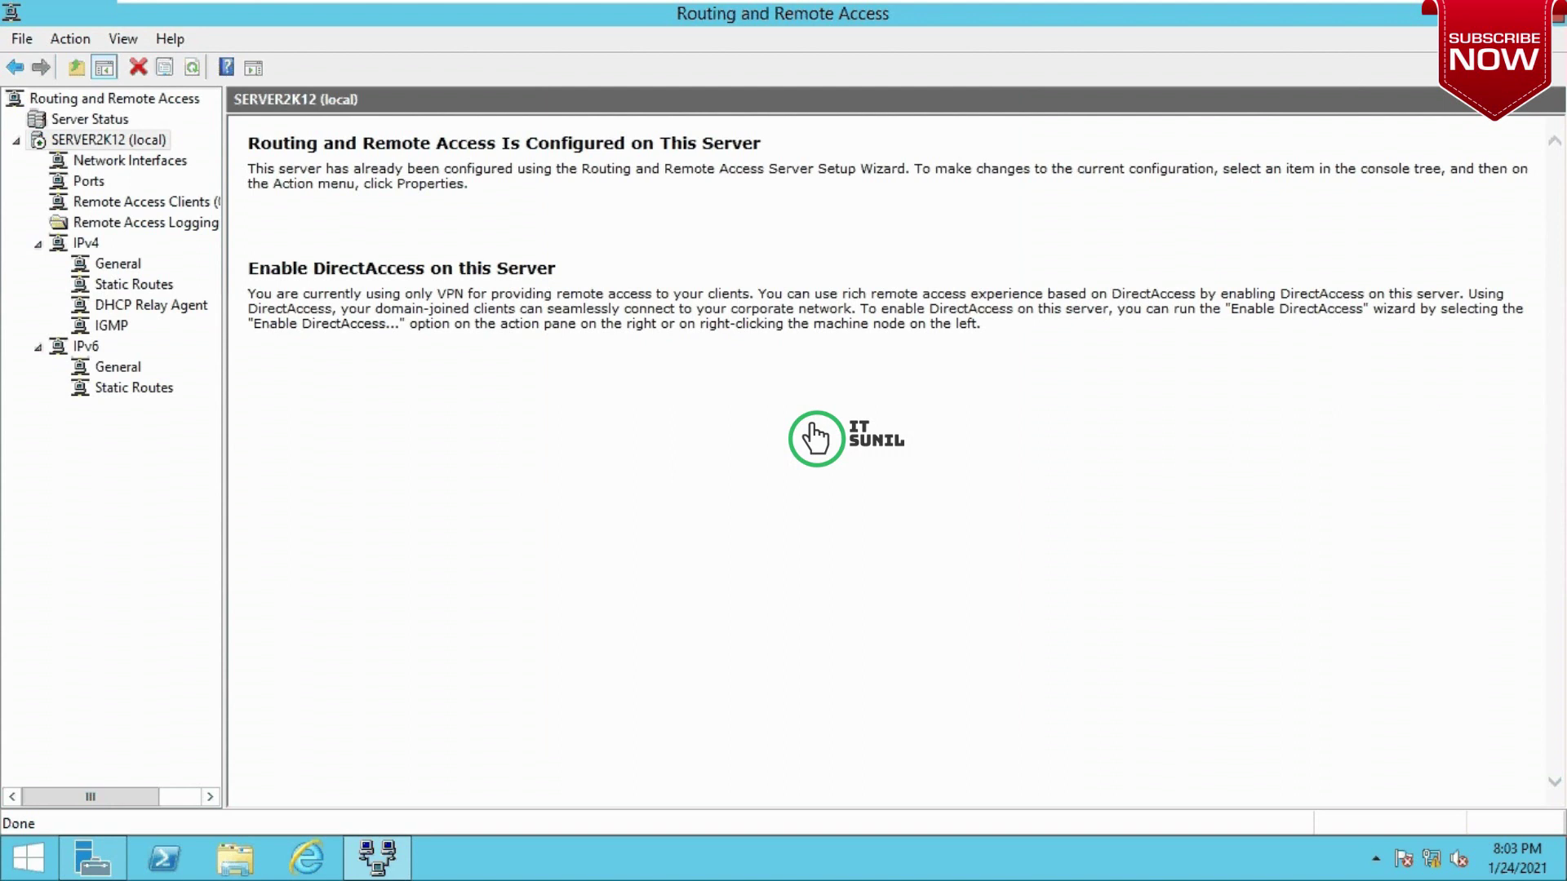
# Step: Run dsa.msc and start a new user in the ITSUNIL.LOCAL domain
pyautogui.hotkey('alt', 'Tab')
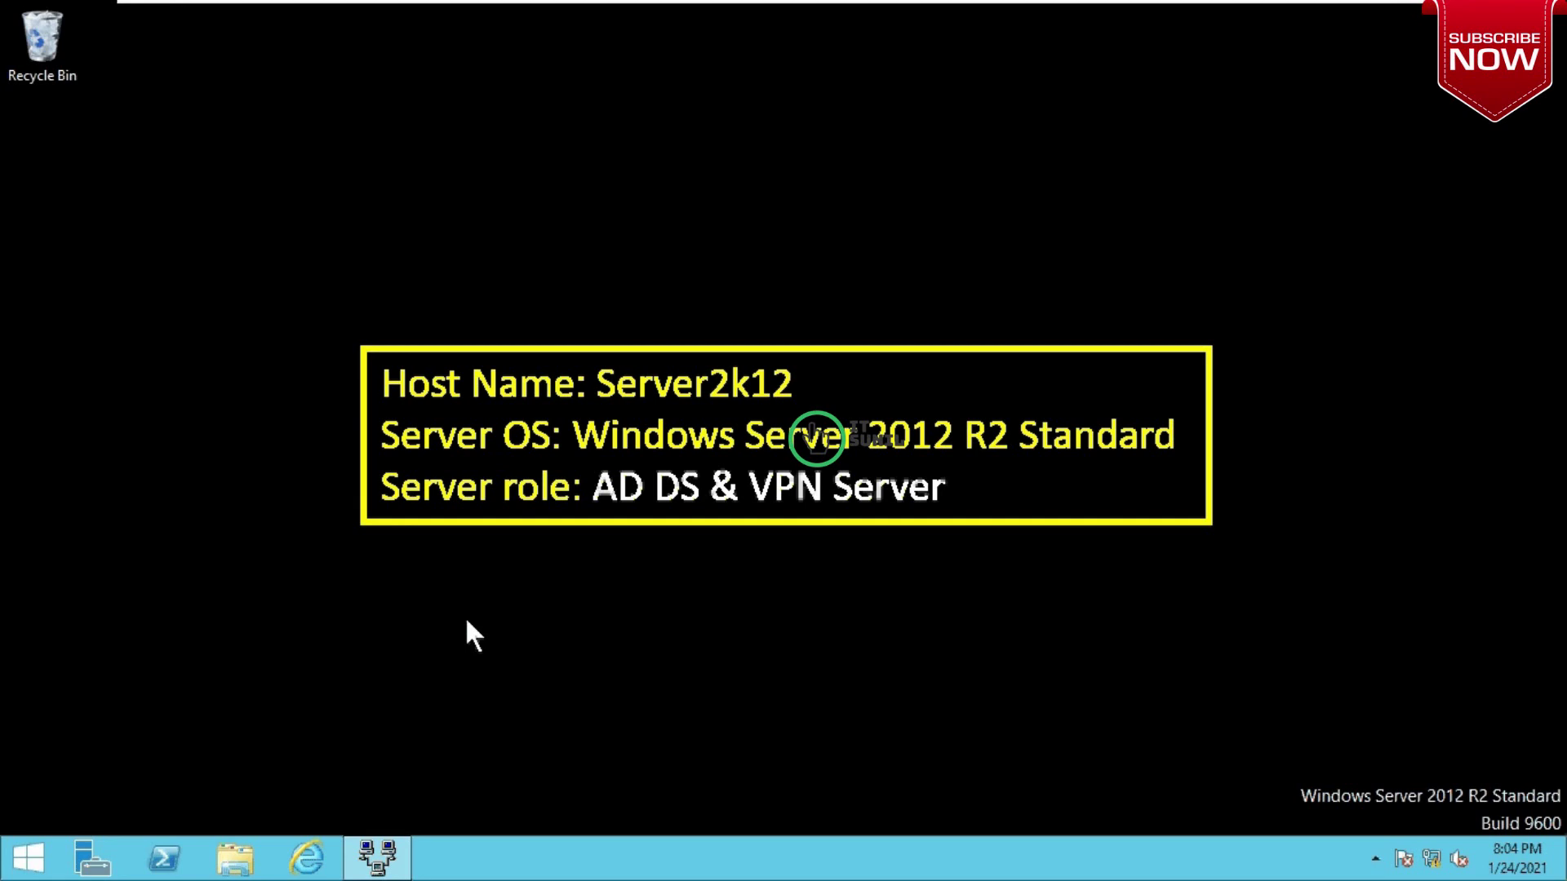
pyautogui.press('super+r')
pyautogui.write('dsa.msc')
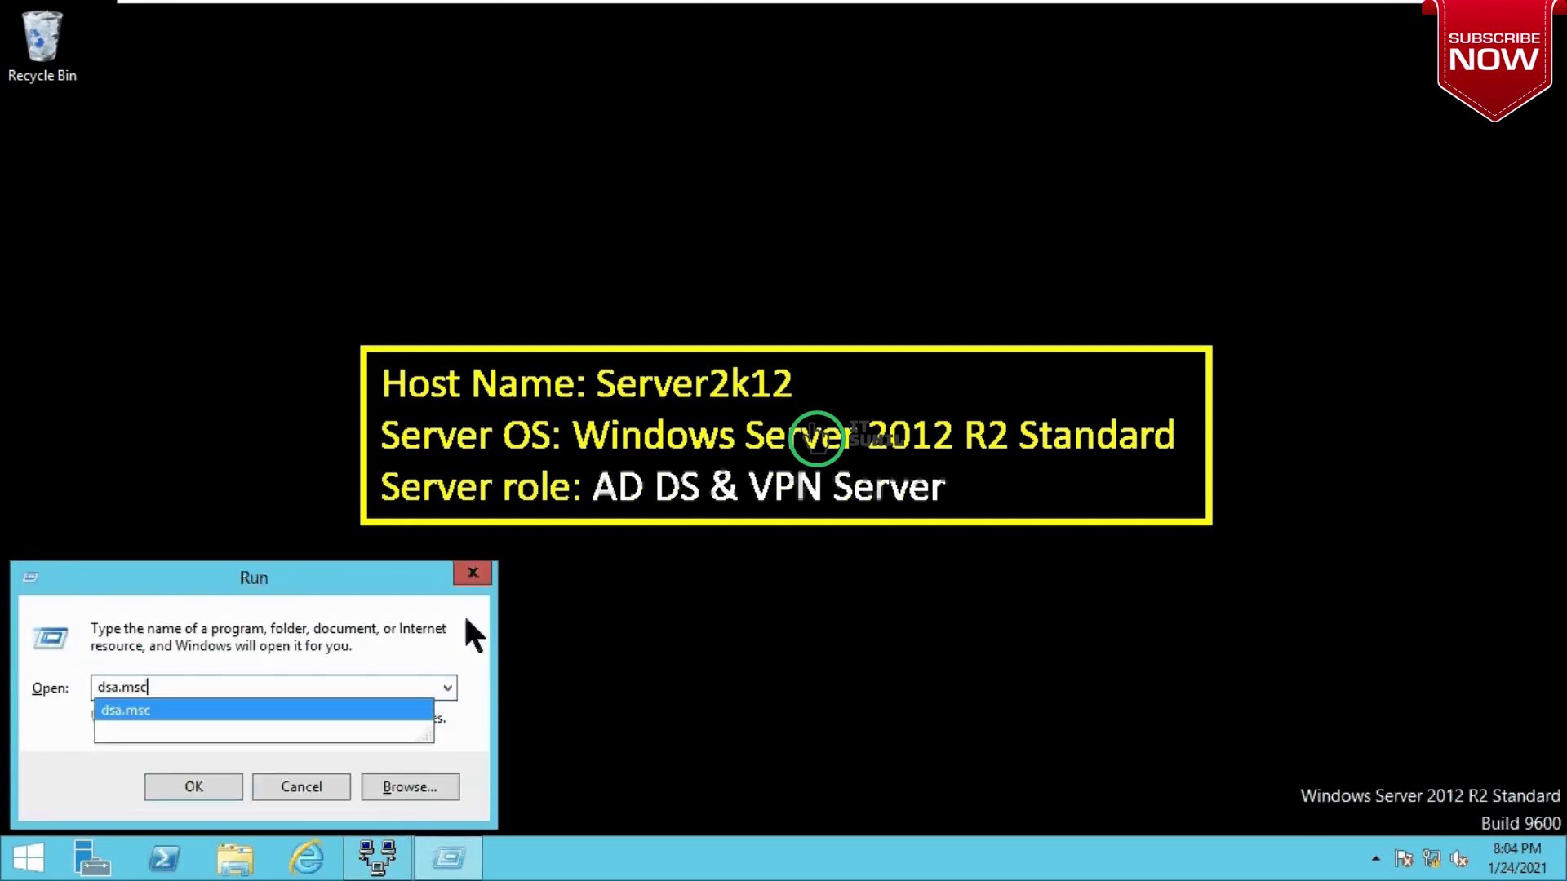
pyautogui.press('Return')
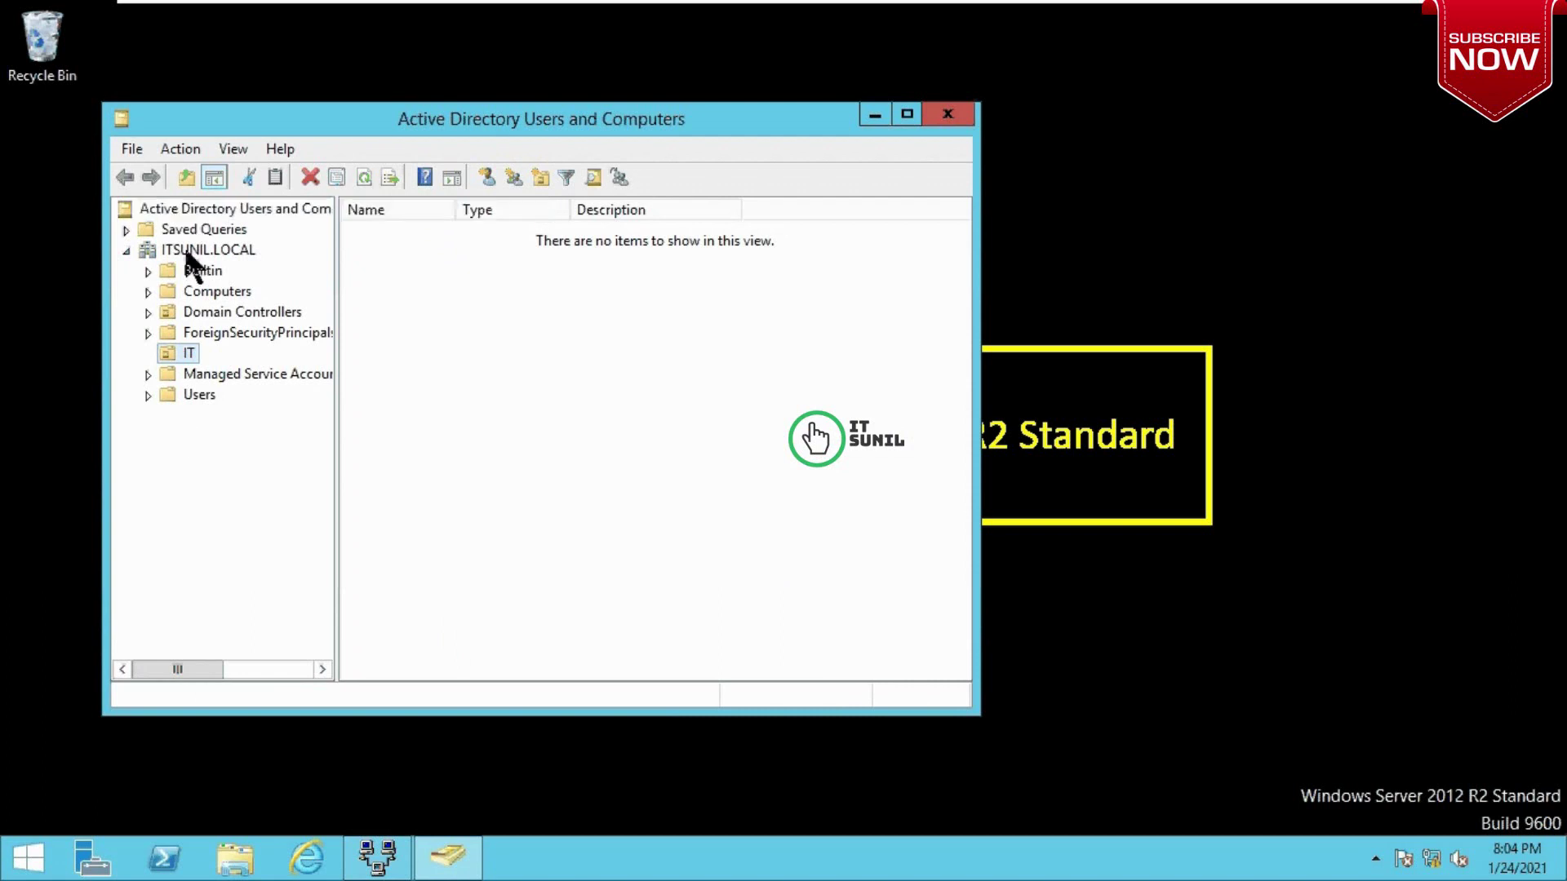
pyautogui.rightClick(186, 251)
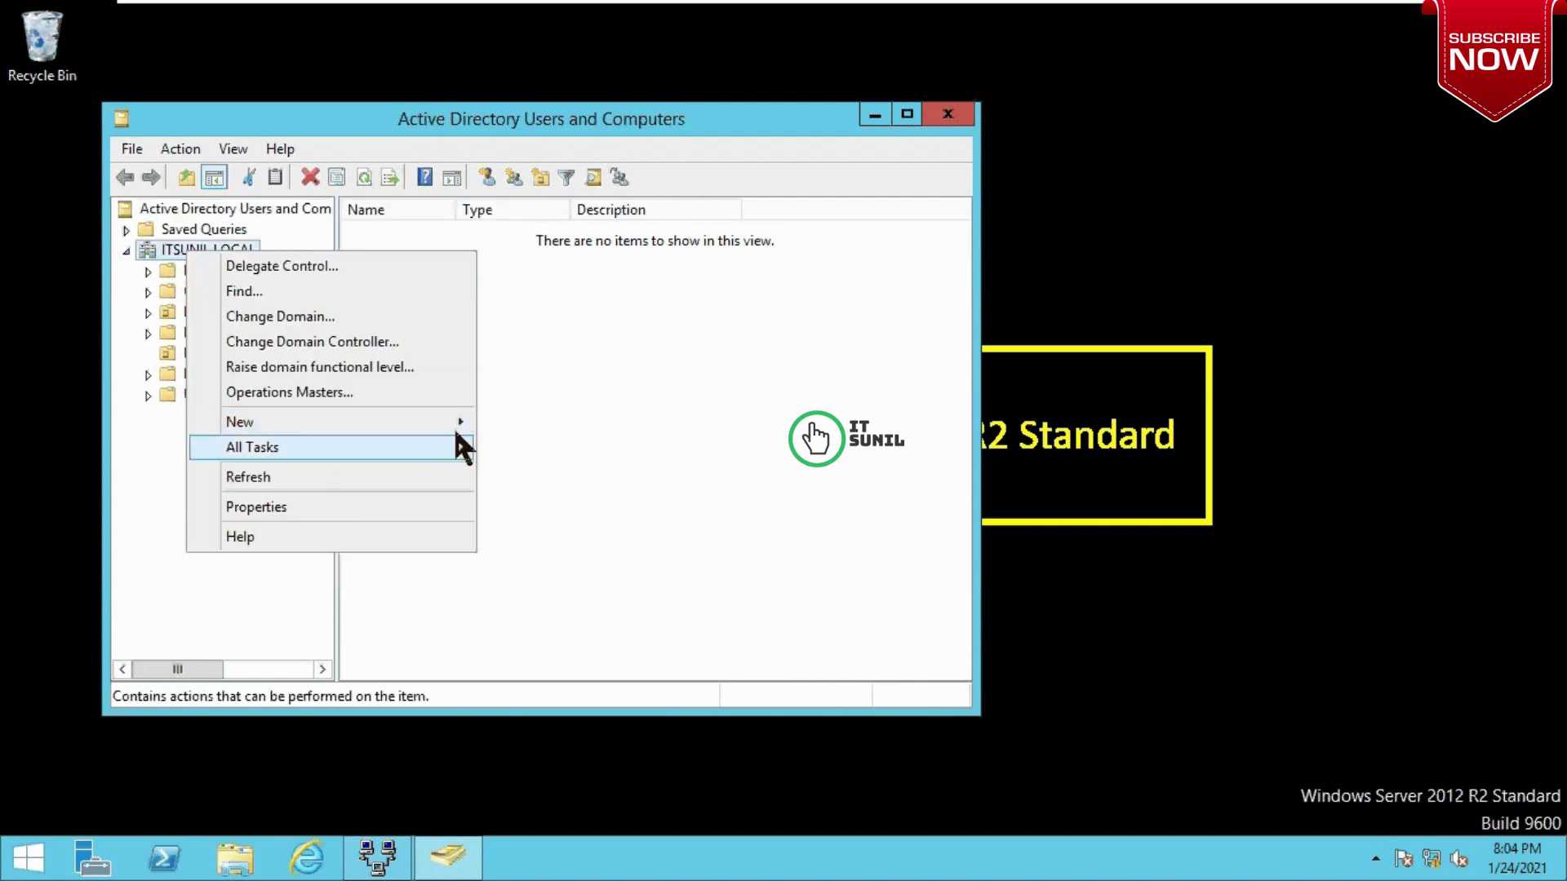
pyautogui.moveTo(451, 424)
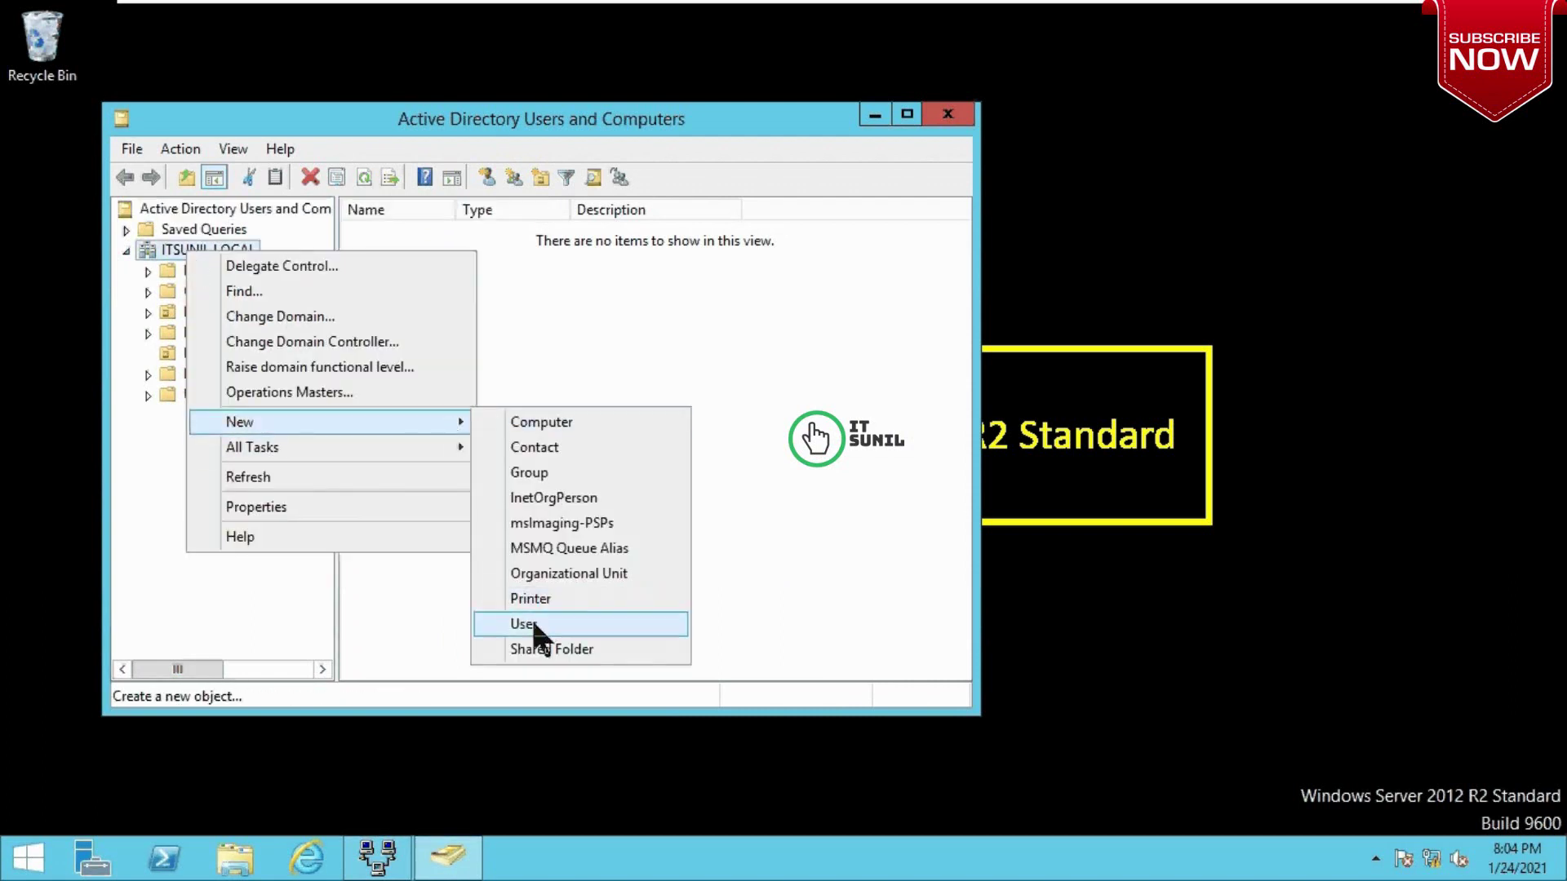
pyautogui.click(534, 626)
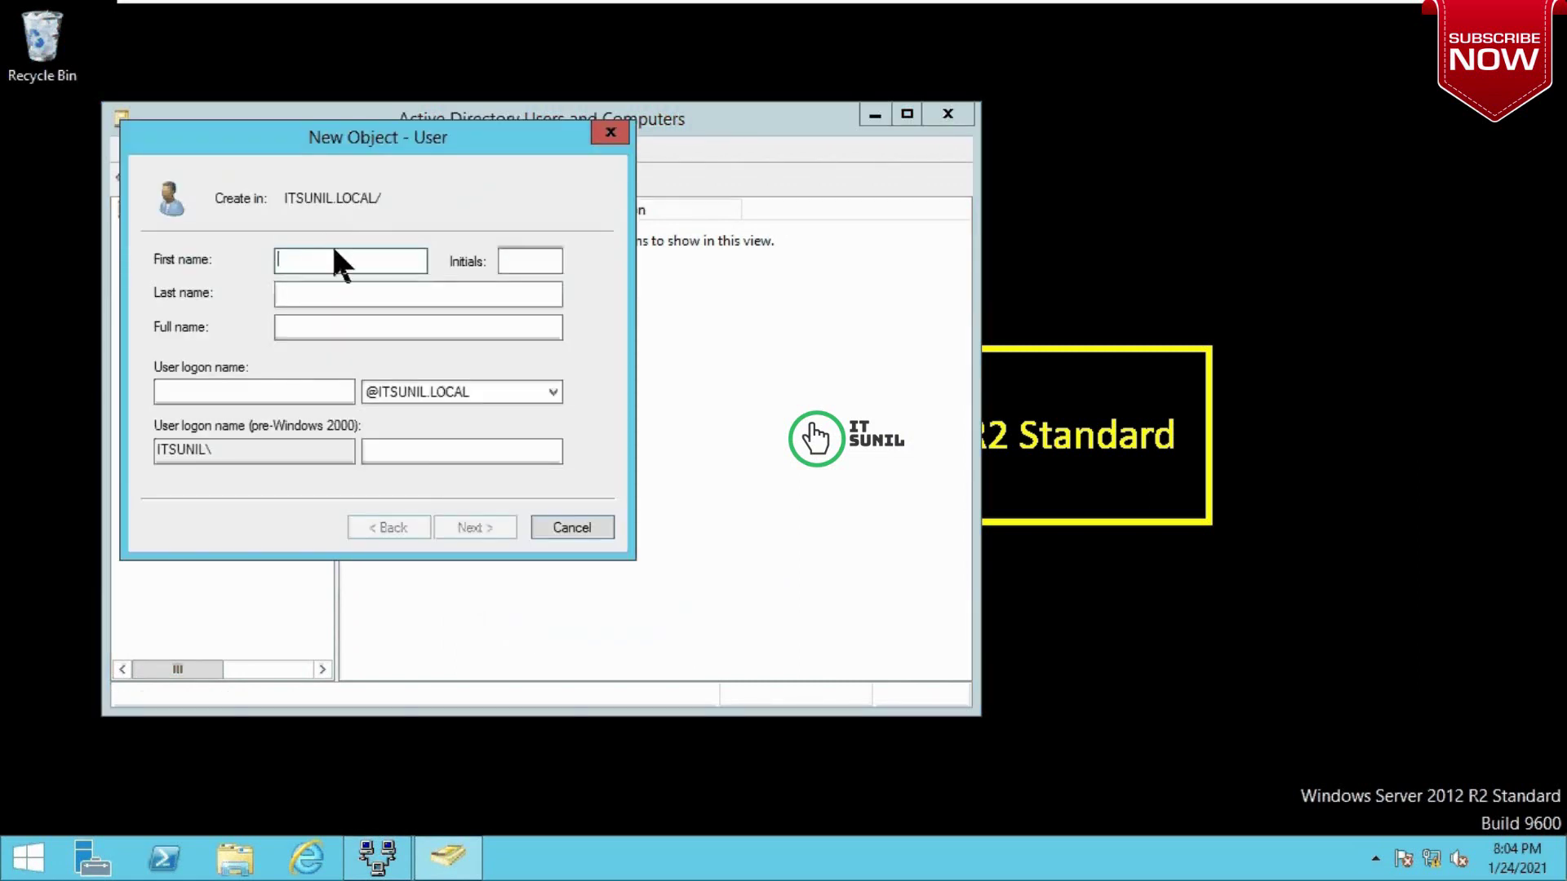
# Step: Enter 'vpn' as the first name and user logon name
pyautogui.write('vpn')
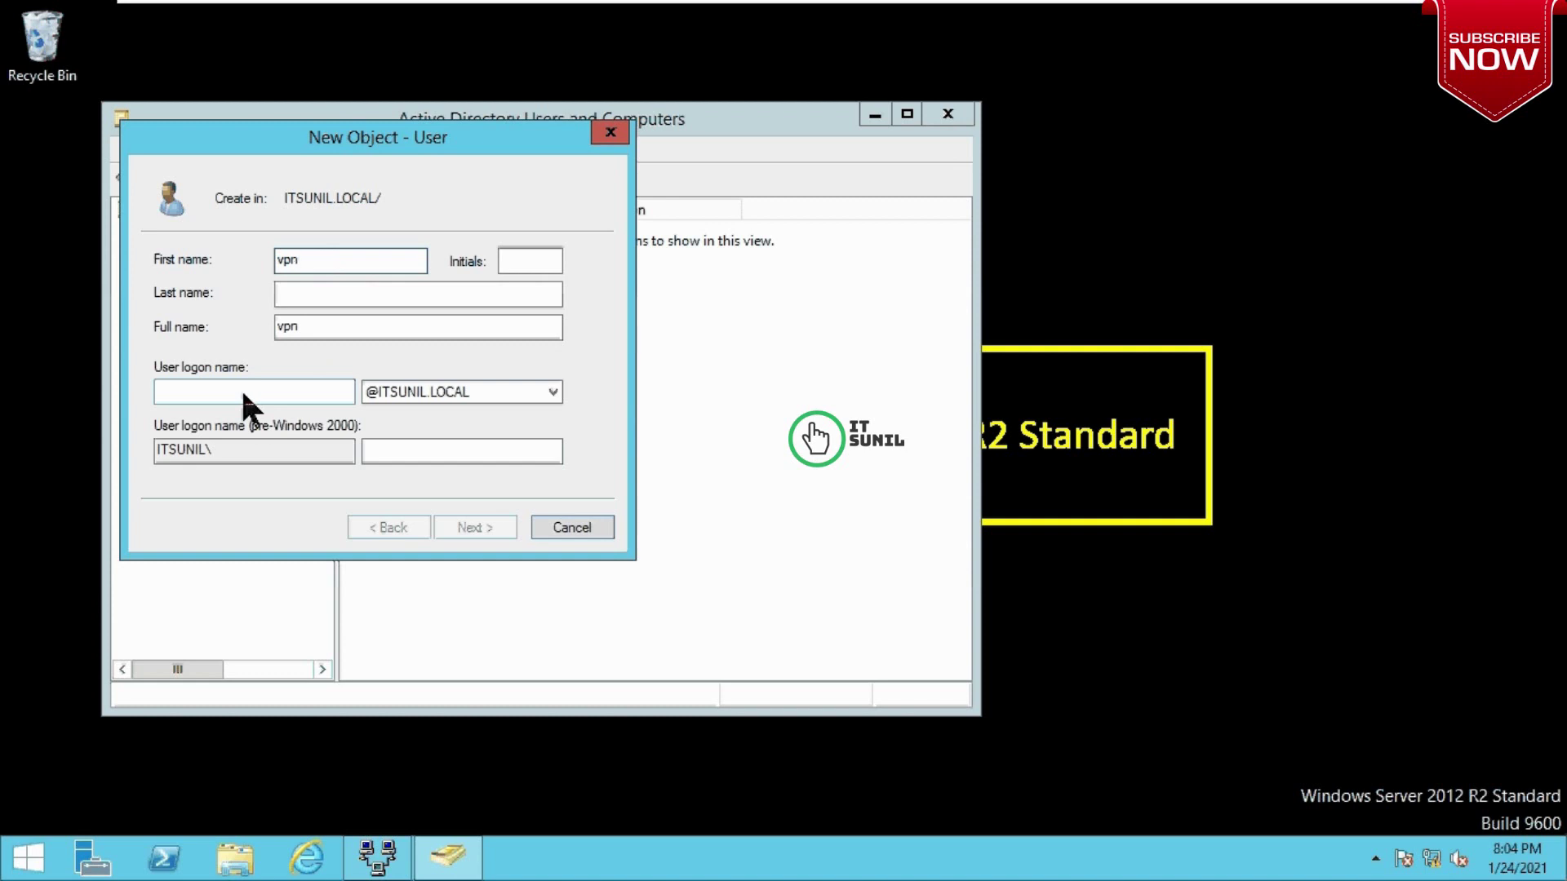
pyautogui.click(241, 391)
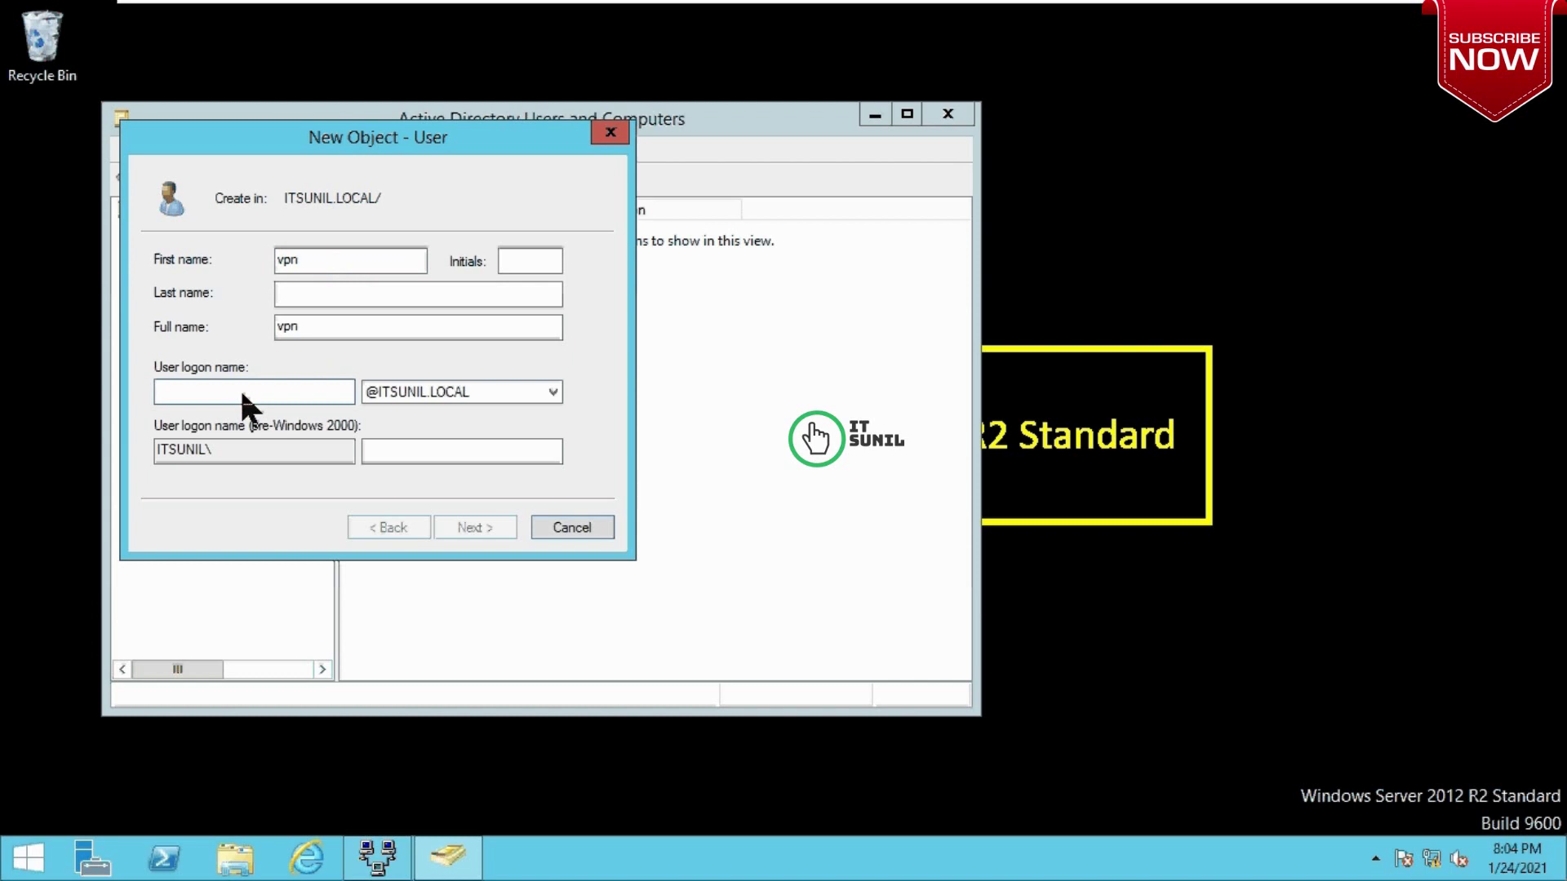
pyautogui.write('vpn')
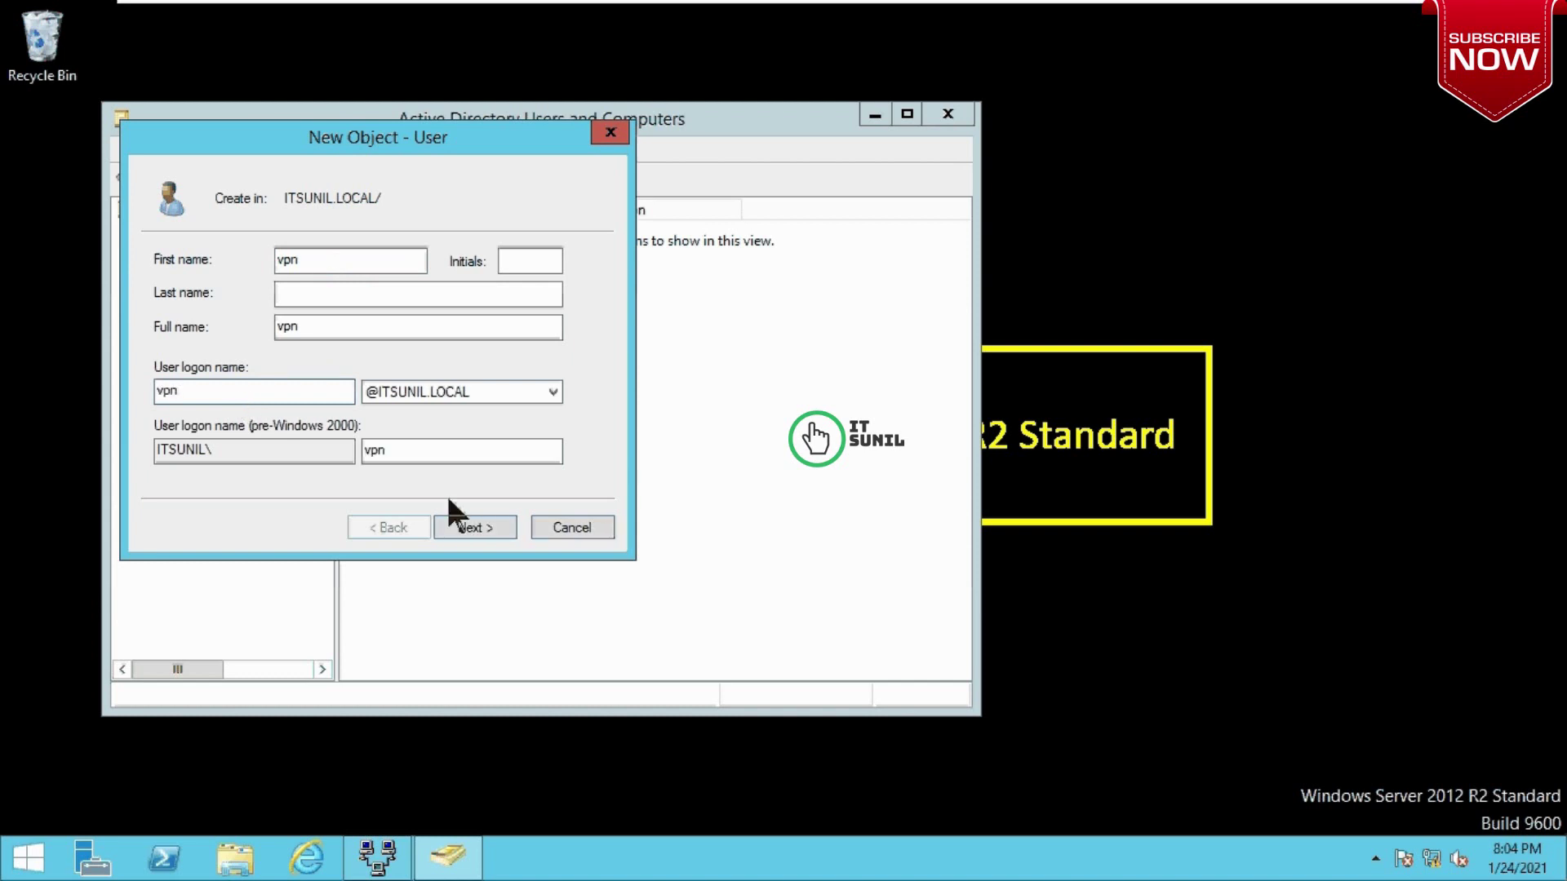
pyautogui.click(475, 529)
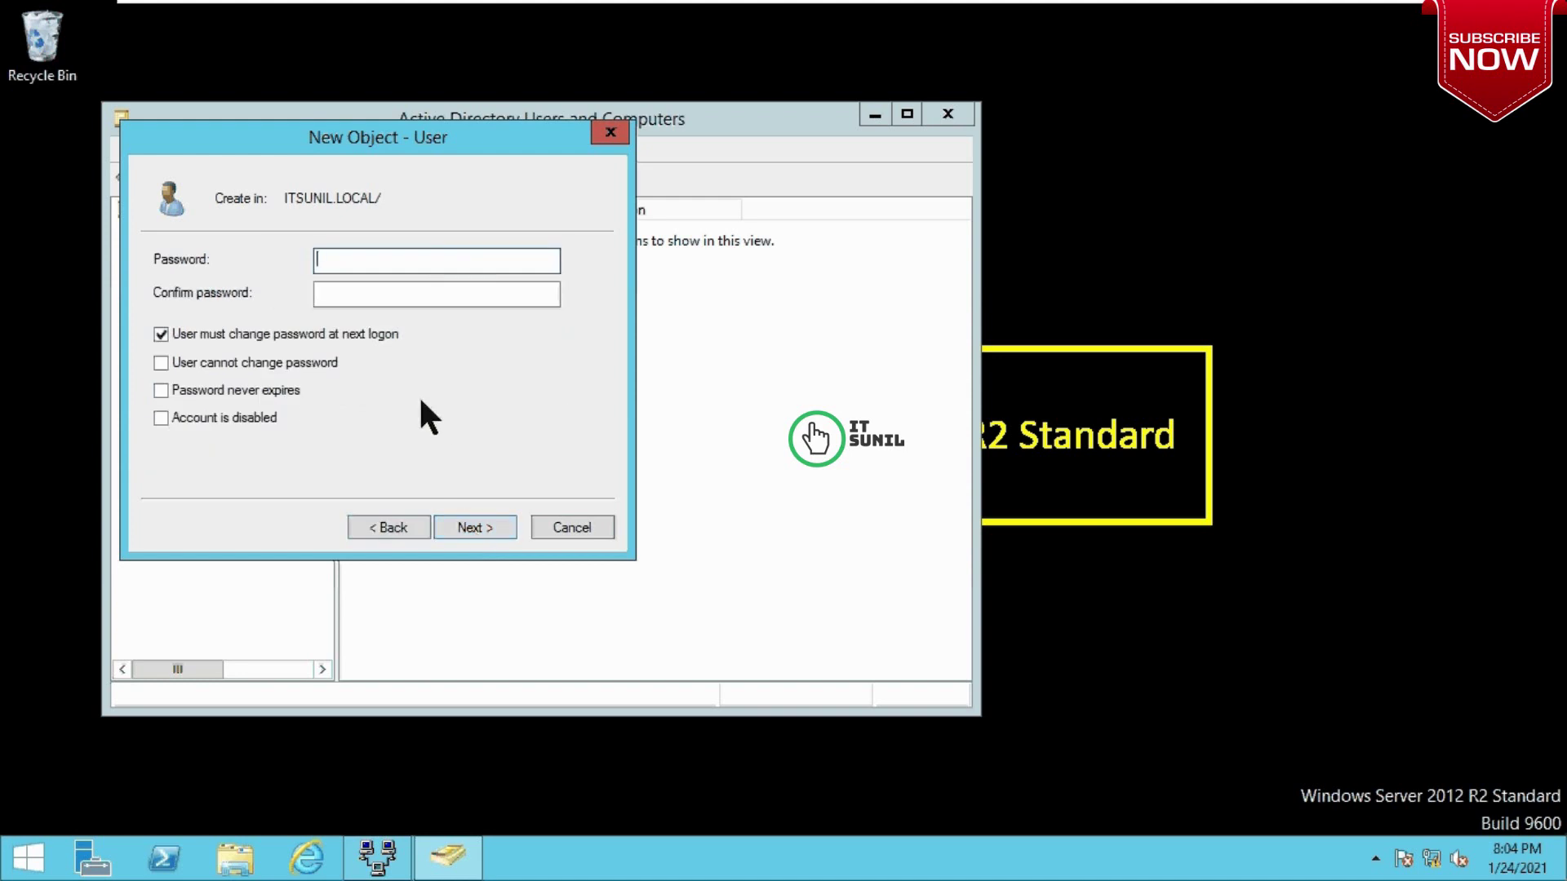
# Step: Set the account password to never expire with no forced change, then finish creating the user
pyautogui.click(161, 334)
pyautogui.click(160, 389)
pyautogui.click(371, 263)
pyautogui.write('P@ssw0rd')
pyautogui.press('Tab')
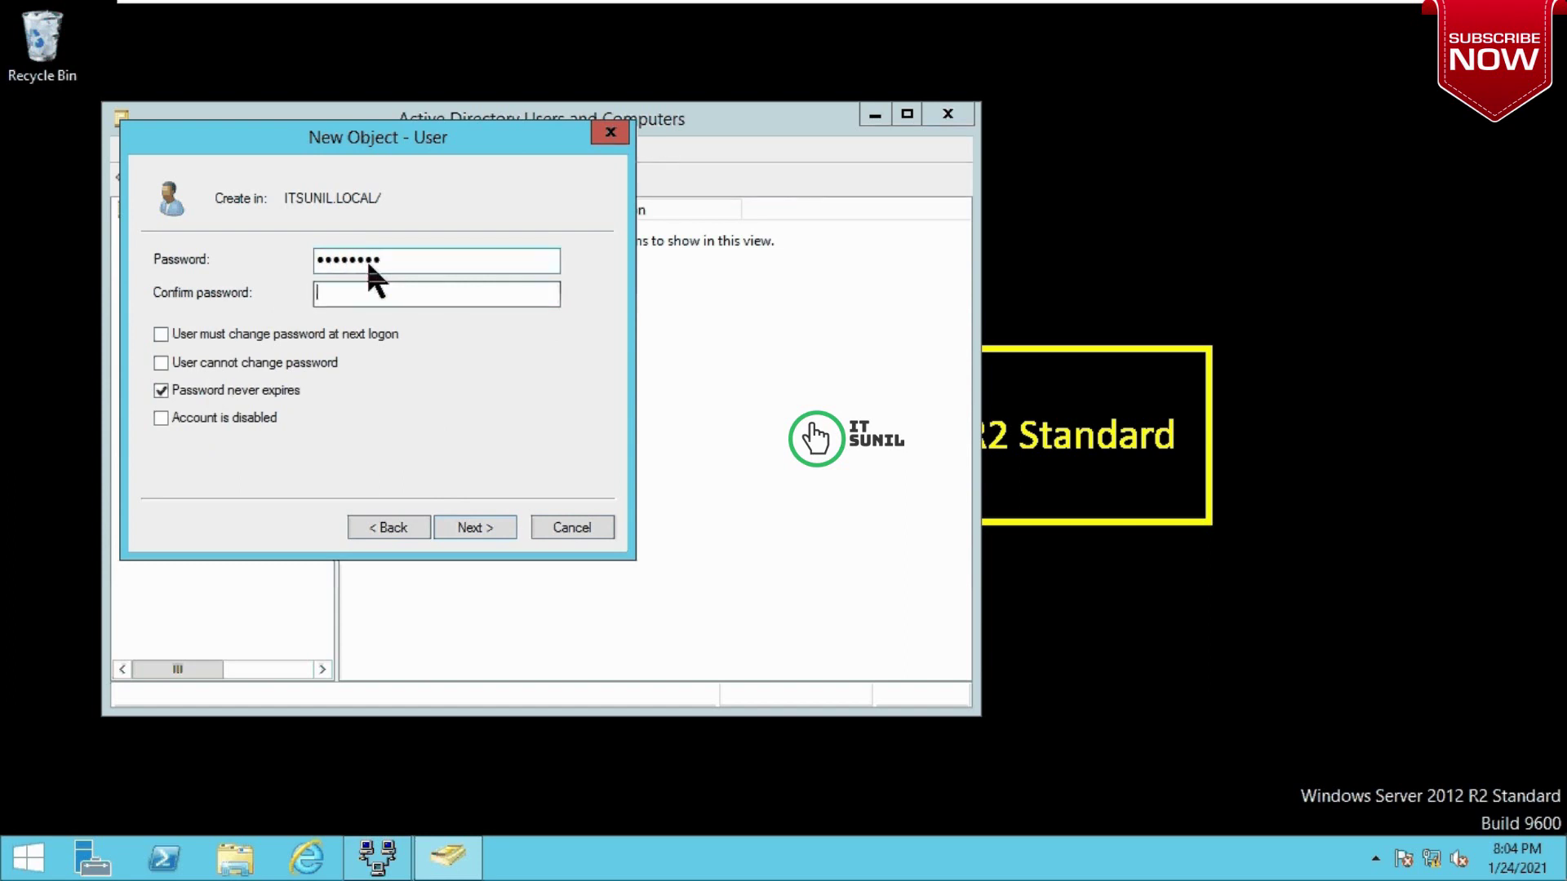
pyautogui.write('P@ssw0rd')
pyautogui.click(472, 529)
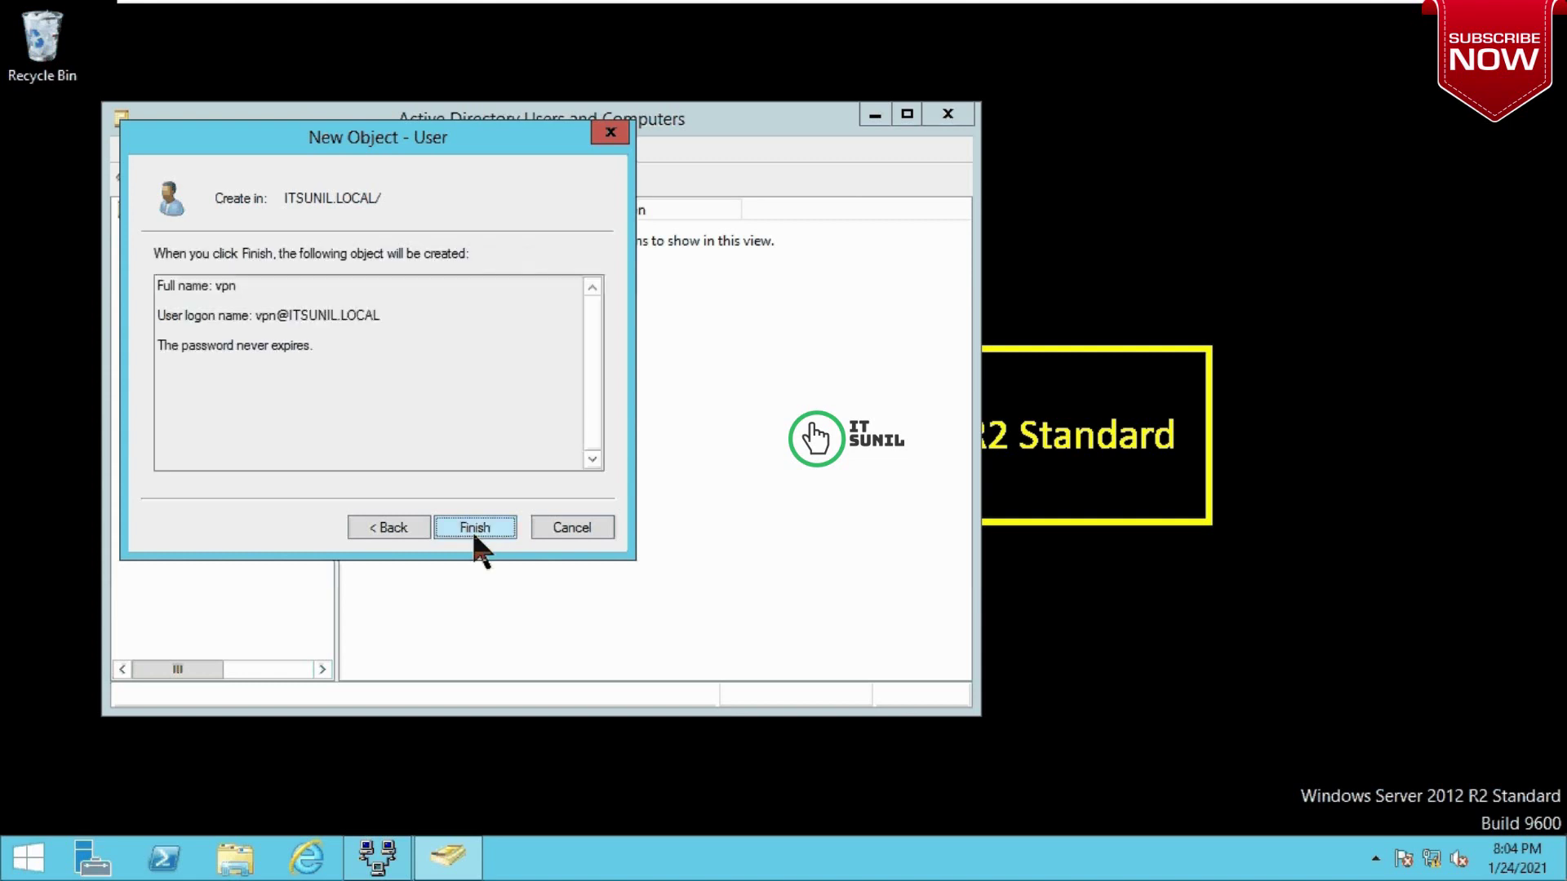
pyautogui.click(477, 527)
# Step: In ITSUNIL.LOCAL, set the vpn user's Dial-in permission to Allow access and save it
pyautogui.click(96, 140)
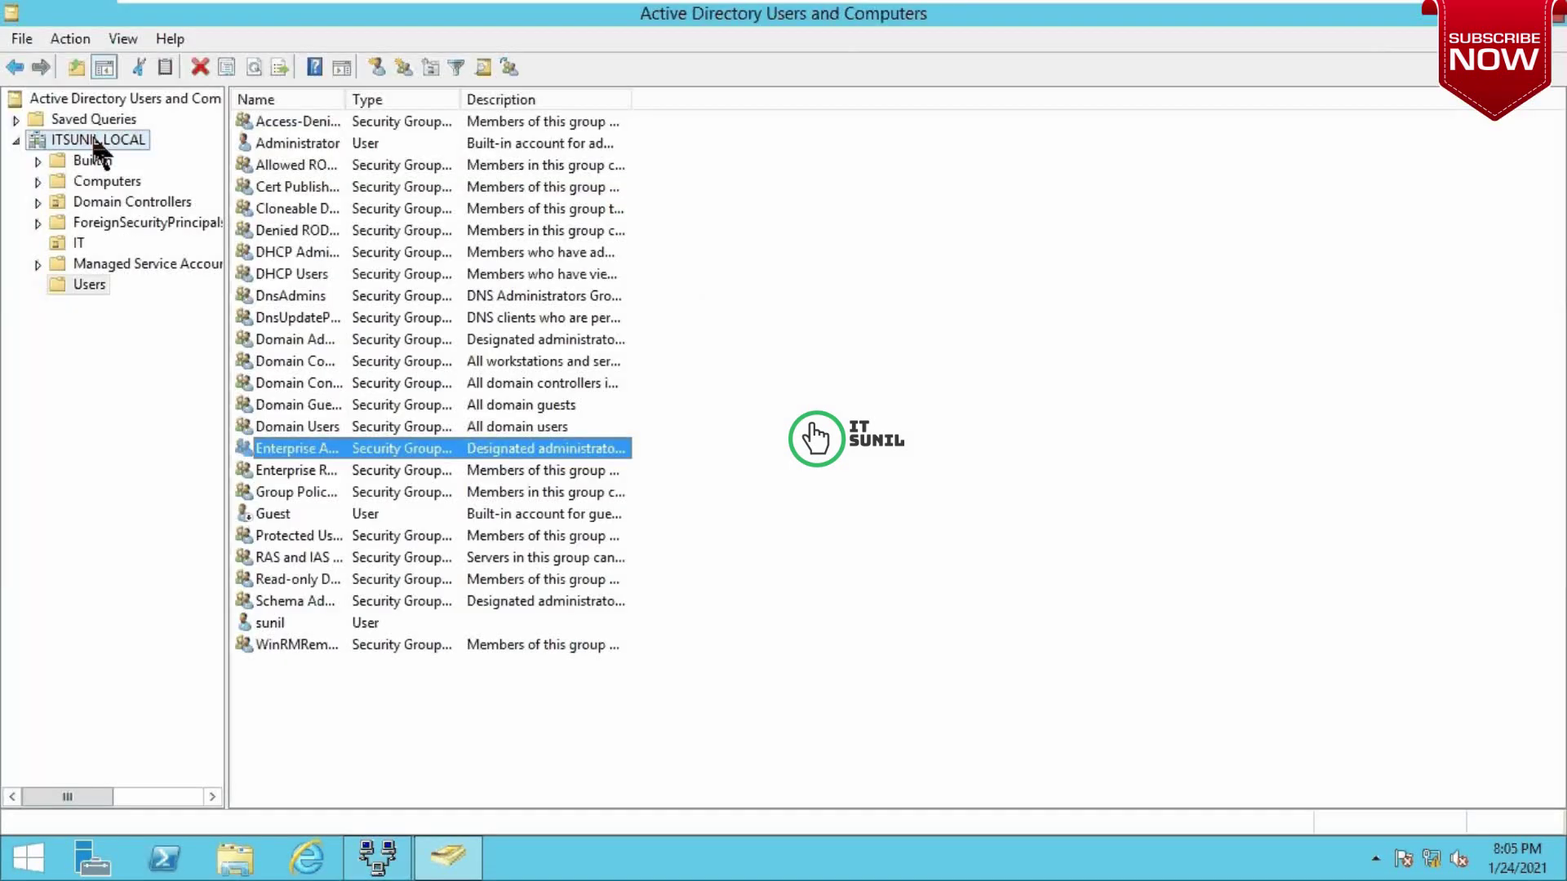
pyautogui.click(265, 362)
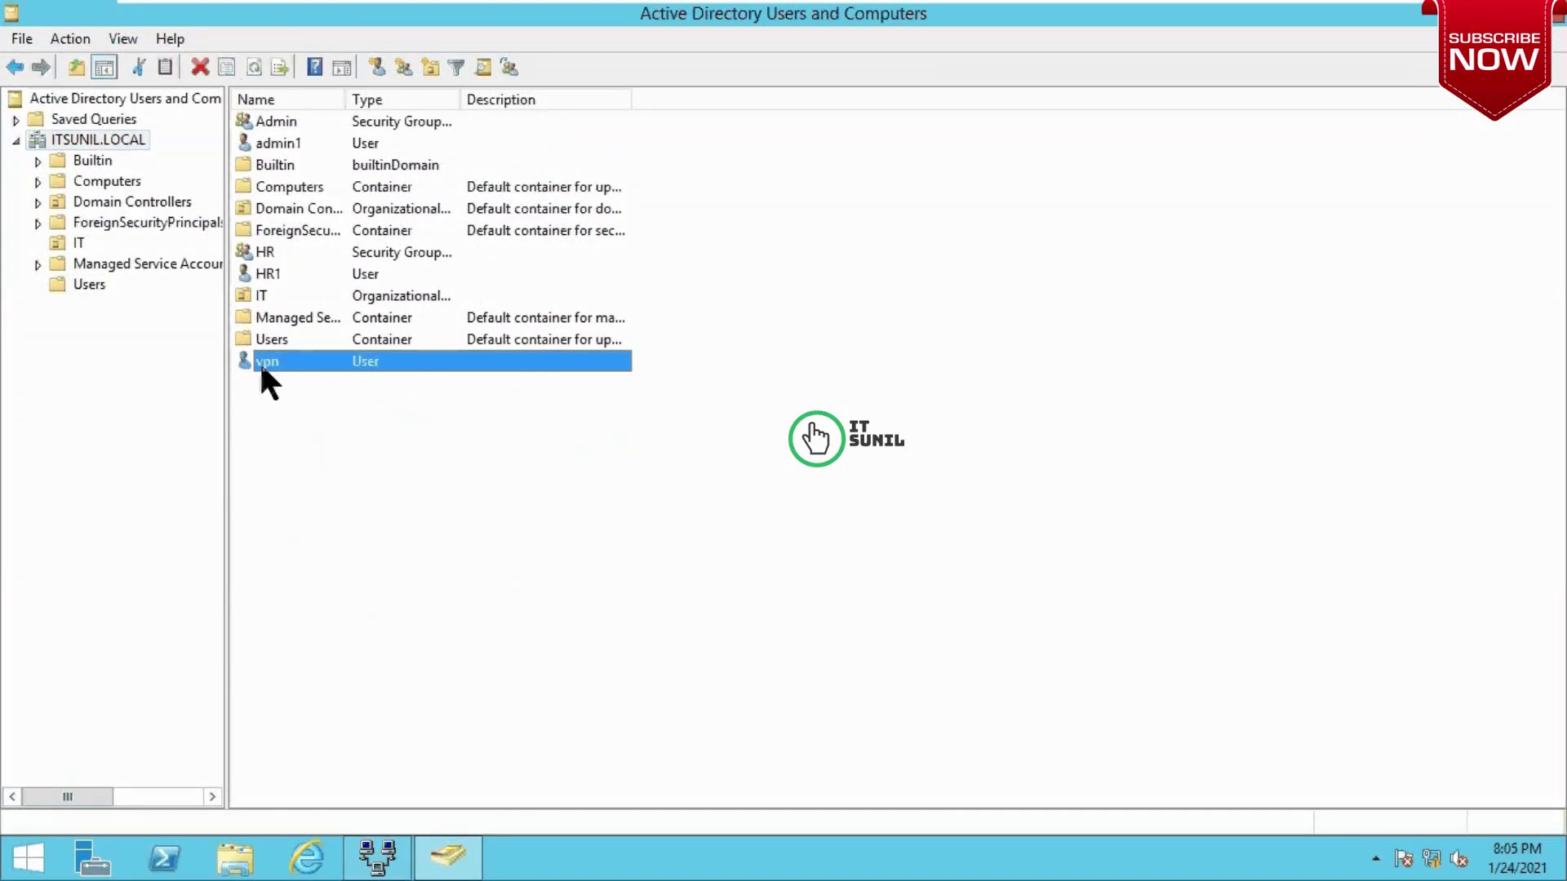
pyautogui.rightClick(263, 364)
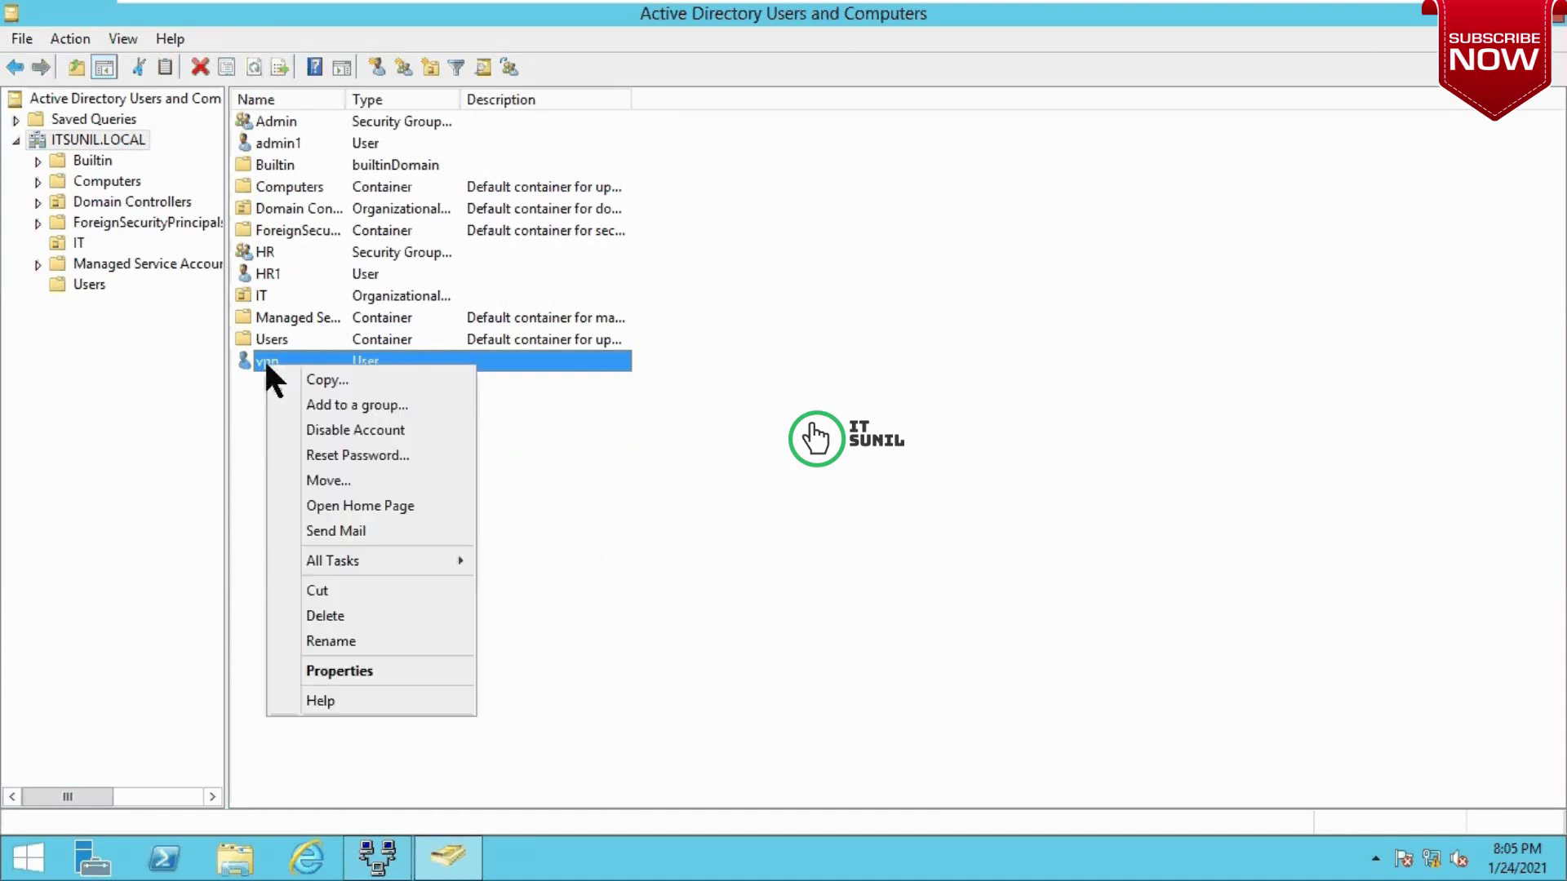
pyautogui.click(412, 668)
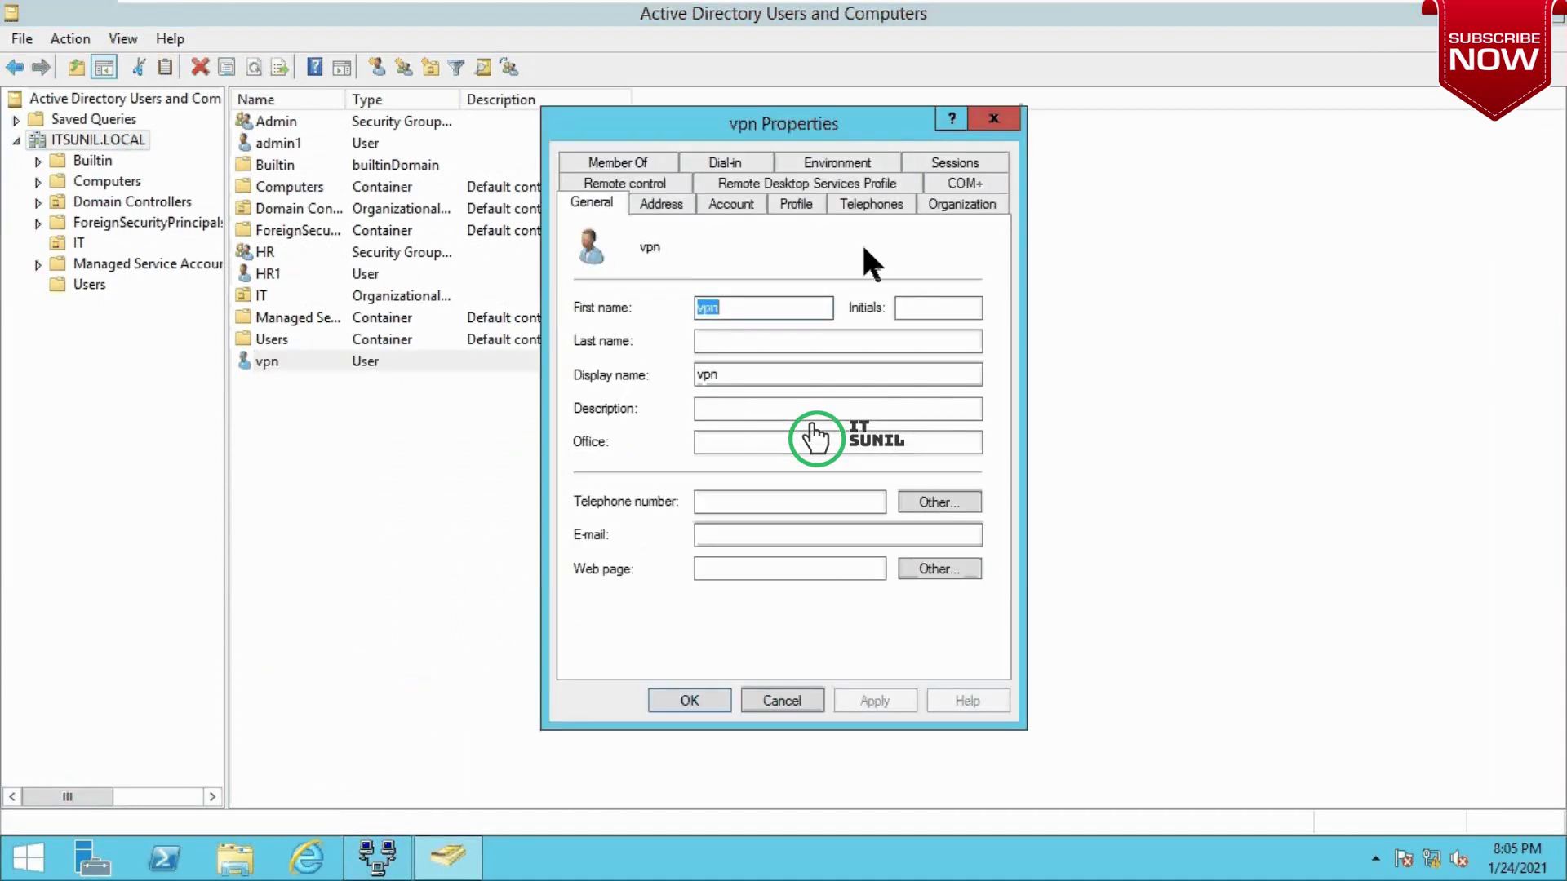
pyautogui.click(737, 161)
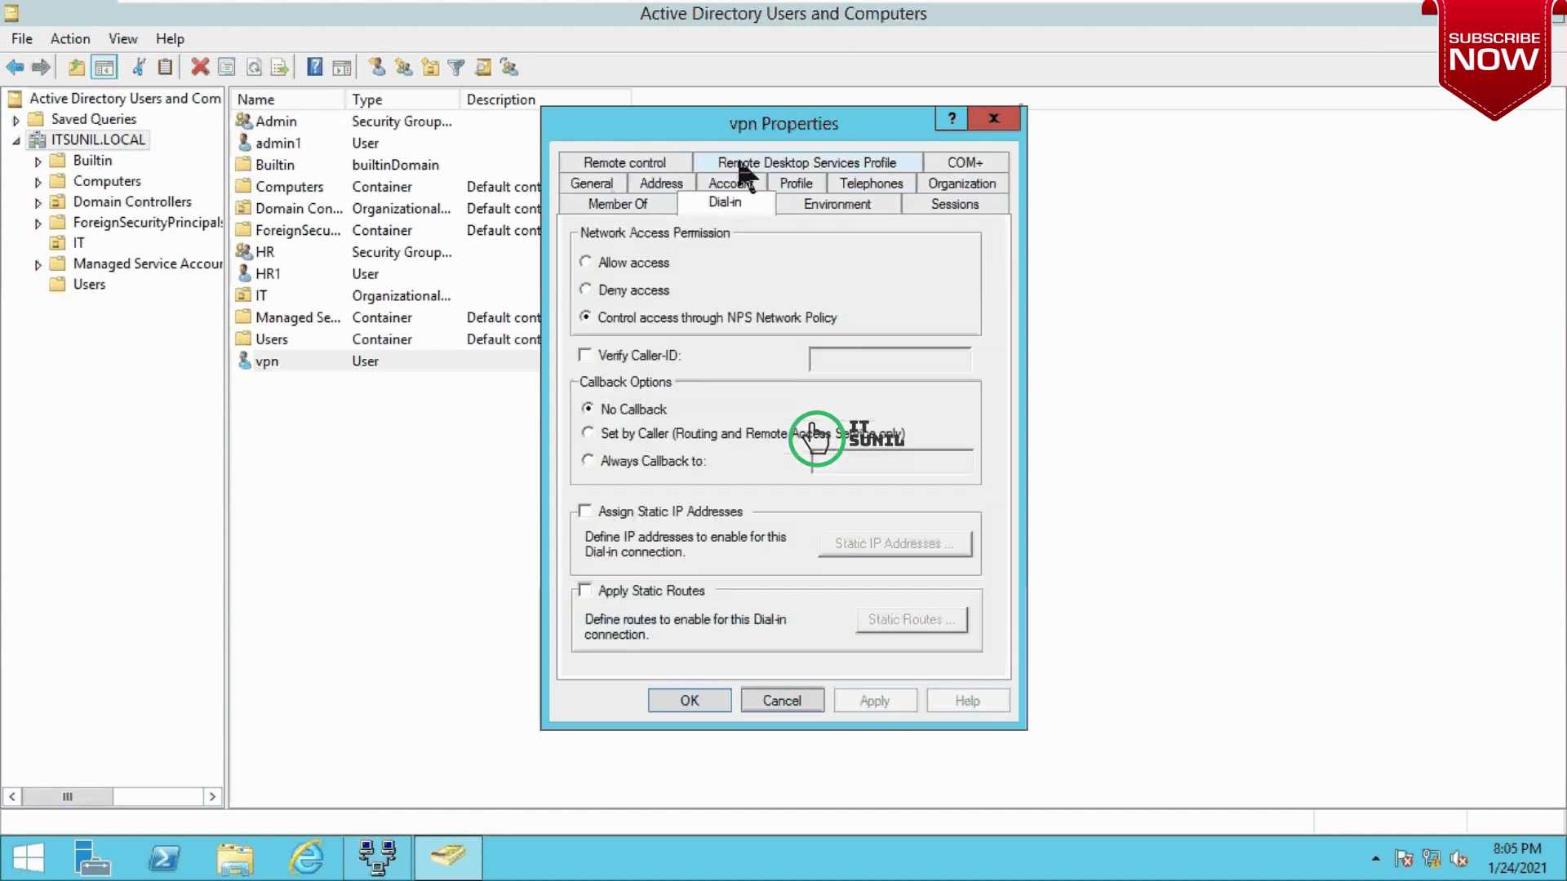
pyautogui.click(600, 263)
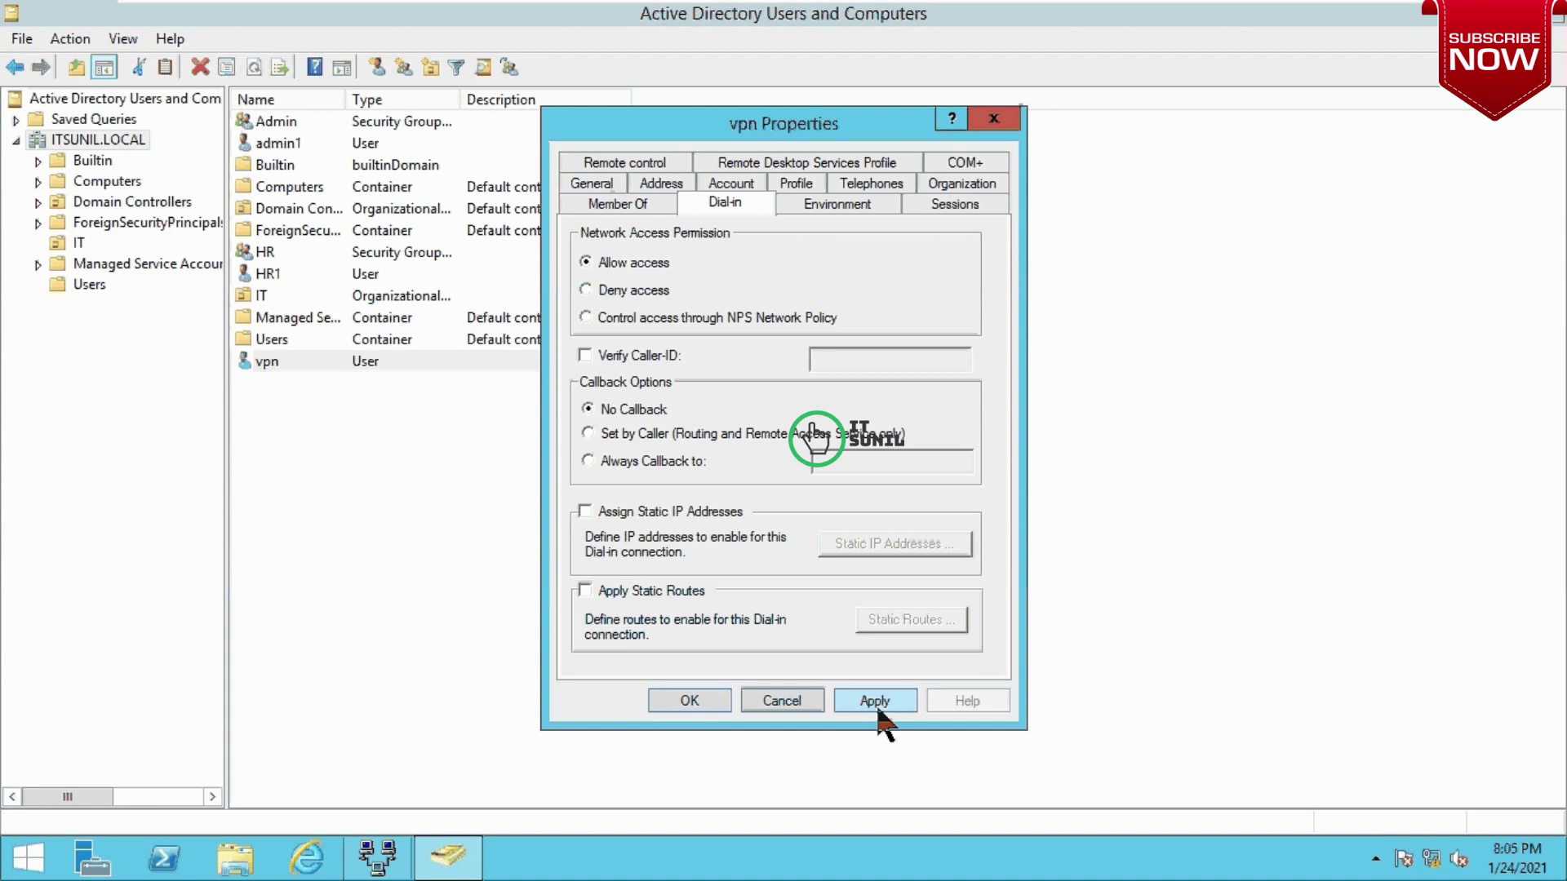
pyautogui.click(623, 161)
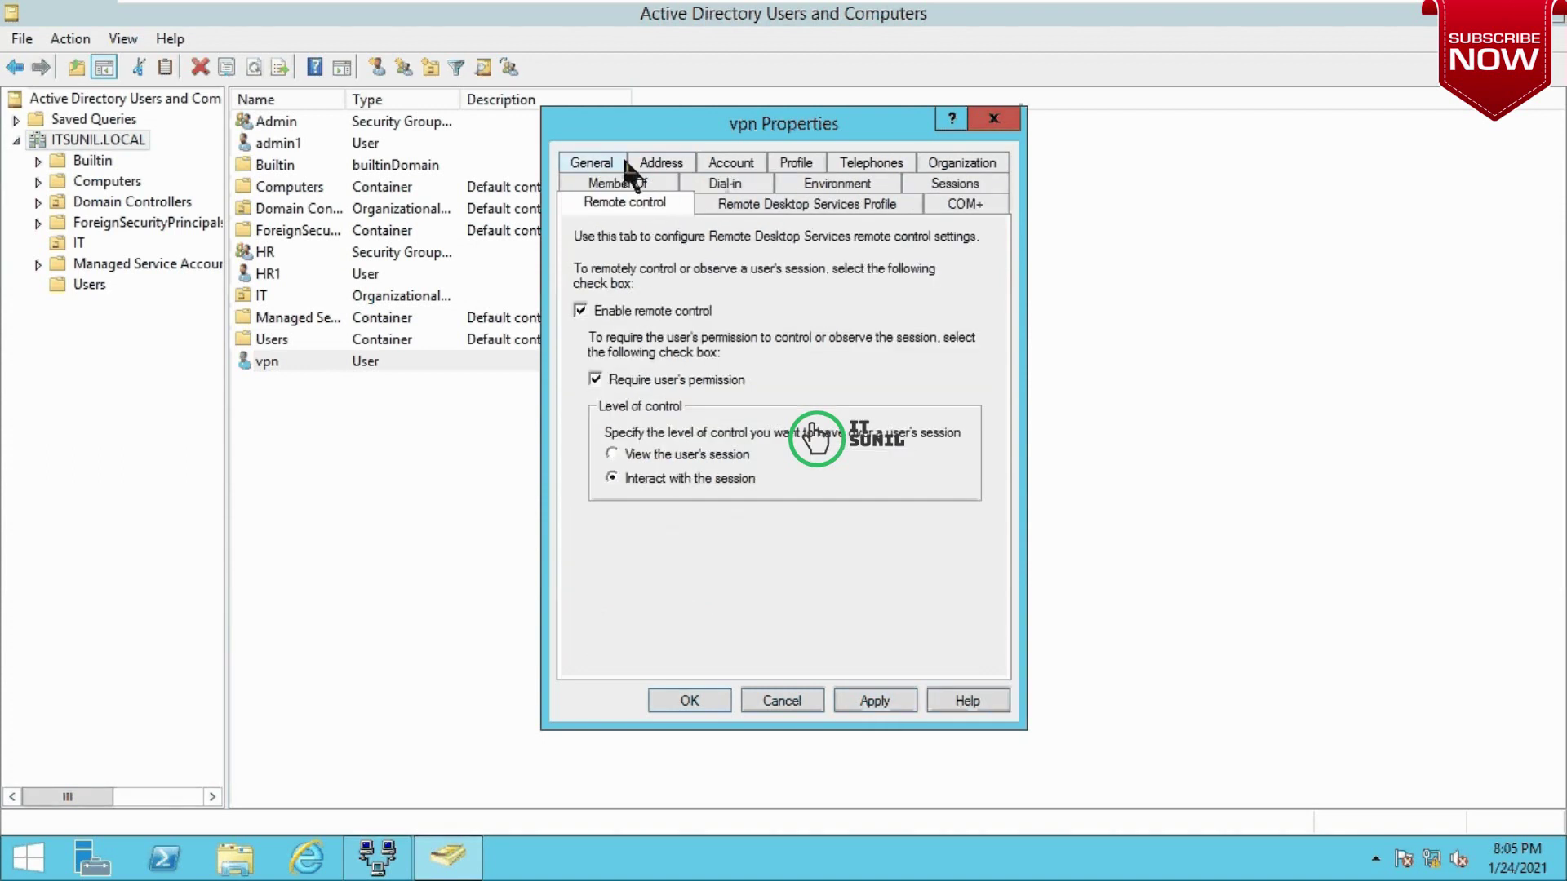
pyautogui.click(720, 186)
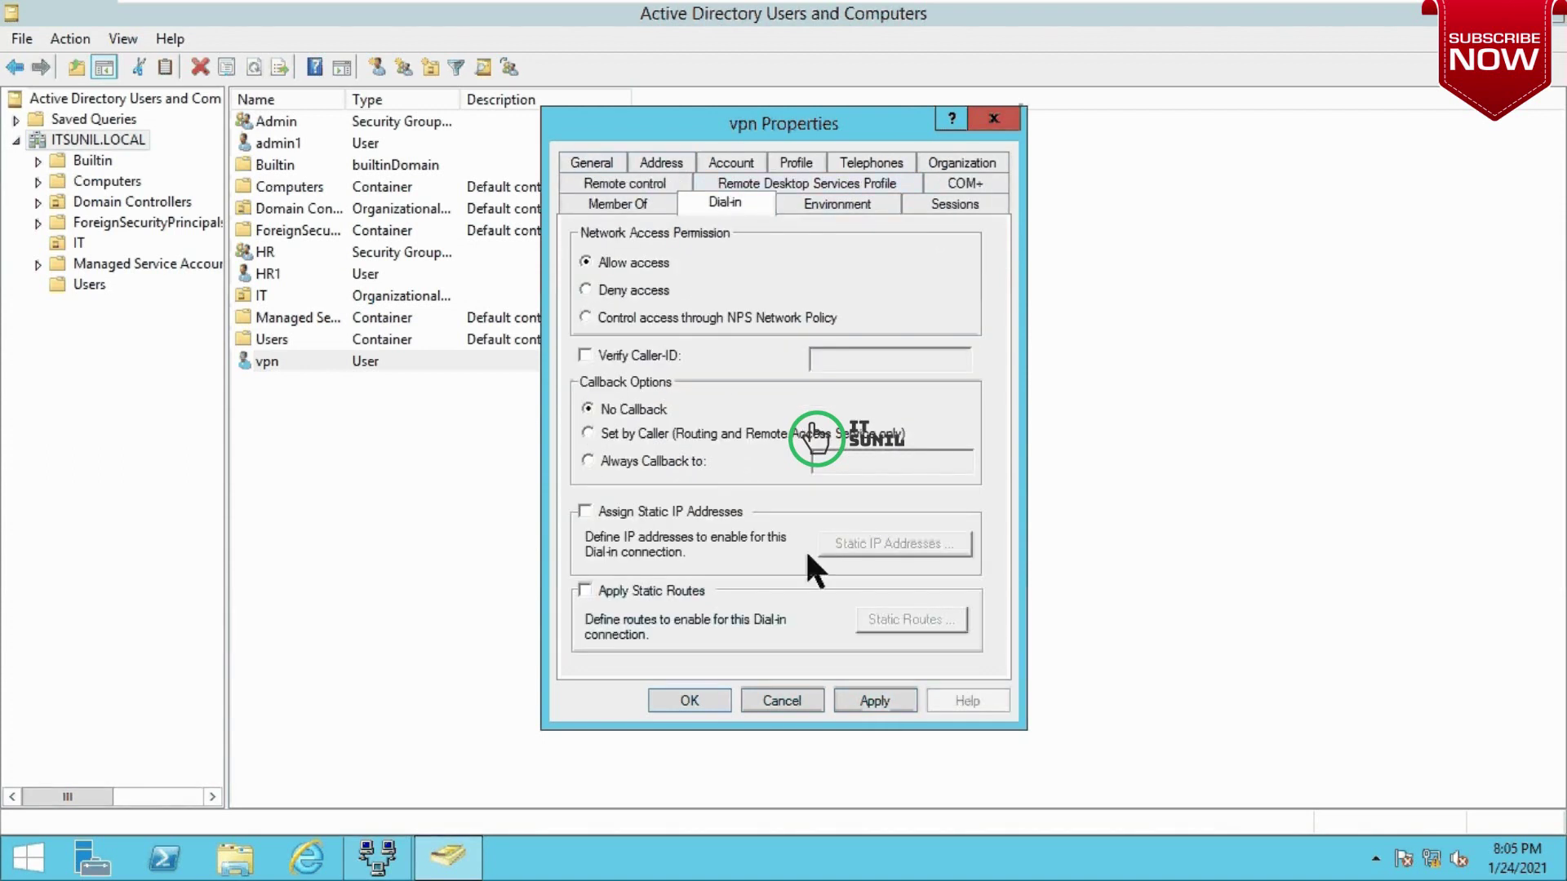
pyautogui.click(871, 707)
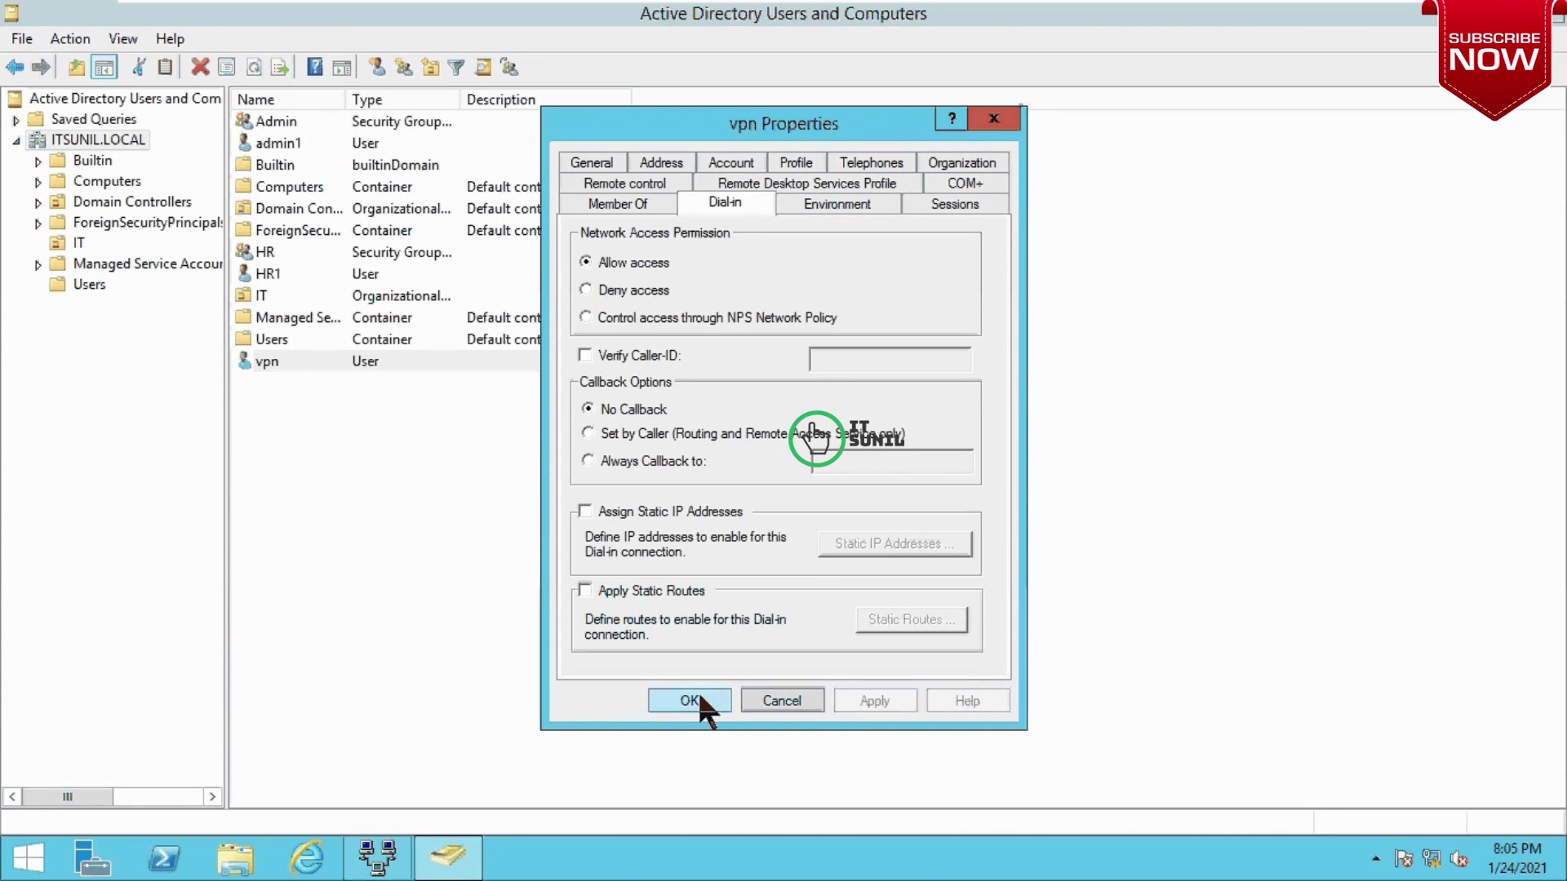
pyautogui.click(698, 701)
# Step: Open Network and Sharing Center on the Windows 10 client from the tray network icon
pyautogui.moveTo(907, 12)
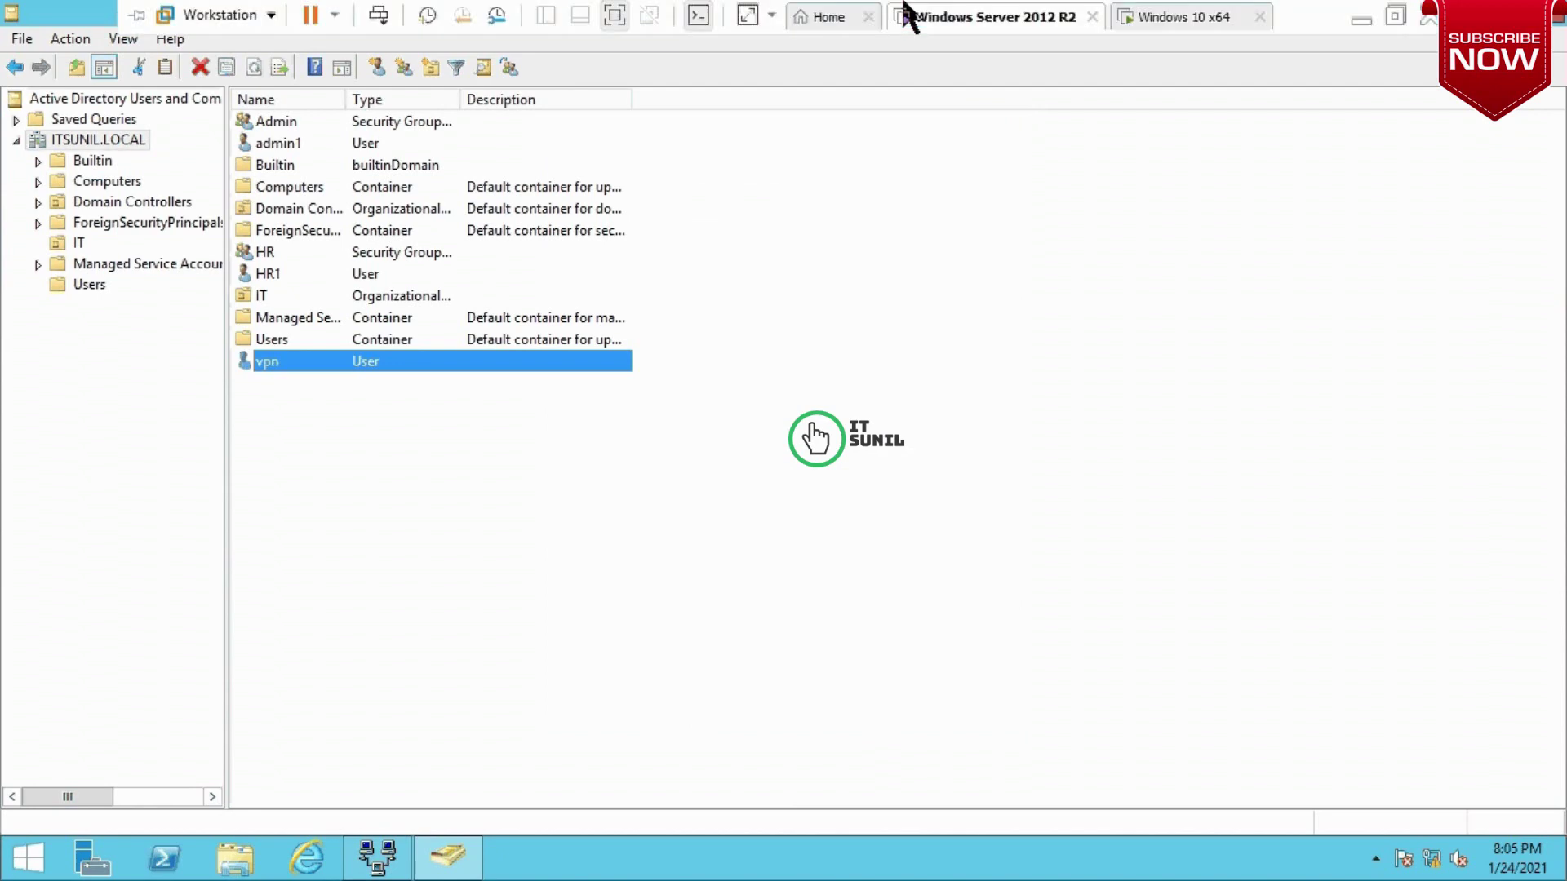
pyautogui.click(1180, 15)
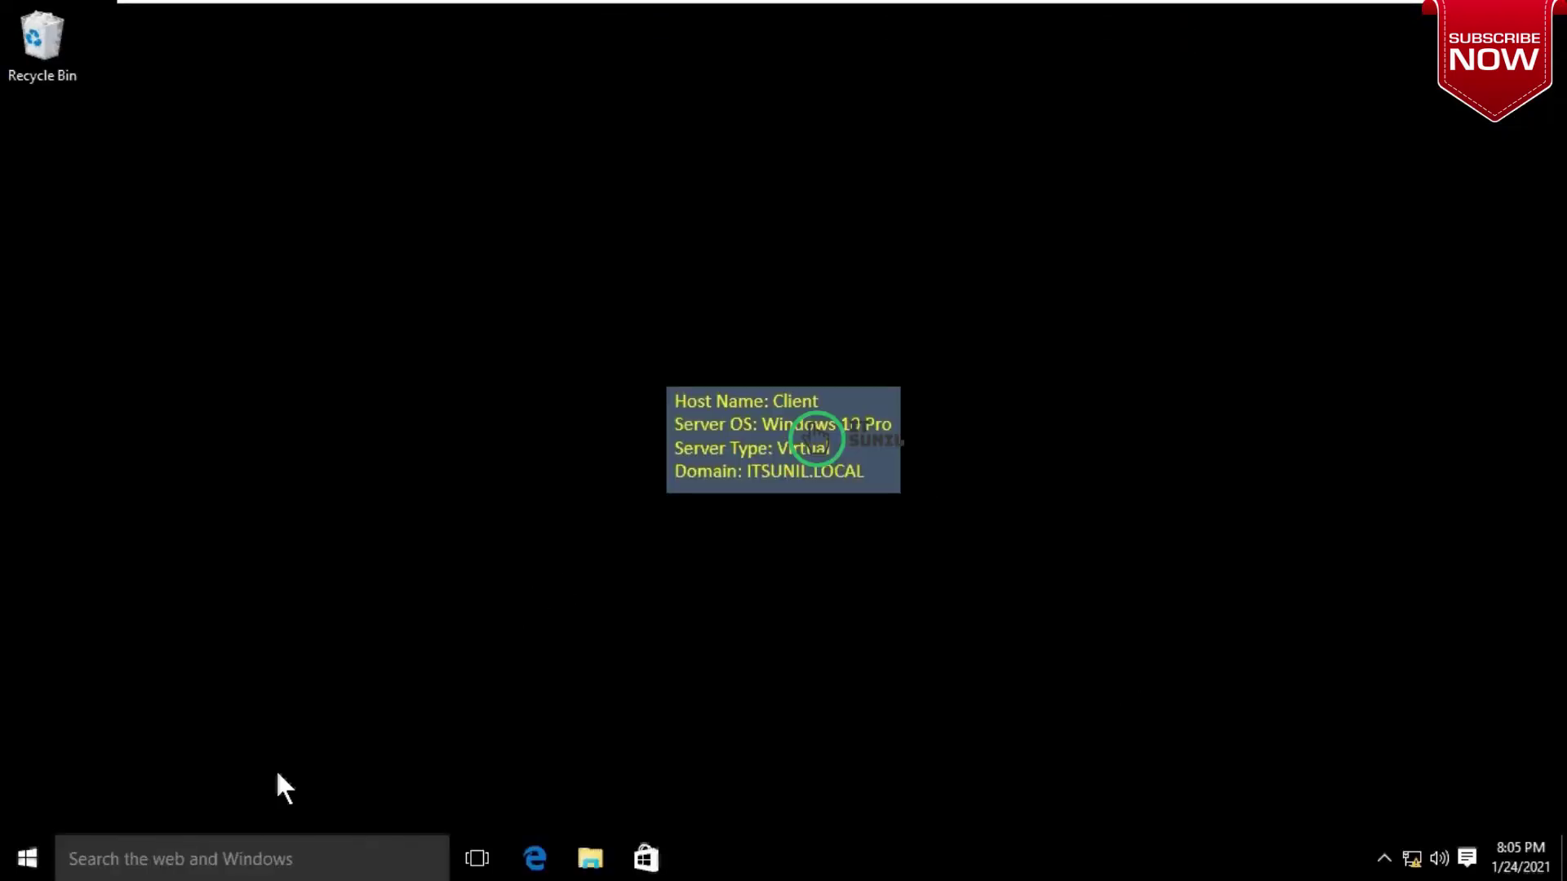
pyautogui.rightClick(1411, 858)
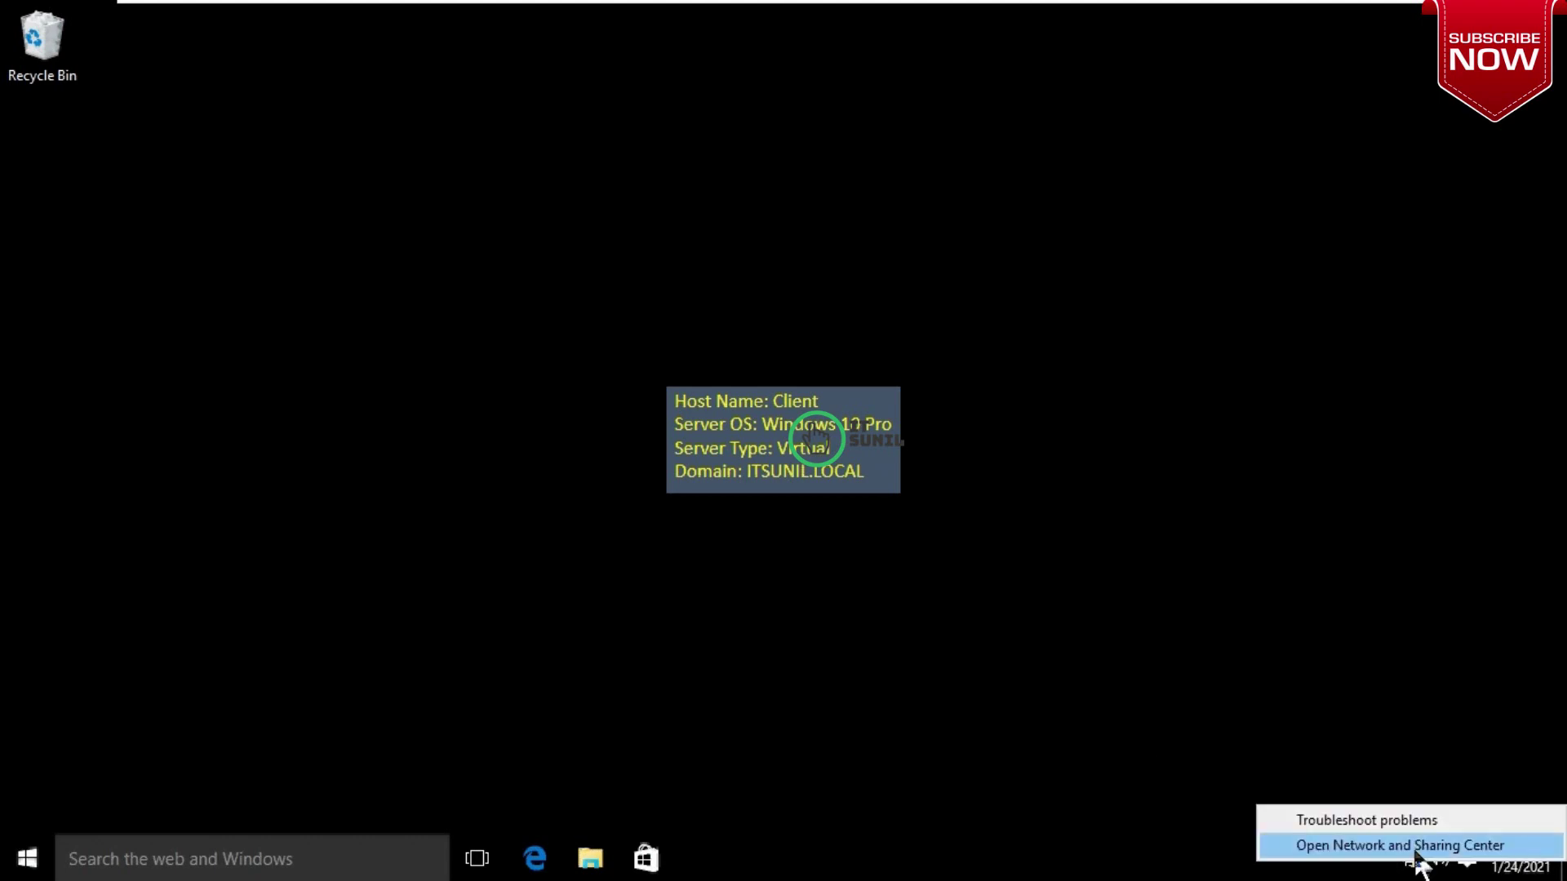
pyautogui.click(1415, 849)
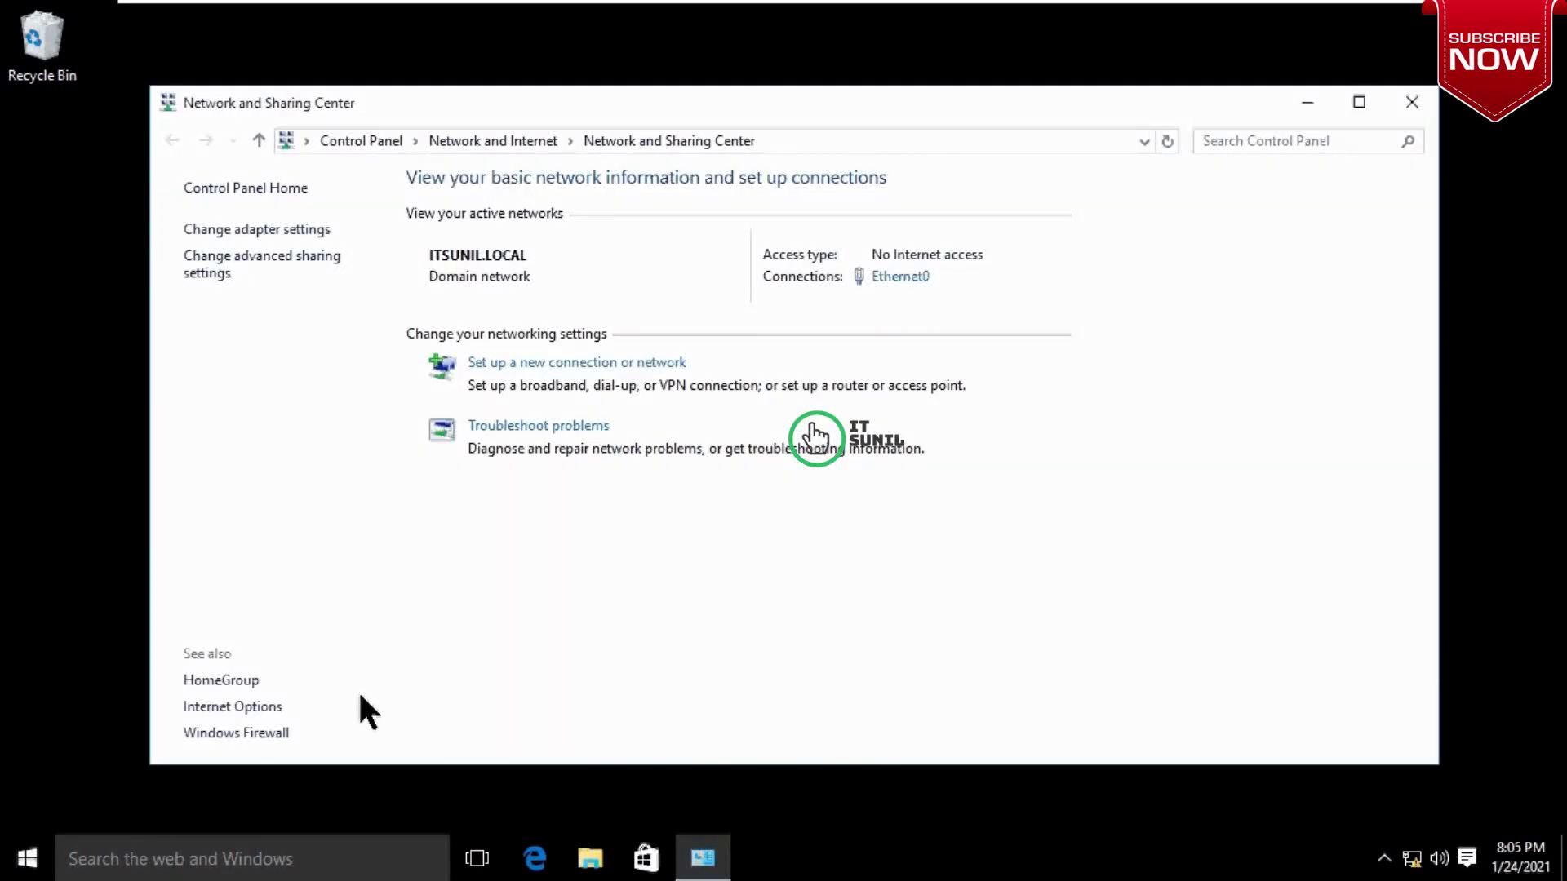
# Step: Set up a workplace VPN connection, deferring internet setup, with server address 192.168.20.100
pyautogui.click(603, 367)
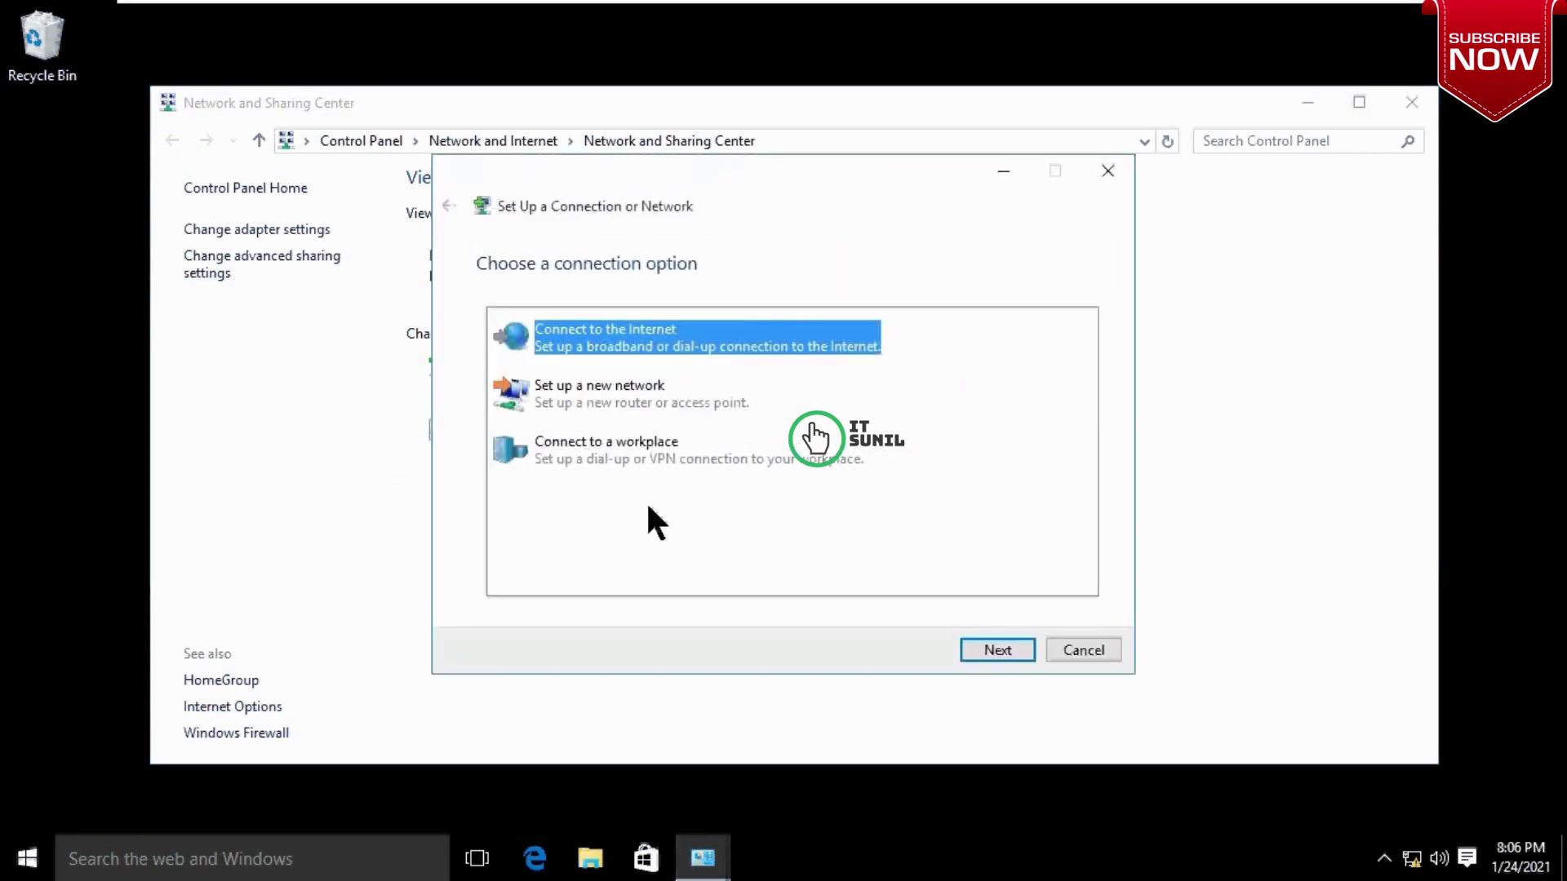
pyautogui.click(610, 454)
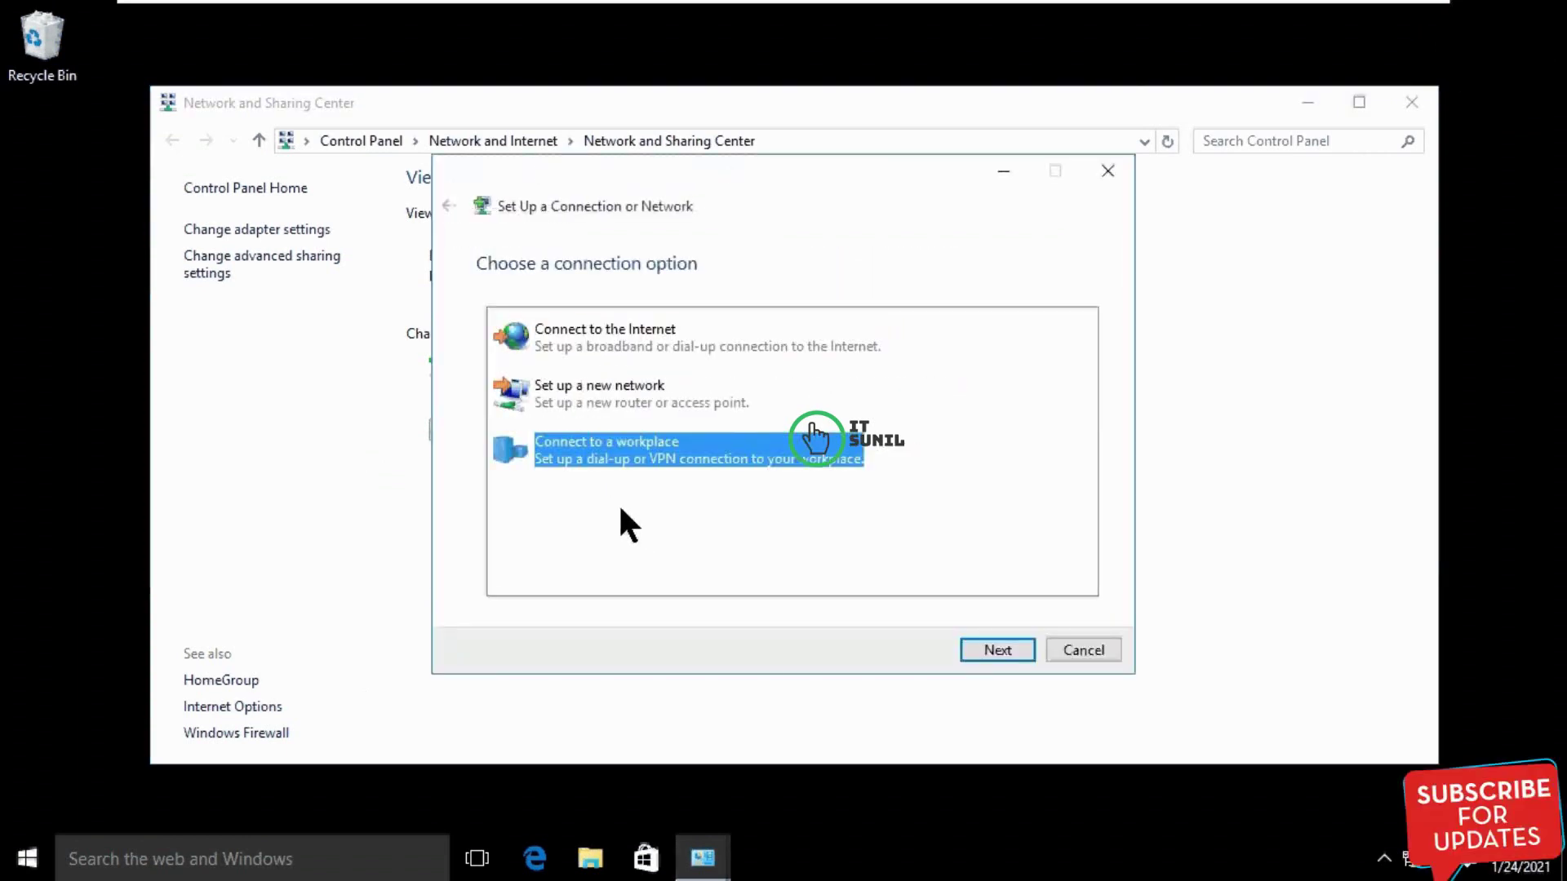
pyautogui.click(996, 651)
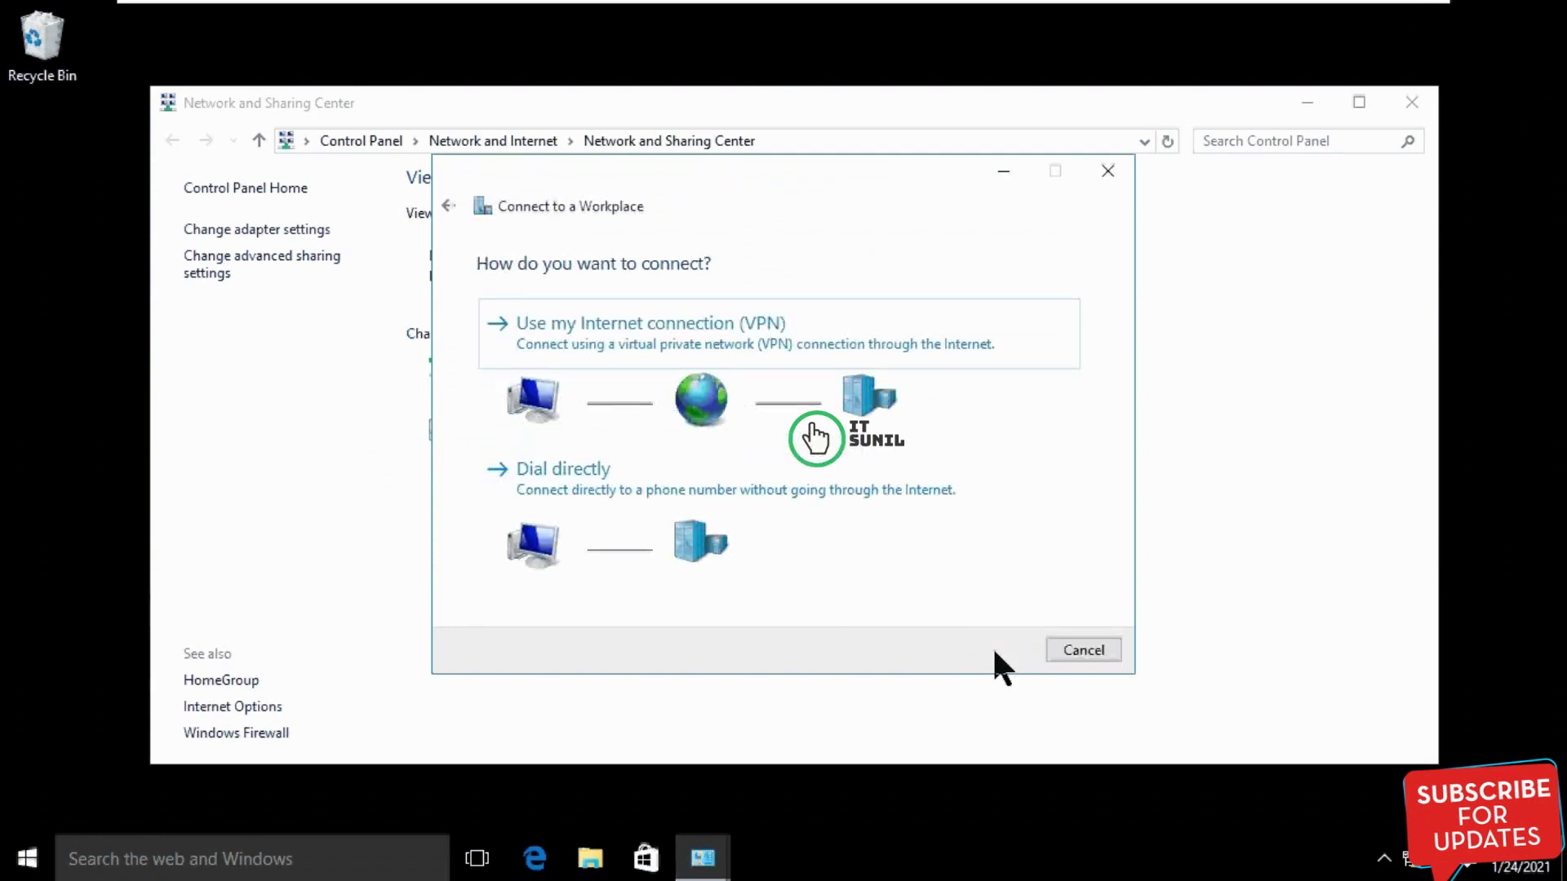
pyautogui.click(649, 329)
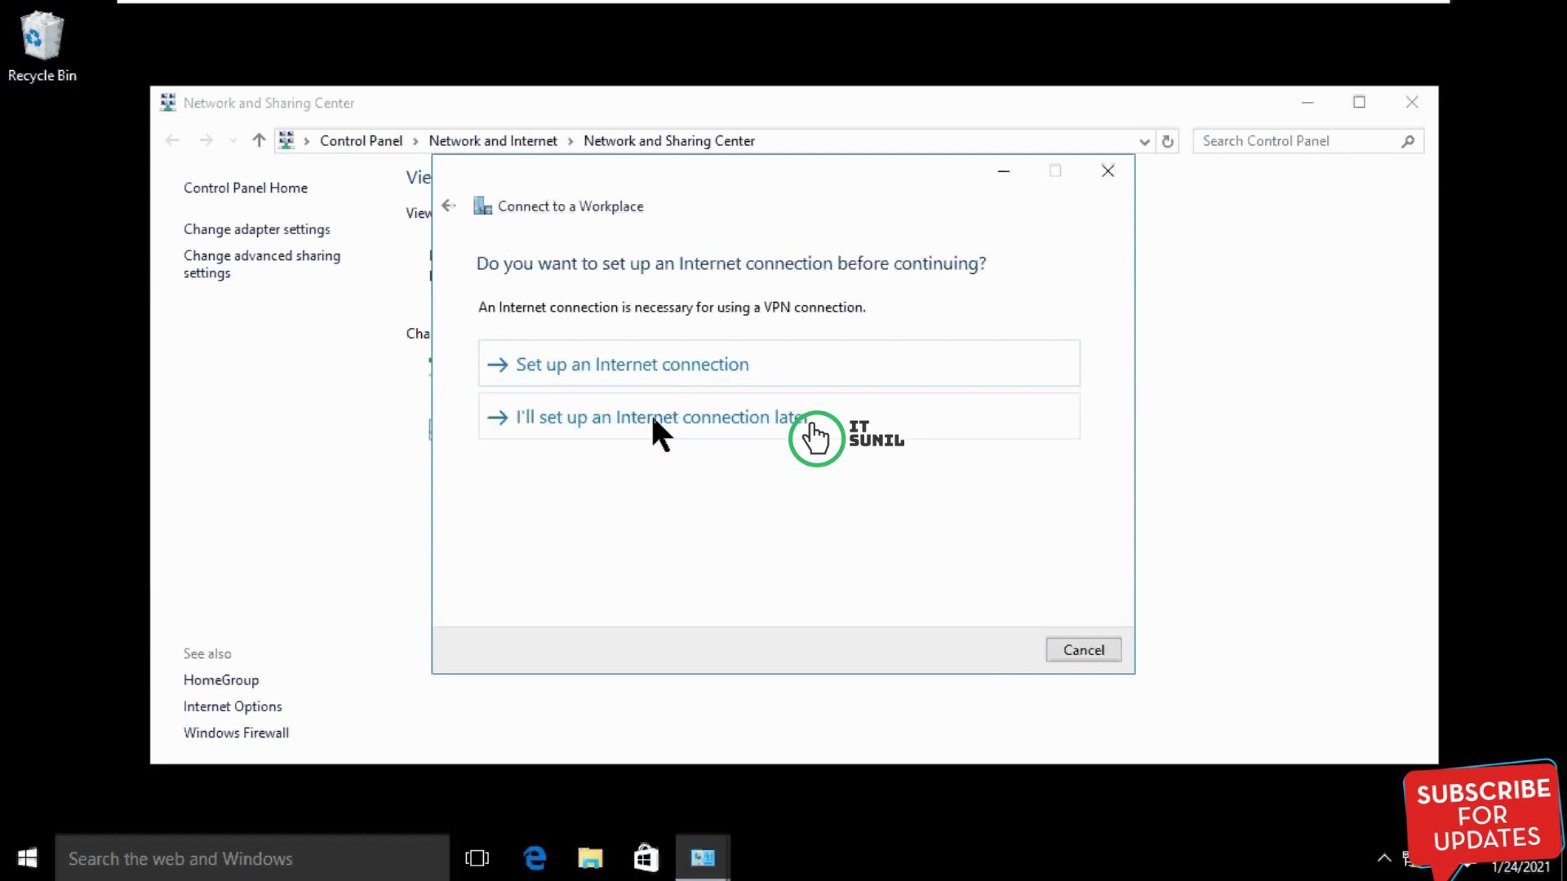
pyautogui.click(630, 416)
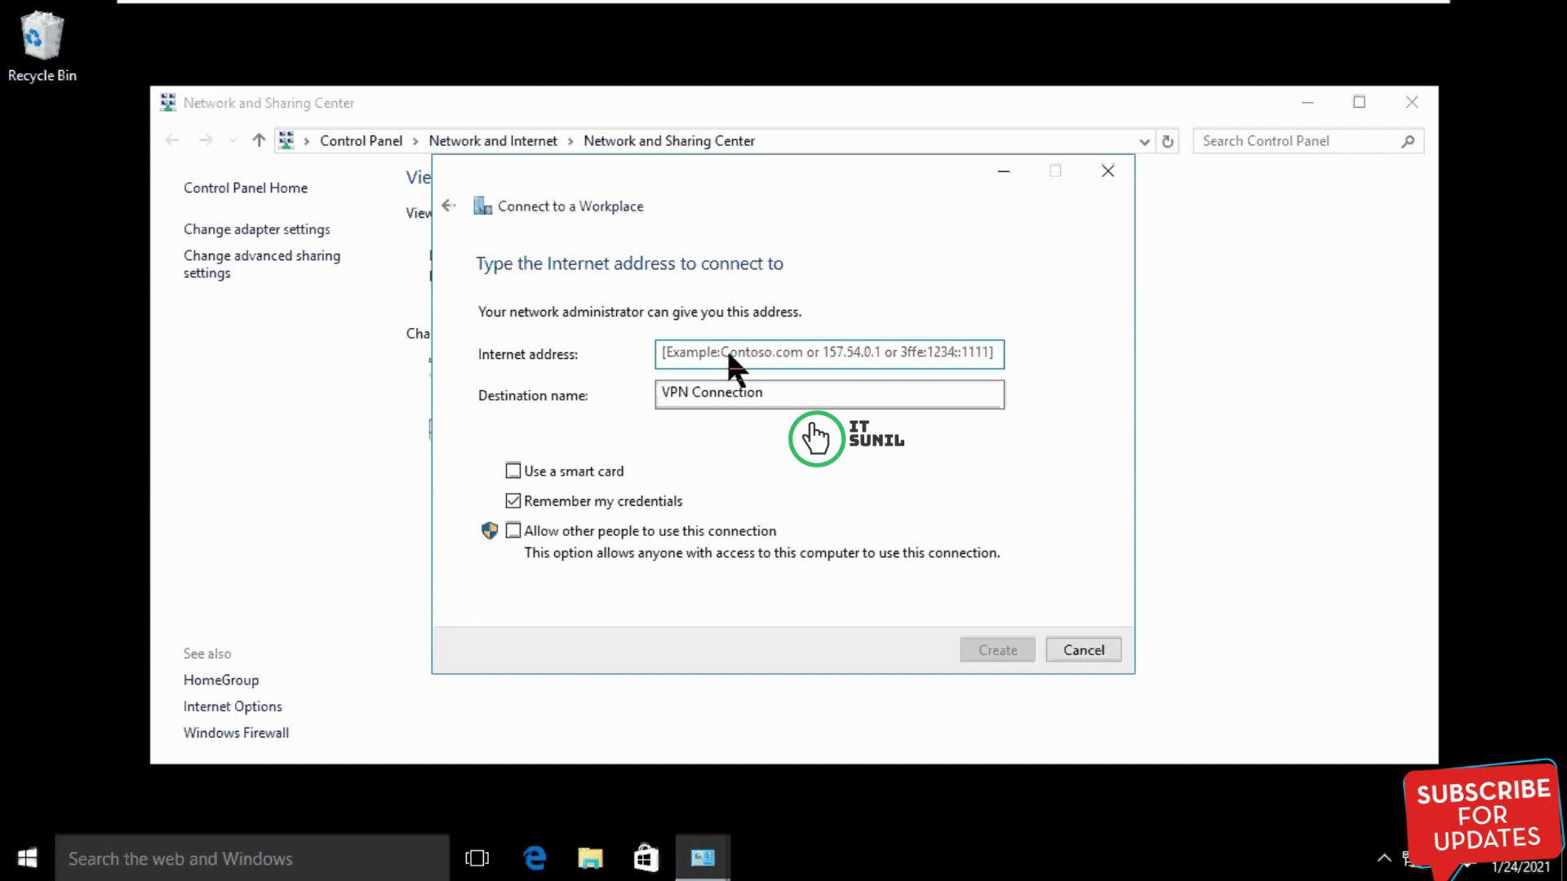
pyautogui.write('192.168.20.100')
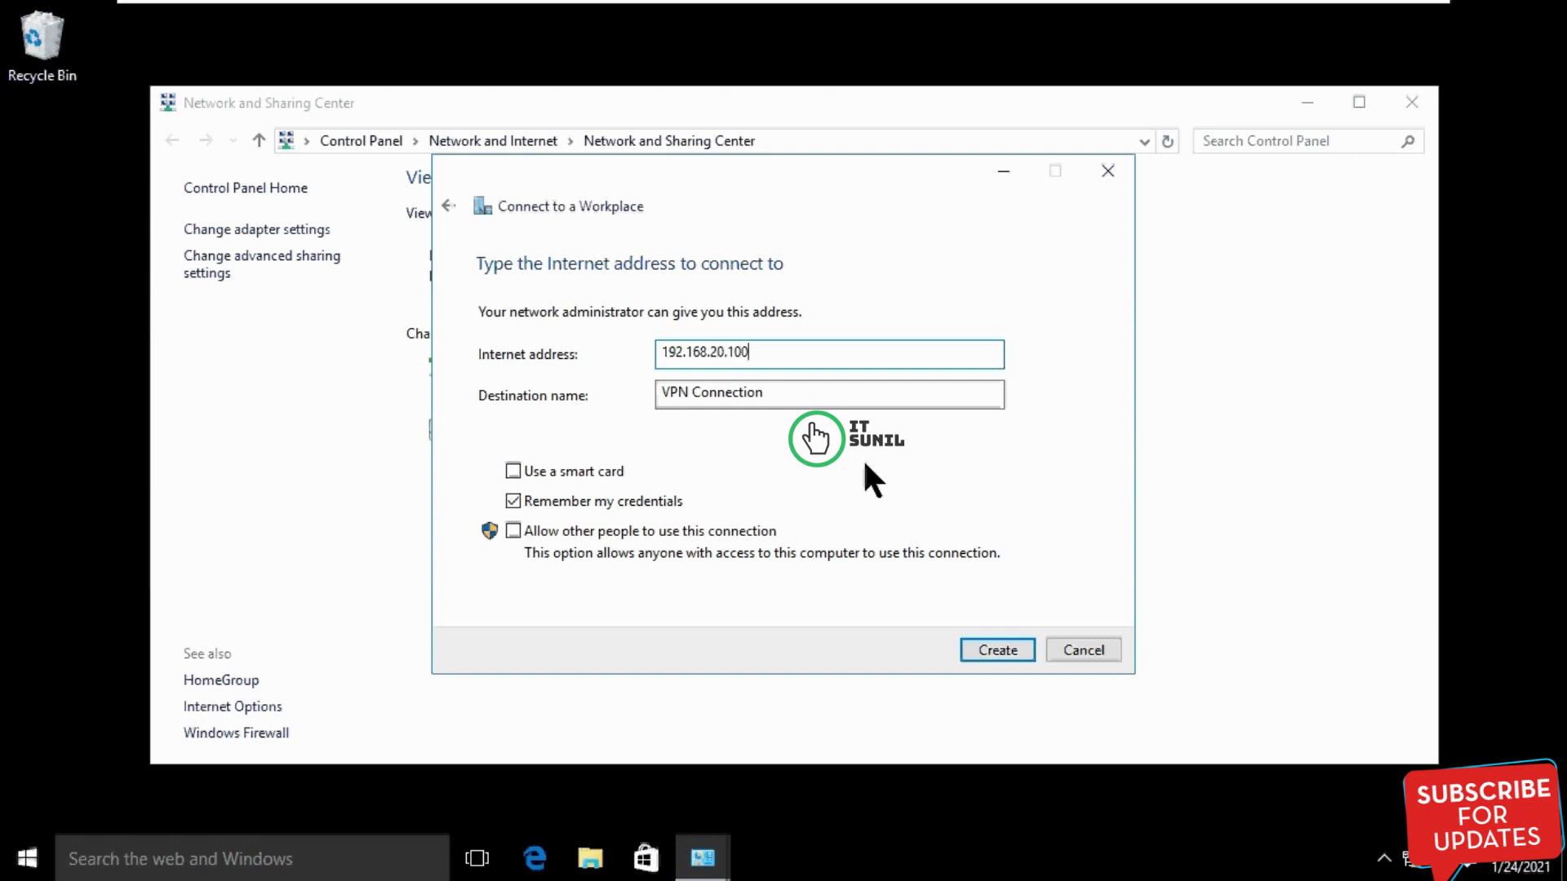